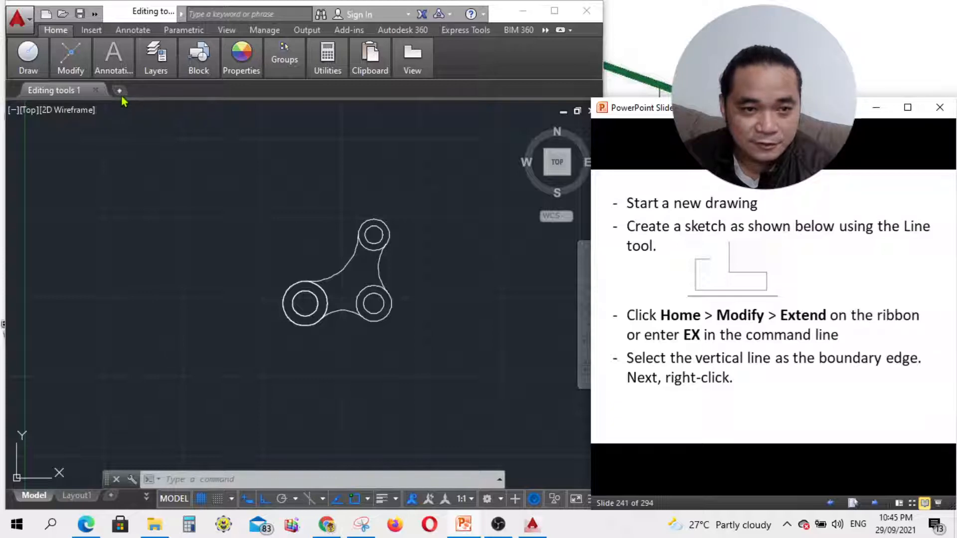
- Start a new drawing from the acadISO -Named Plot Styles.dwt template
{"action": "left_click", "coordinate": [122, 98]}
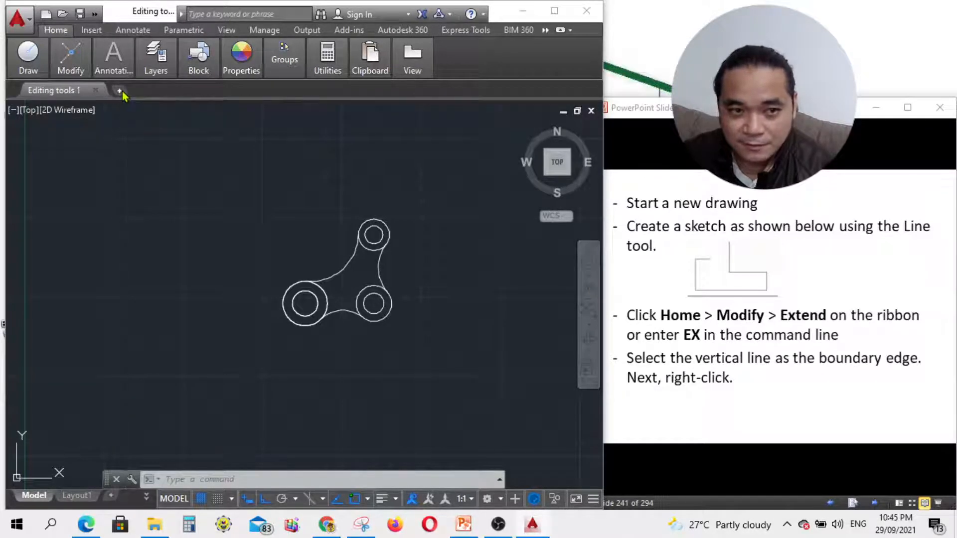
{"action": "left_click", "coordinate": [119, 92]}
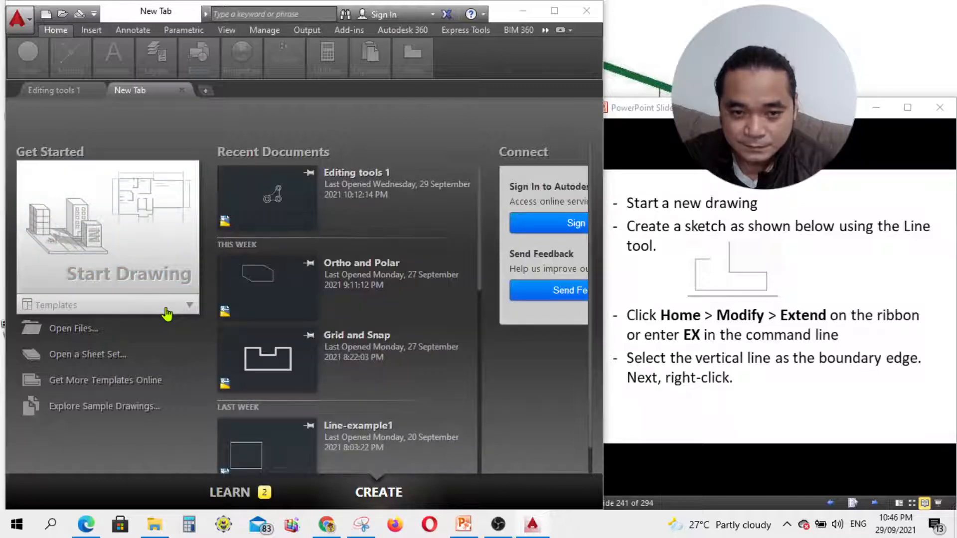
{"action": "left_click", "coordinate": [167, 310]}
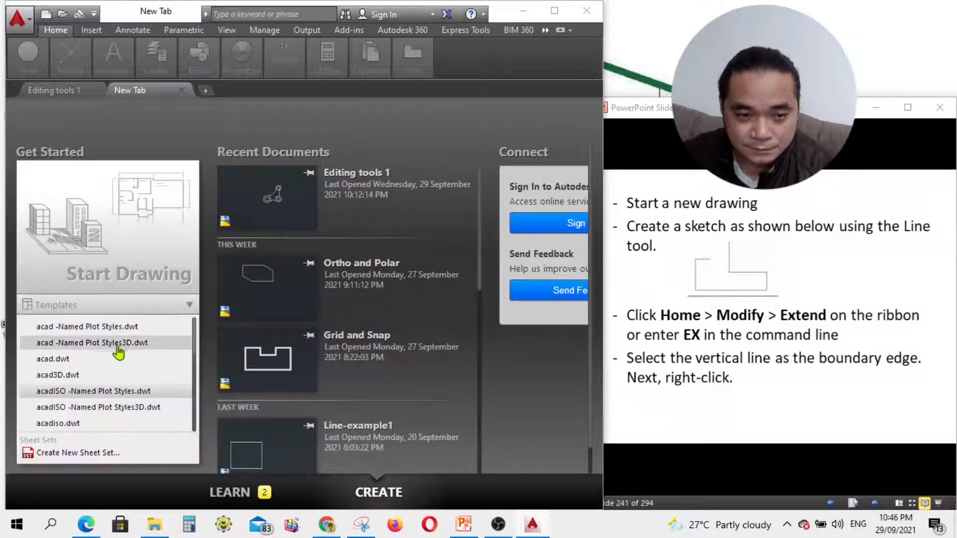
{"action": "left_click", "coordinate": [119, 393]}
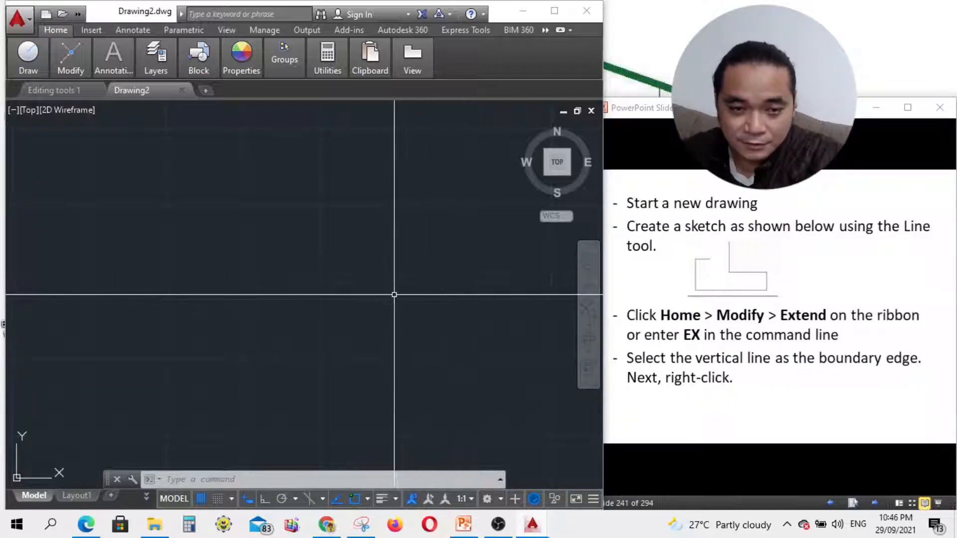
- With Ortho on, draw connected lines: a short horizontal to the left, a vertical about 200 units down, and a long base to the right
{"action": "type", "text": "l"}
{"action": "key", "text": "Return"}
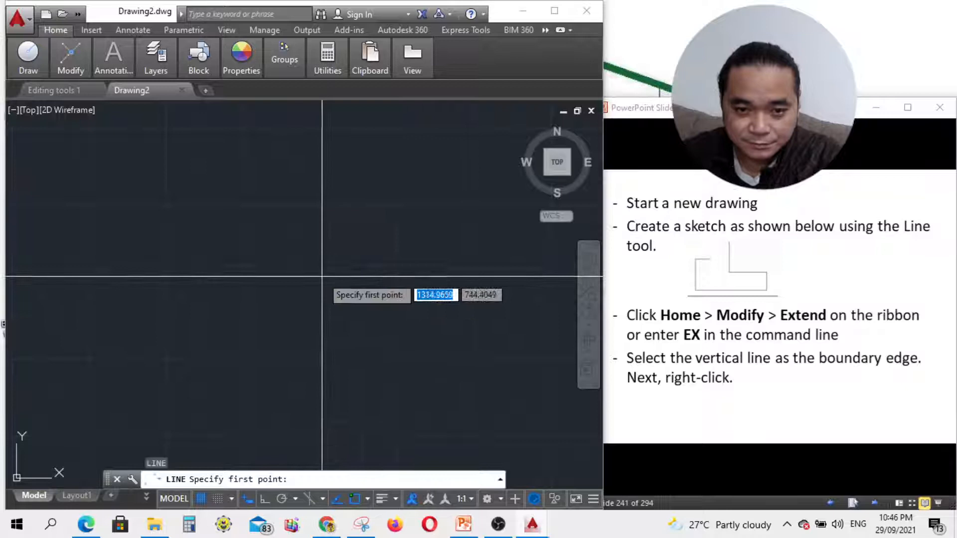
{"action": "left_click", "coordinate": [283, 279]}
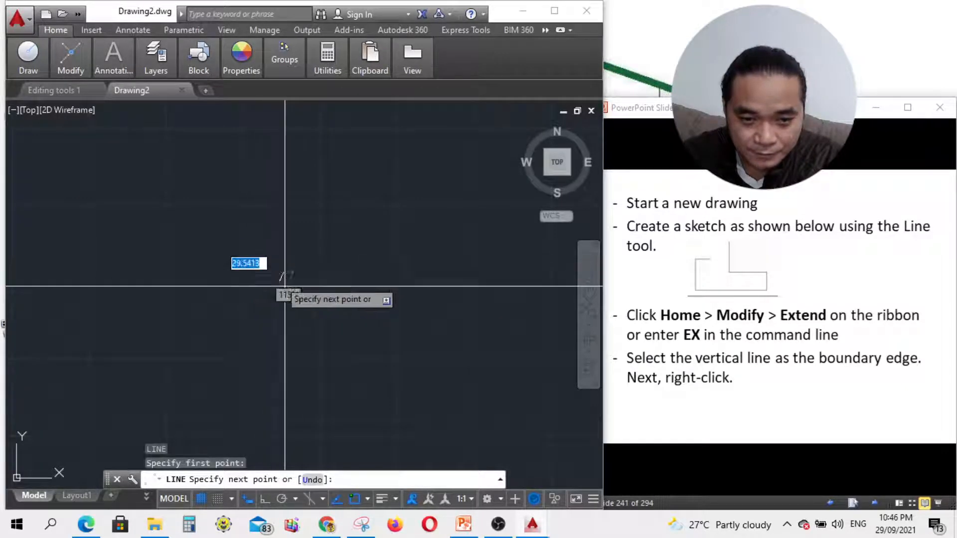
{"action": "key", "text": "F8"}
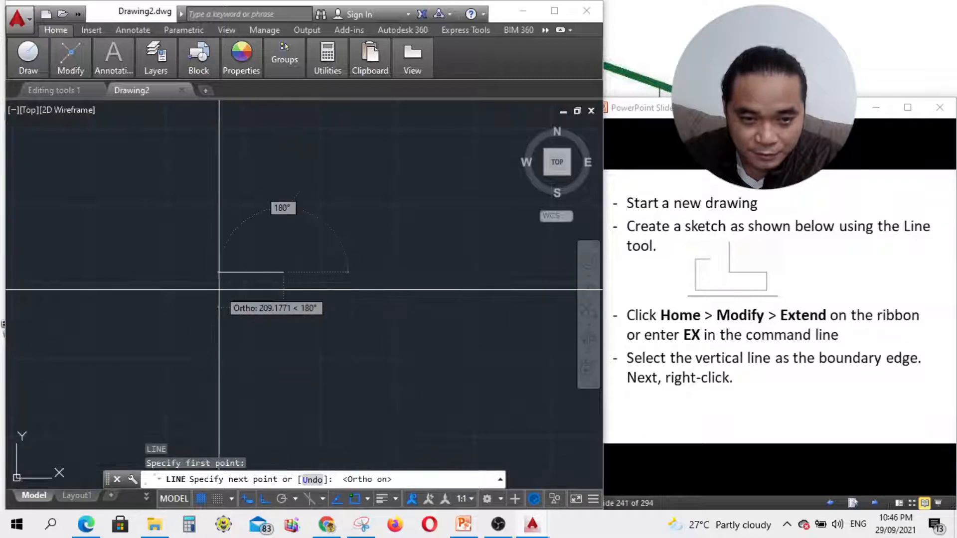
{"action": "left_click", "coordinate": [254, 273]}
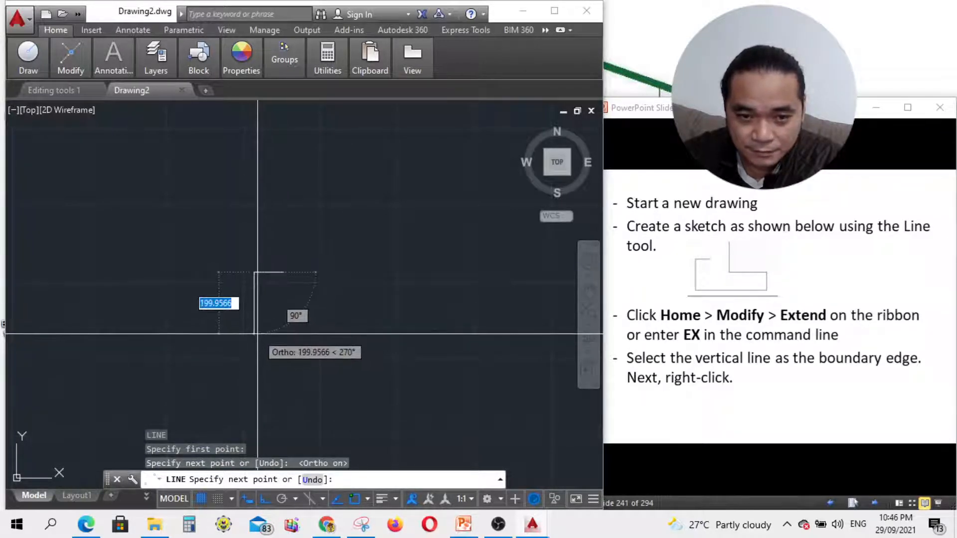
{"action": "left_click", "coordinate": [262, 334]}
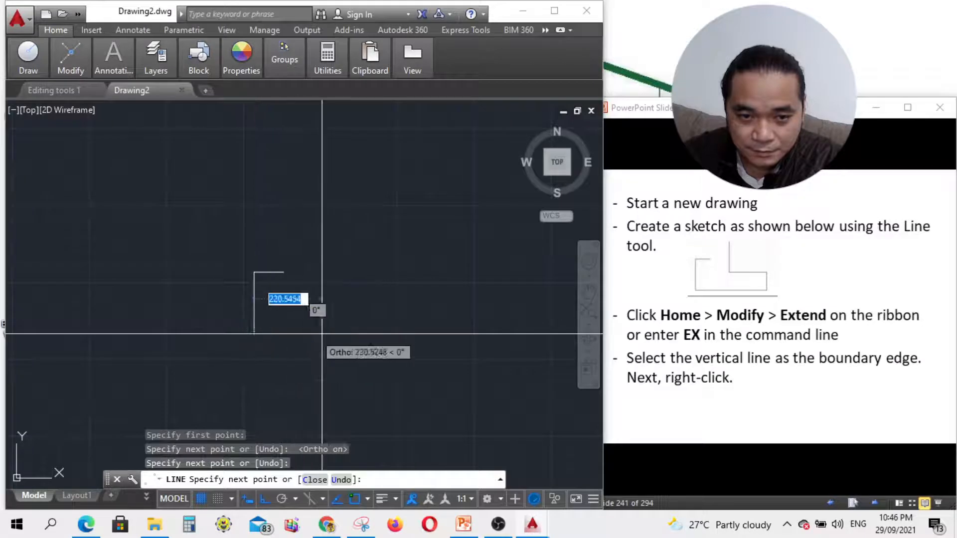
{"action": "left_click", "coordinate": [411, 330]}
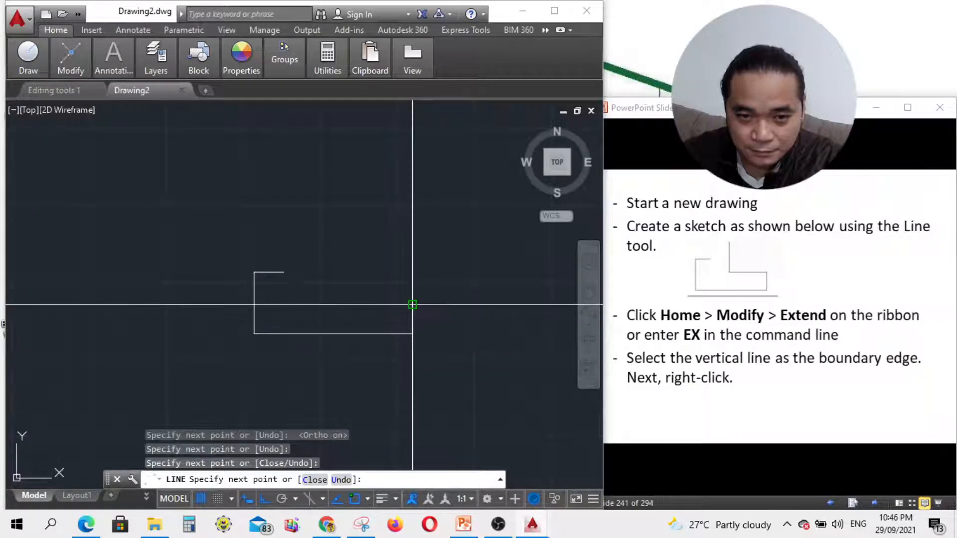
- Continue the outline with a short vertical up, a horizontal about 264 units left, and a vertical rising above the short open line
{"action": "left_click", "coordinate": [412, 304]}
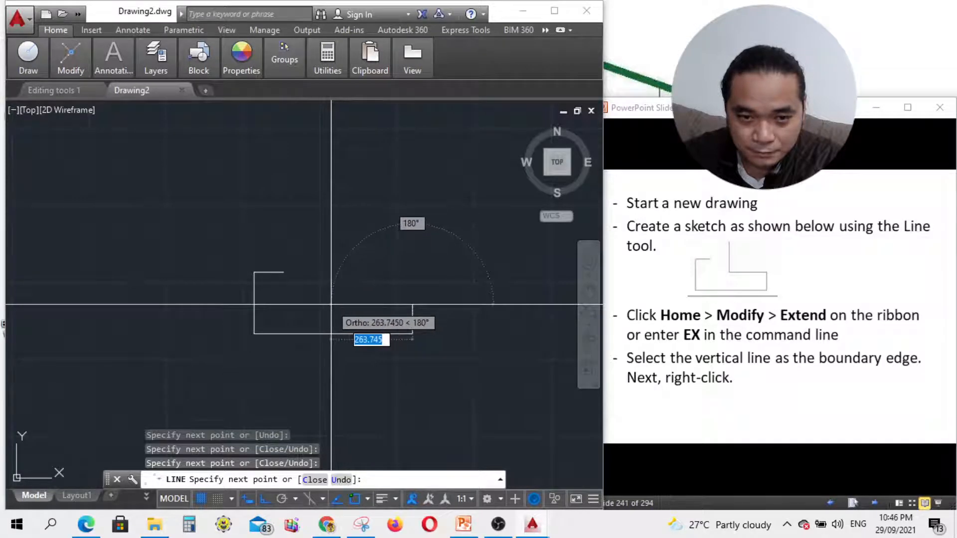
{"action": "left_click", "coordinate": [331, 304]}
{"action": "left_click", "coordinate": [327, 240]}
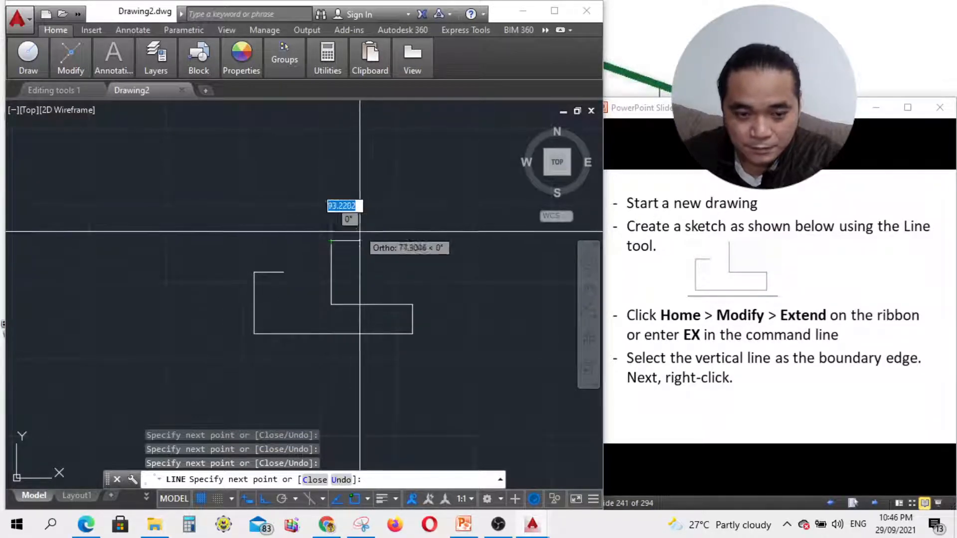
{"action": "key", "text": "Escape"}
{"action": "scroll", "coordinate": [444, 330], "scroll_direction": "down", "scroll_amount": 4}
{"action": "scroll", "coordinate": [374, 330], "scroll_direction": "up", "scroll_amount": 4}
{"action": "scroll", "coordinate": [474, 269], "scroll_direction": "up", "scroll_amount": 4}
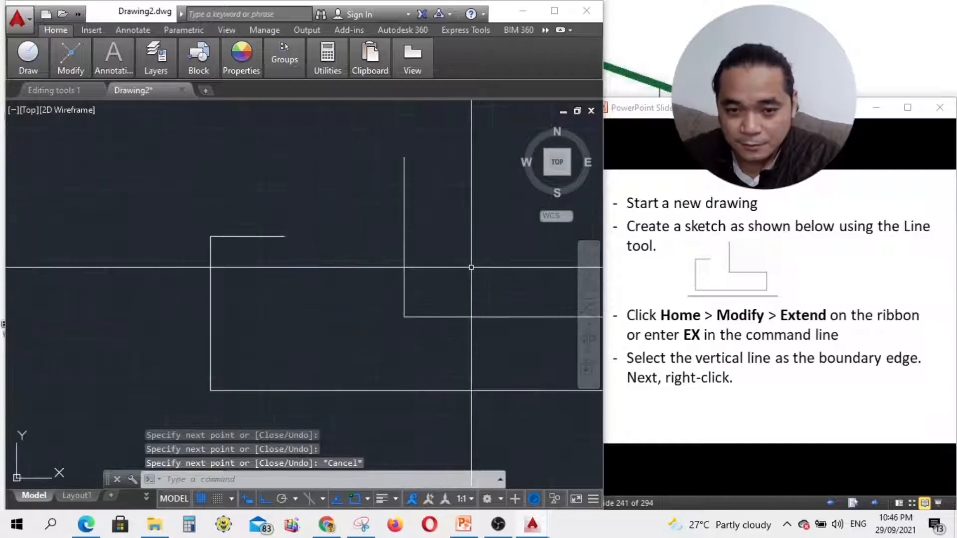
{"action": "scroll", "coordinate": [369, 260], "scroll_direction": "down", "scroll_amount": 2}
{"action": "scroll", "coordinate": [346, 274], "scroll_direction": "down", "scroll_amount": 2}
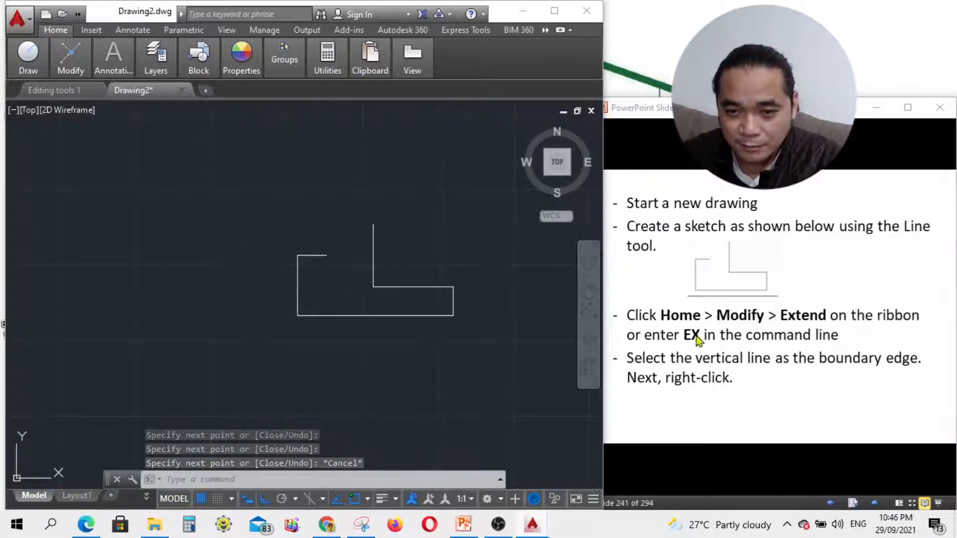
{"action": "scroll", "coordinate": [570, 277], "scroll_direction": "up", "scroll_amount": 5}
{"action": "scroll", "coordinate": [519, 263], "scroll_direction": "down", "scroll_amount": 7}
{"action": "scroll", "coordinate": [497, 278], "scroll_direction": "up", "scroll_amount": 2}
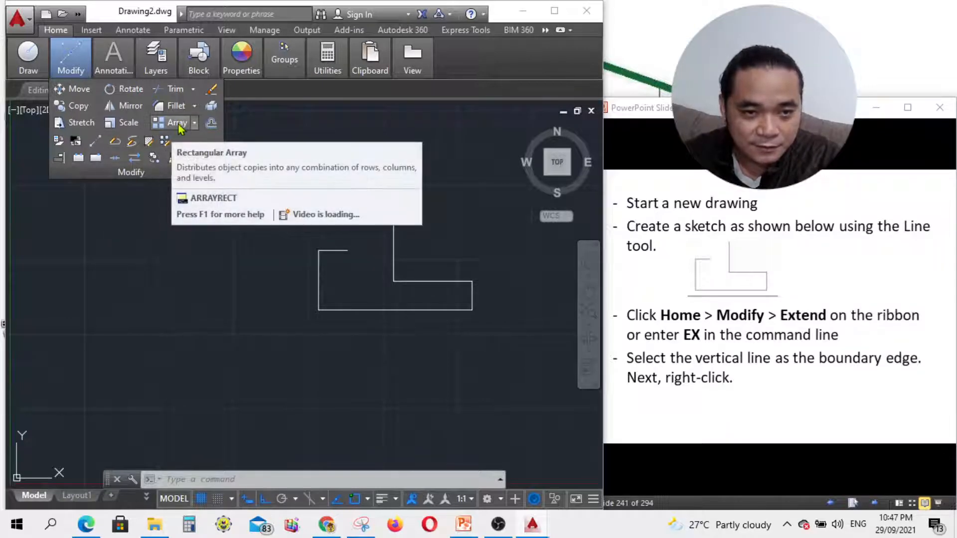
{"action": "left_click", "coordinate": [194, 90]}
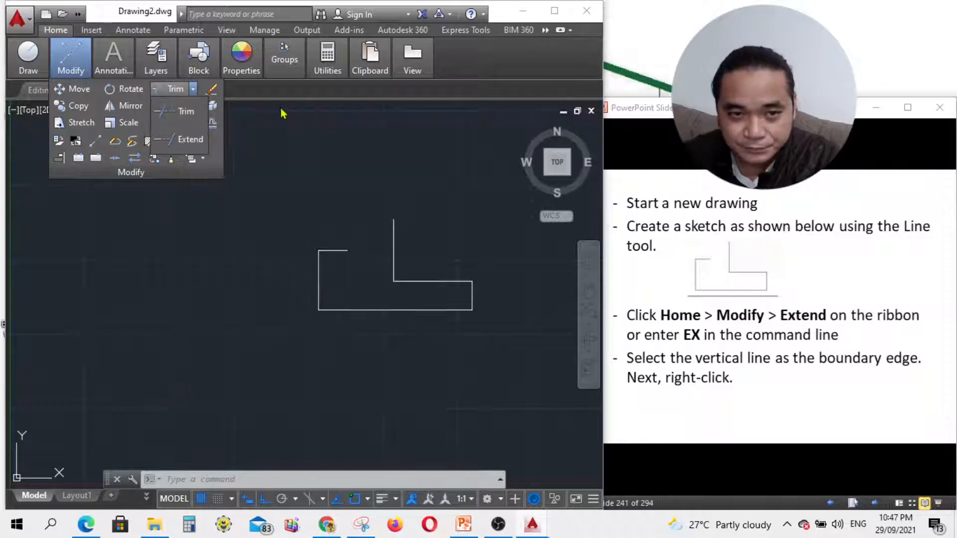
{"action": "left_click", "coordinate": [285, 120]}
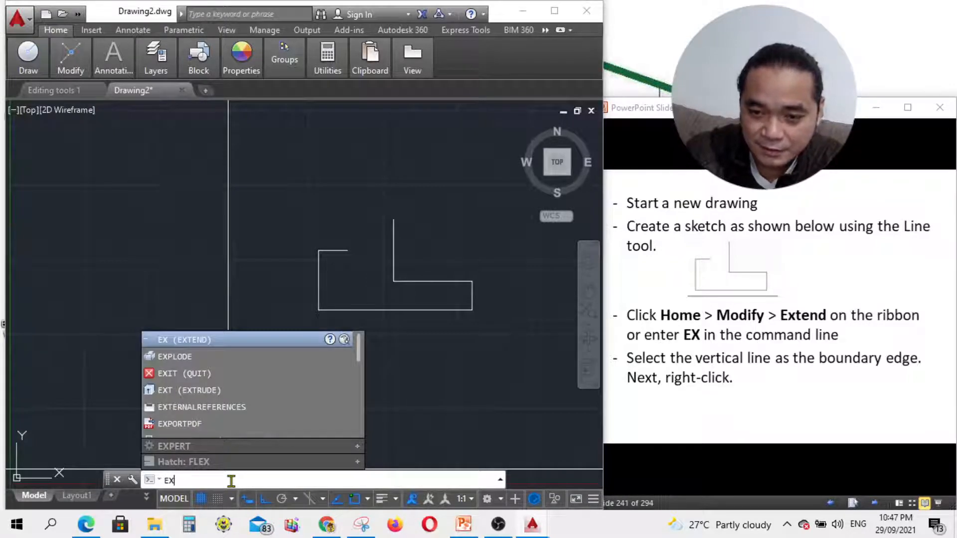
- Extend the short open horizontal line to the tall vertical line, selecting both lines as boundary edges
{"action": "key", "text": "Return"}
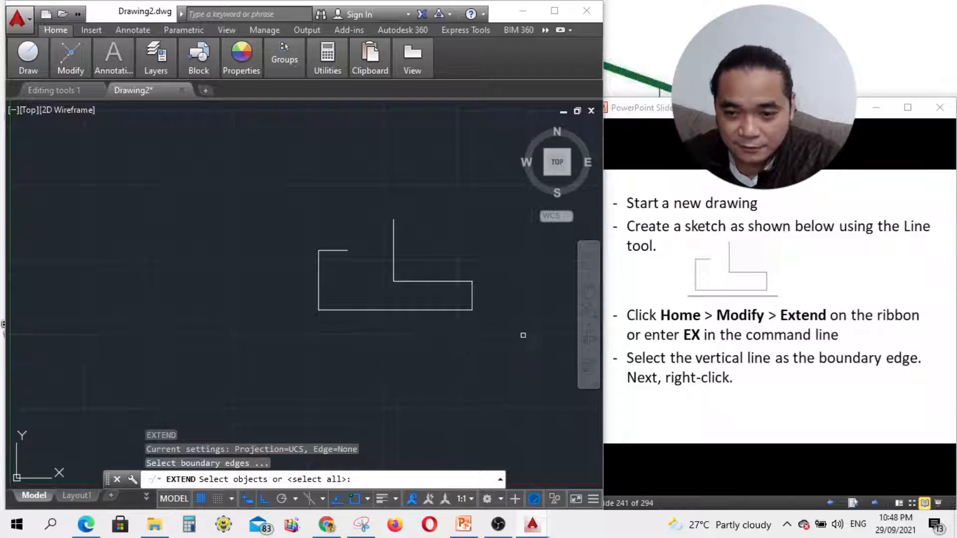
{"action": "left_click", "coordinate": [876, 504]}
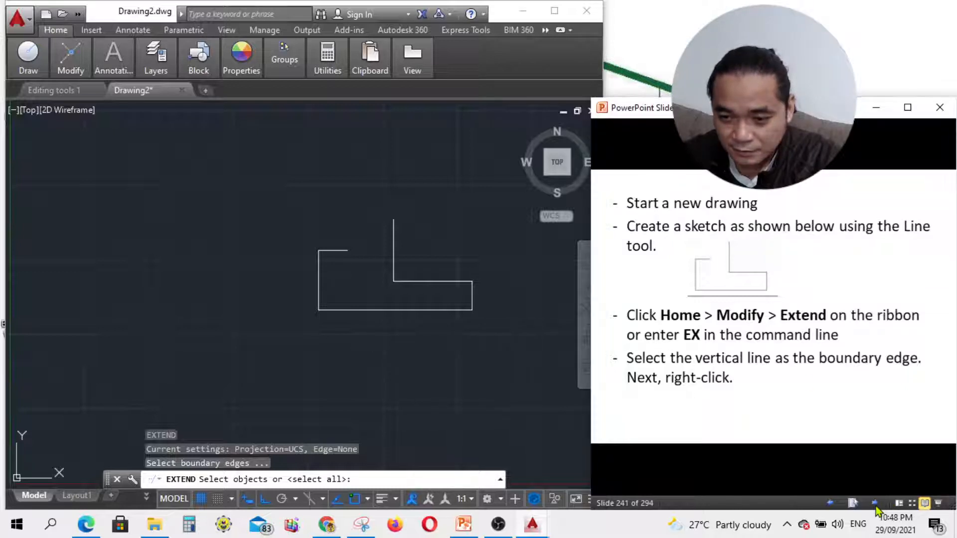
{"action": "left_click", "coordinate": [876, 504]}
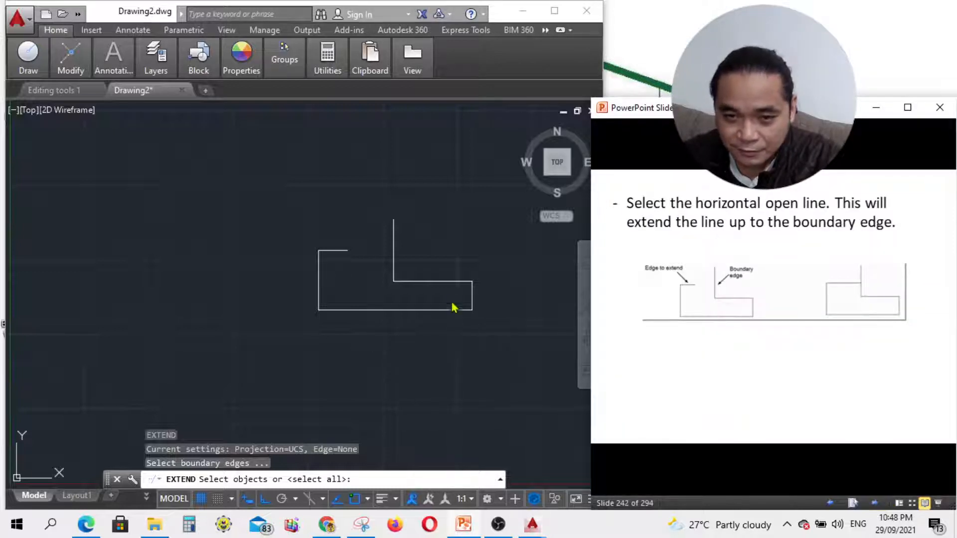
{"action": "left_click", "coordinate": [355, 334]}
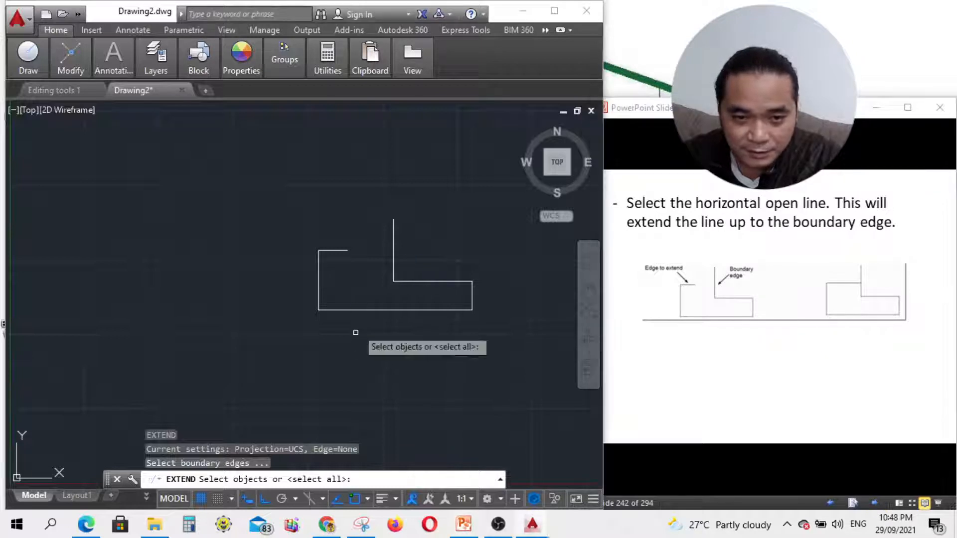
{"action": "left_click", "coordinate": [395, 261]}
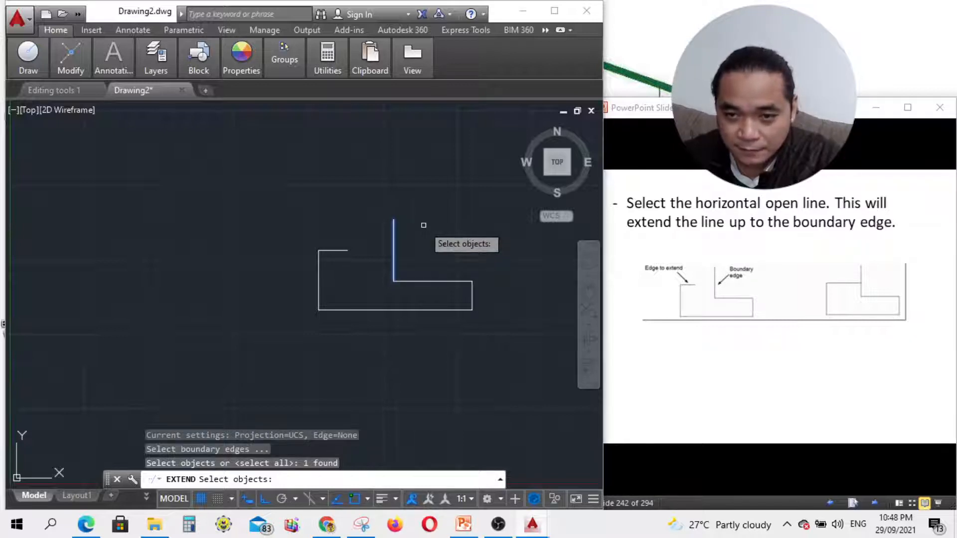
{"action": "left_click", "coordinate": [338, 251]}
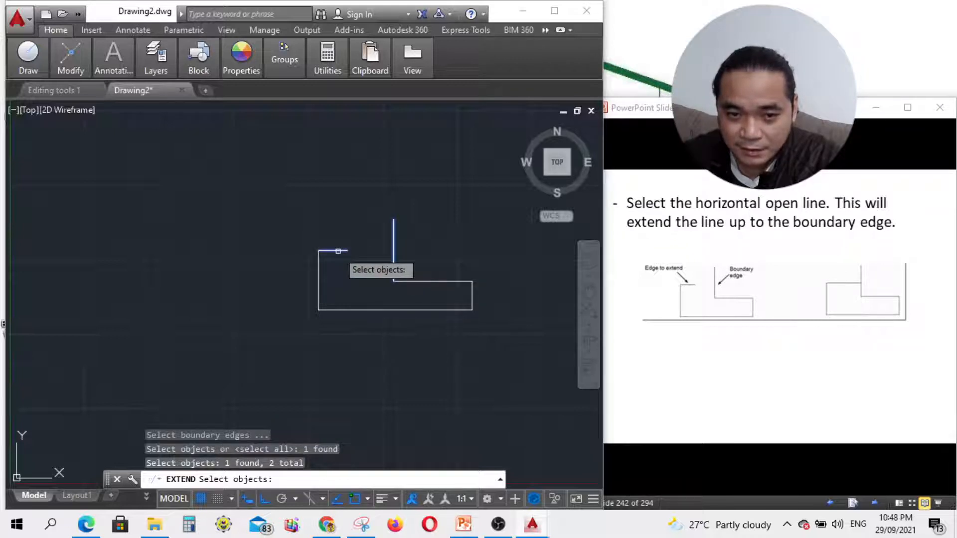
{"action": "key", "text": "Return"}
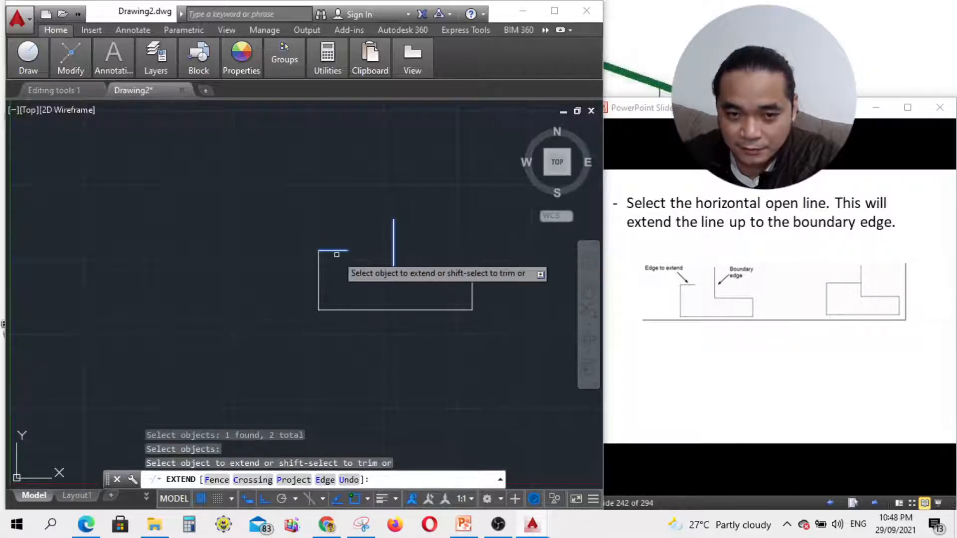
{"action": "left_click", "coordinate": [339, 251]}
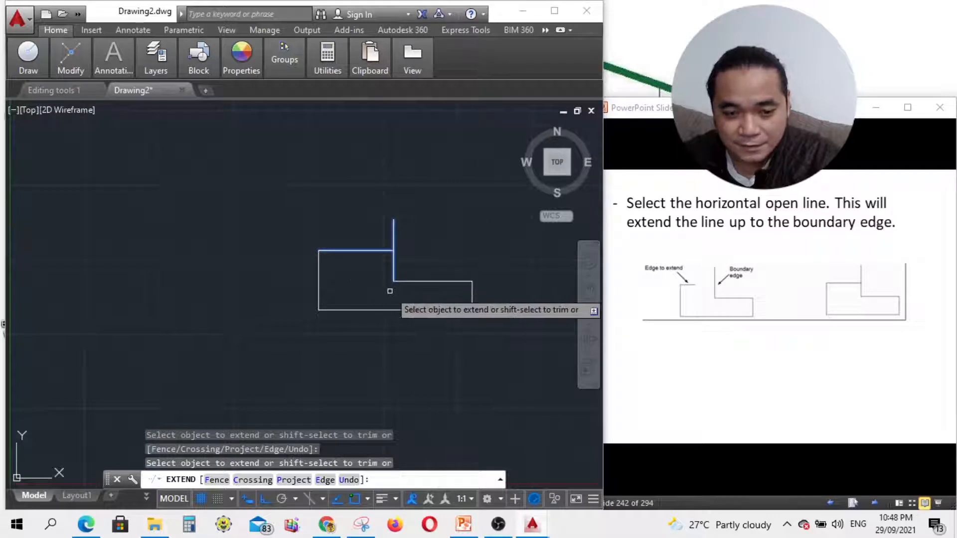
{"action": "key", "text": "Escape"}
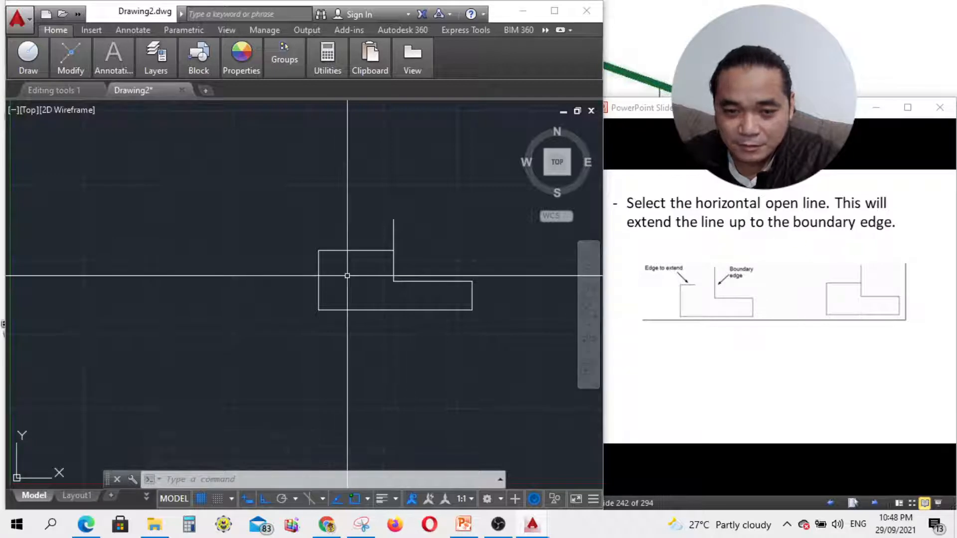
- Advance the PowerPoint slides past the Fillet tool introduction to the exercise instructions for a new drawing
{"action": "left_click", "coordinate": [843, 474]}
{"action": "left_click", "coordinate": [876, 505]}
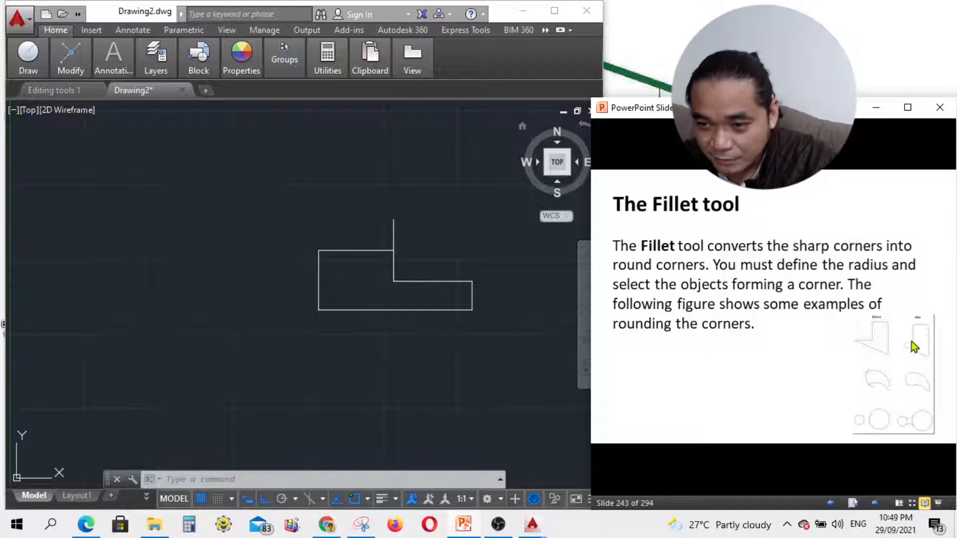
{"action": "left_click", "coordinate": [876, 506]}
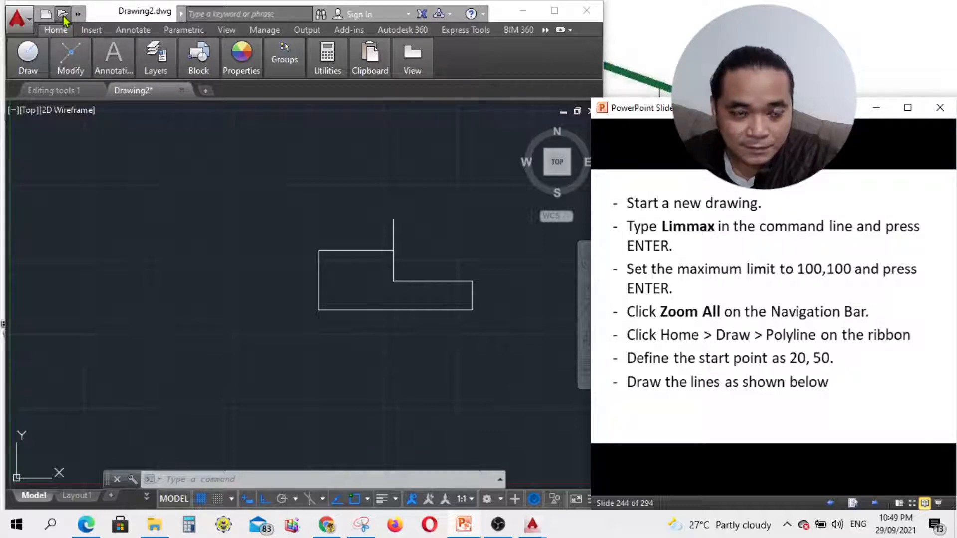
- Save the drawing in the Exercises folder under the file name Editing Tools - Extend
{"action": "left_click", "coordinate": [26, 21]}
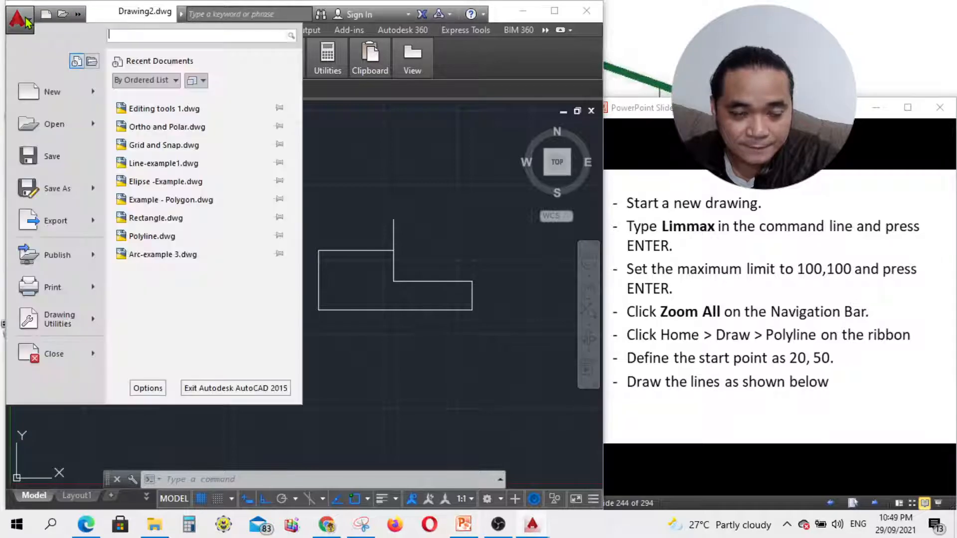
{"action": "left_click", "coordinate": [50, 187]}
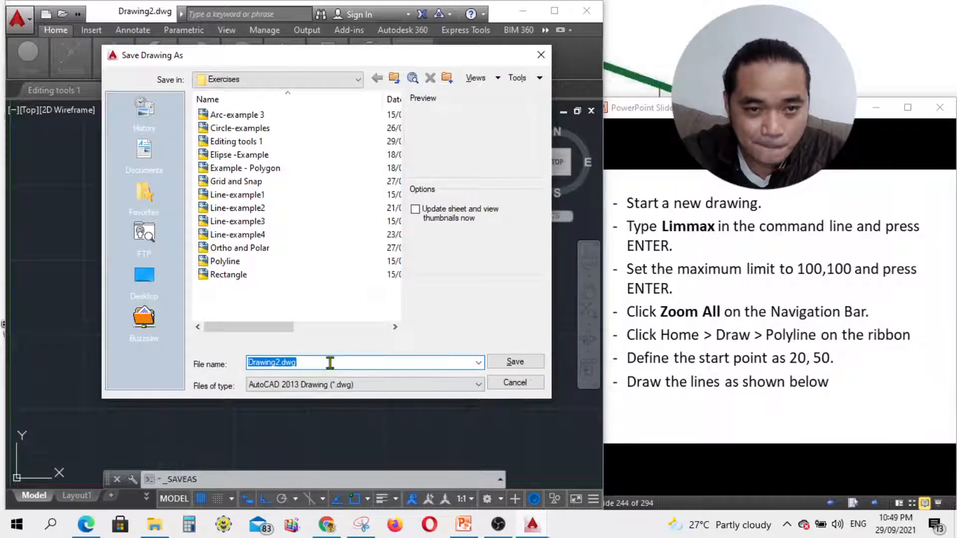
{"action": "type", "text": "Edi"}
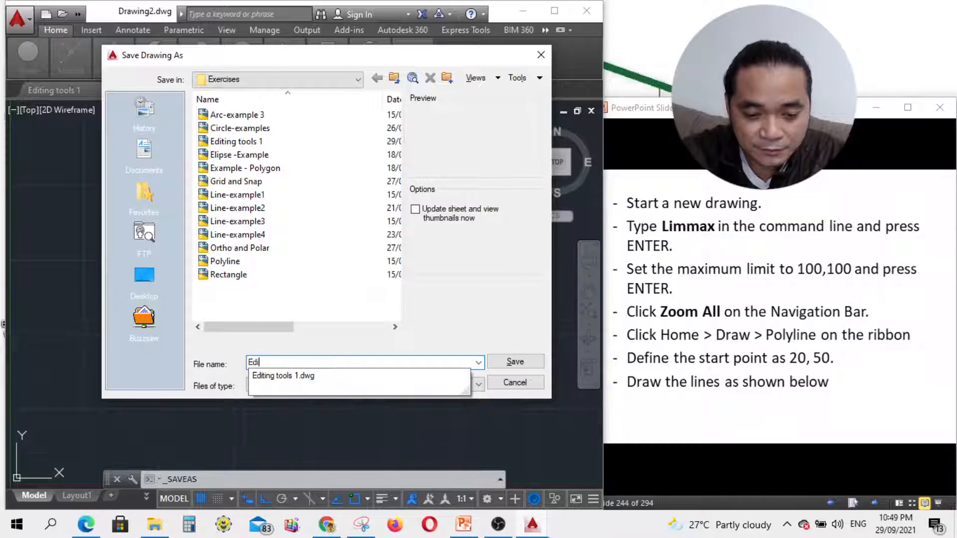
{"action": "type", "text": "ting "}
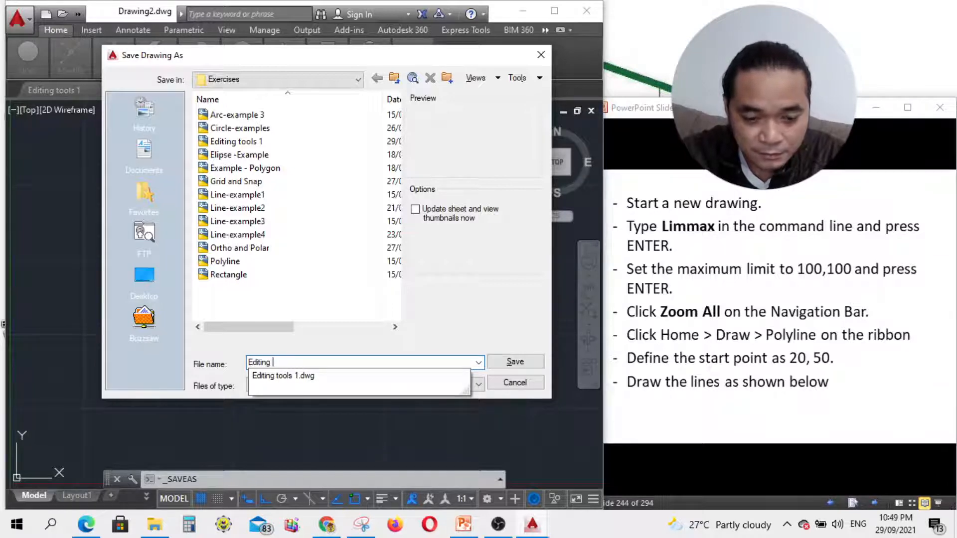
{"action": "type", "text": "Tools"}
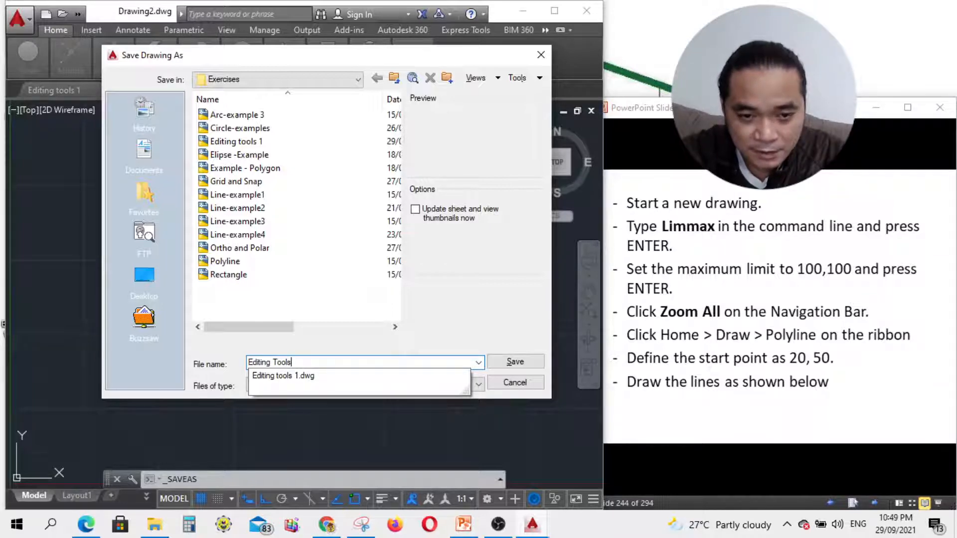
{"action": "type", "text": " - Extend"}
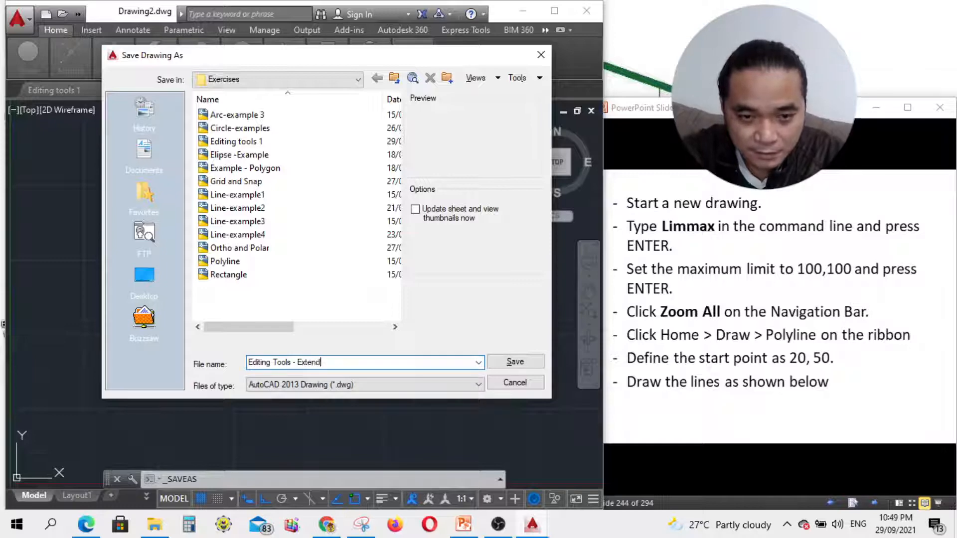
{"action": "left_click", "coordinate": [516, 362]}
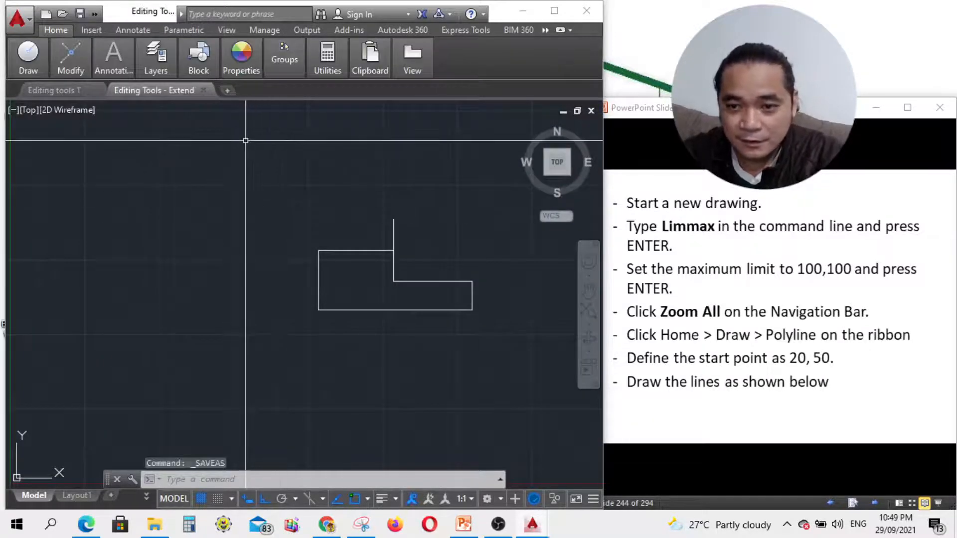
- Start a new drawing from the acadISO -Named Plot Styles.dwt template
{"action": "left_click", "coordinate": [228, 91]}
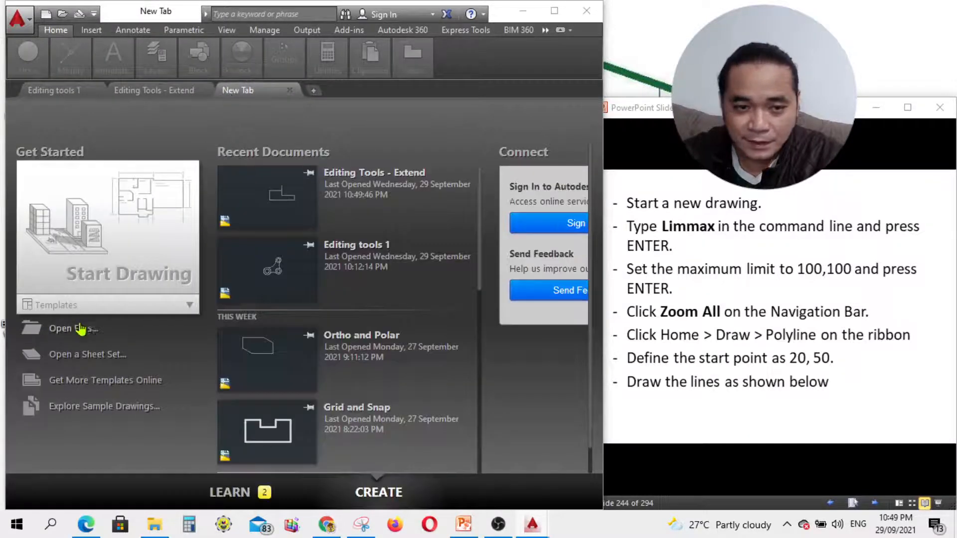
{"action": "left_click", "coordinate": [102, 314]}
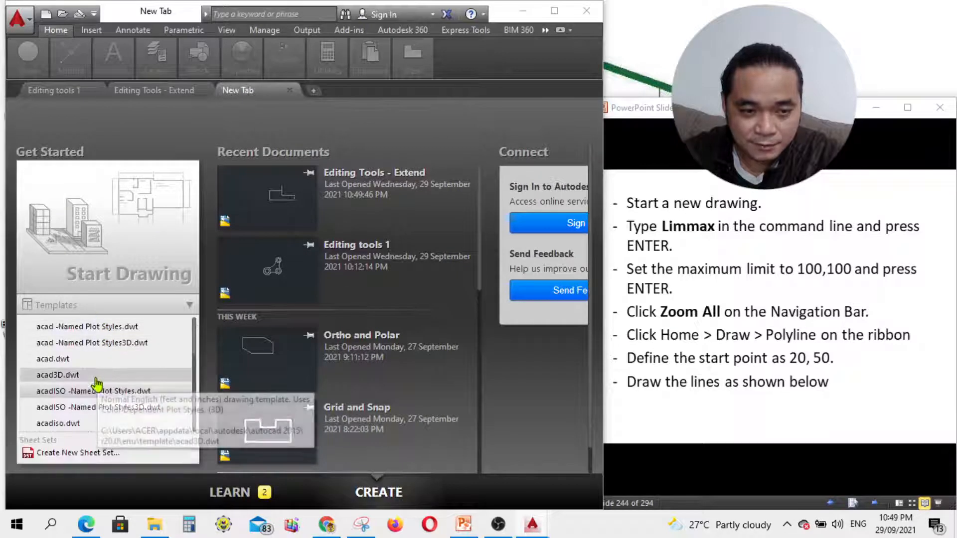
{"action": "left_click", "coordinate": [96, 393]}
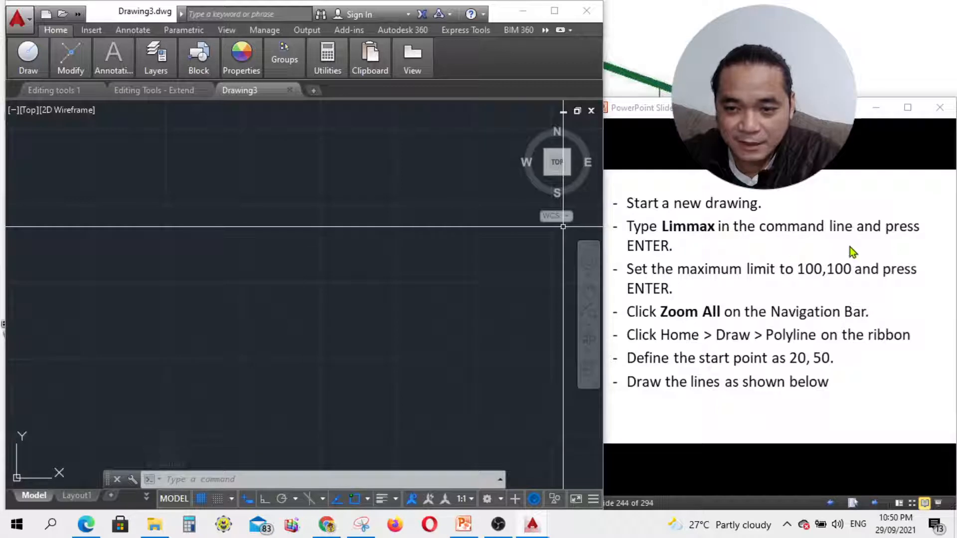
- Set the drawing's maximum limit with LIMMAX to 100,100 and apply Zoom All
{"action": "left_click", "coordinate": [260, 480]}
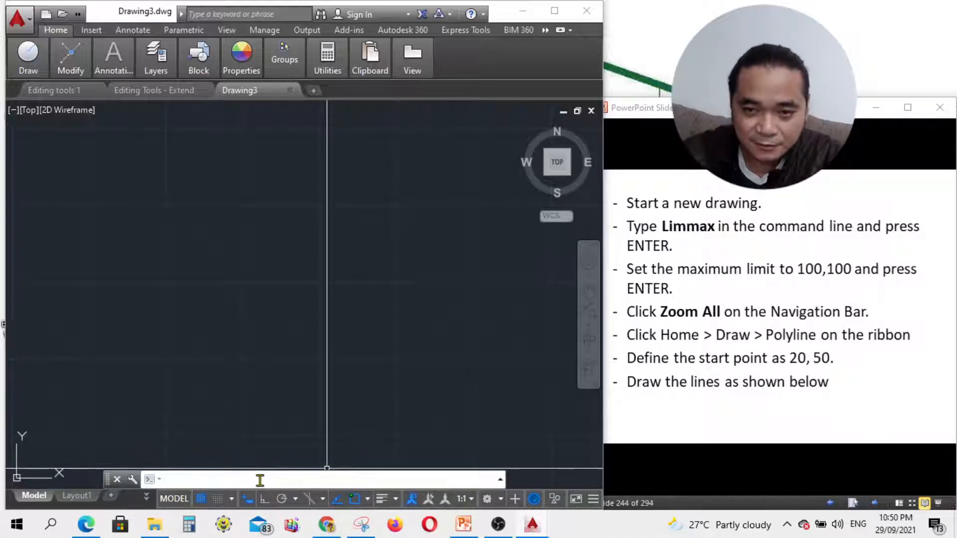
{"action": "type", "text": "Li"}
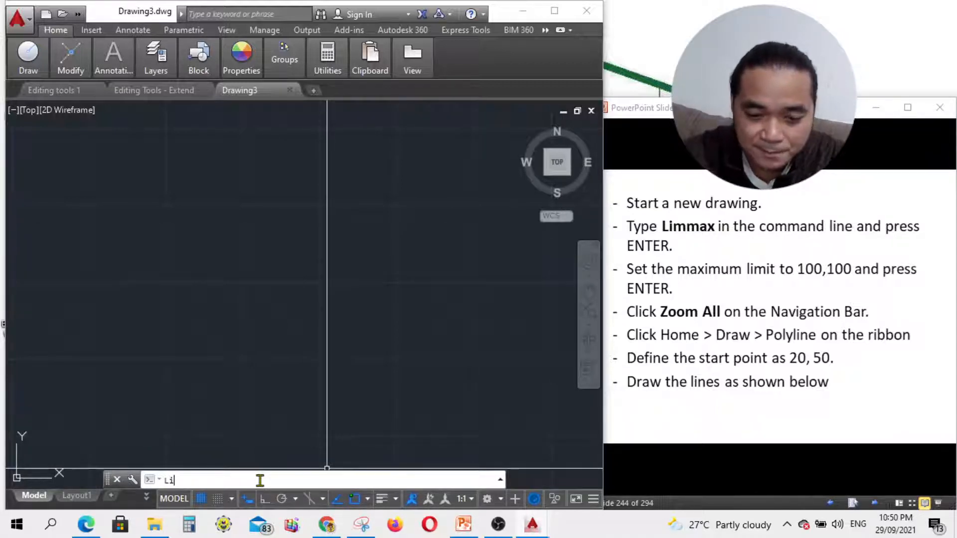
{"action": "type", "text": "m"}
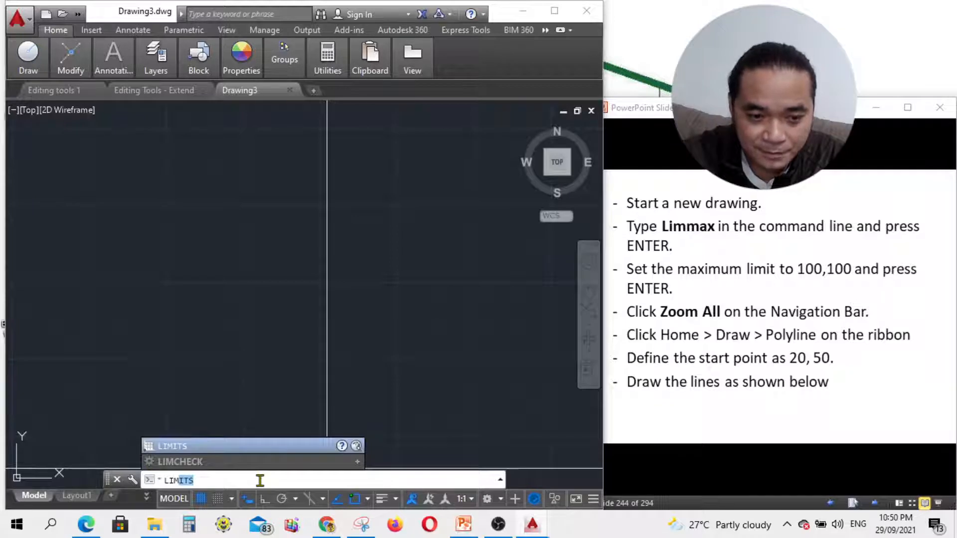
{"action": "type", "text": "ma"}
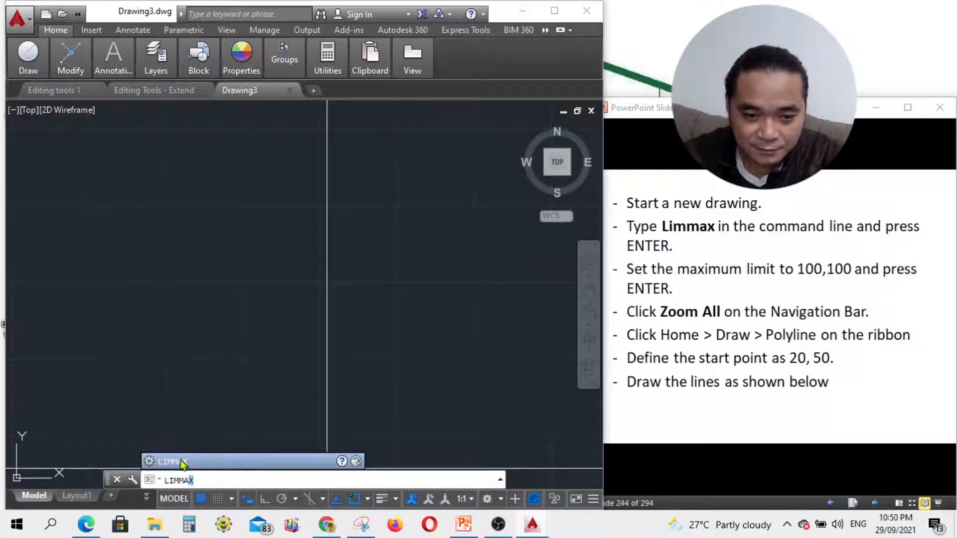
{"action": "left_click", "coordinate": [181, 462]}
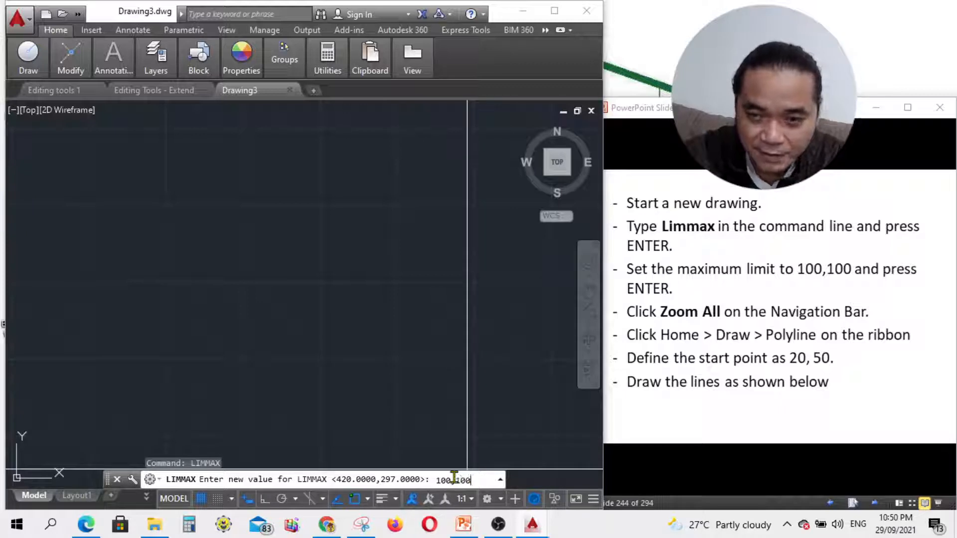
{"action": "key", "text": "Return"}
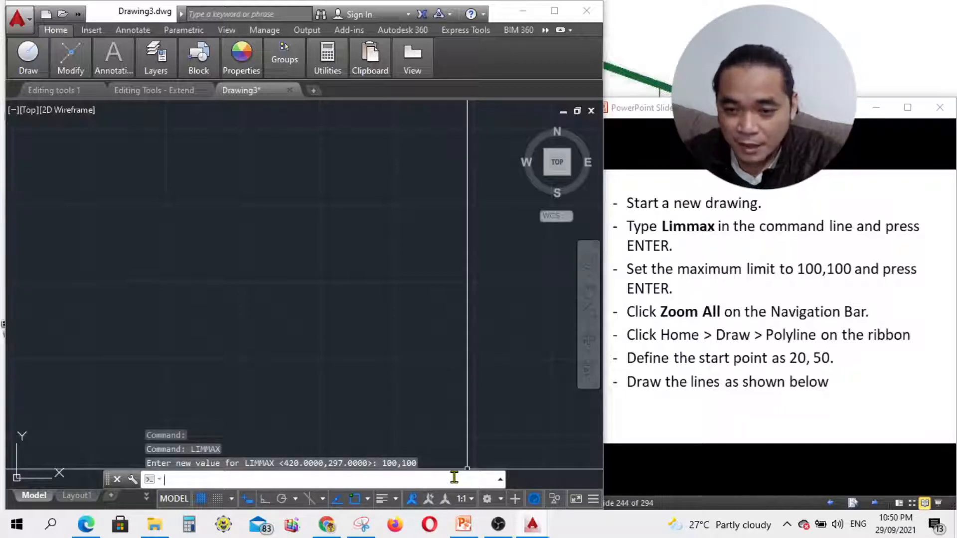
{"action": "left_click", "coordinate": [588, 326]}
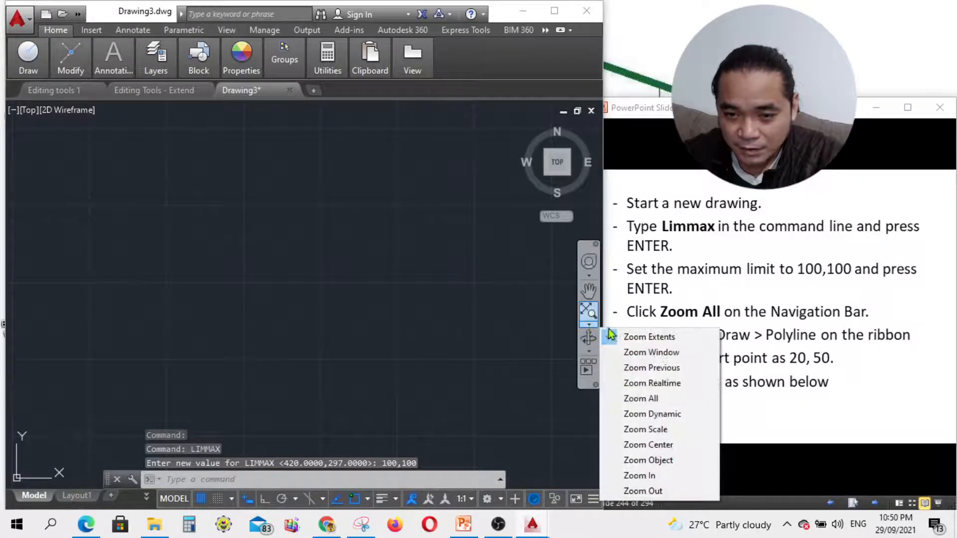
{"action": "left_click", "coordinate": [654, 399]}
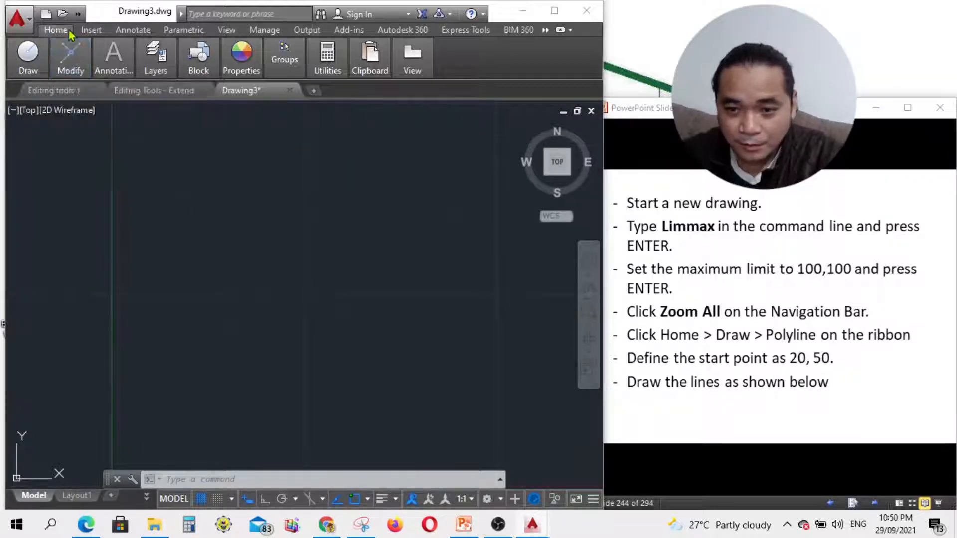
- Start a polyline at the point 20,50
{"action": "mouse_move", "coordinate": [45, 57]}
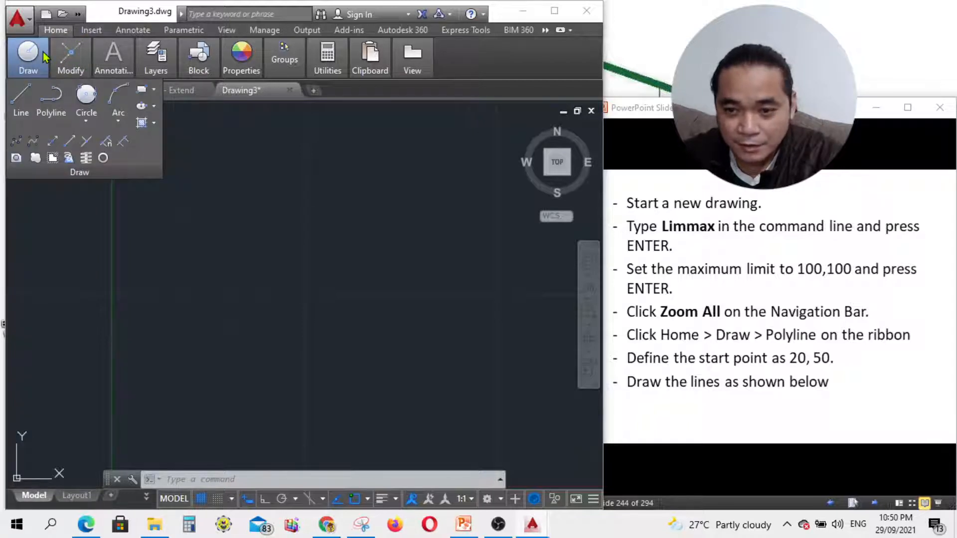
{"action": "left_click", "coordinate": [41, 115]}
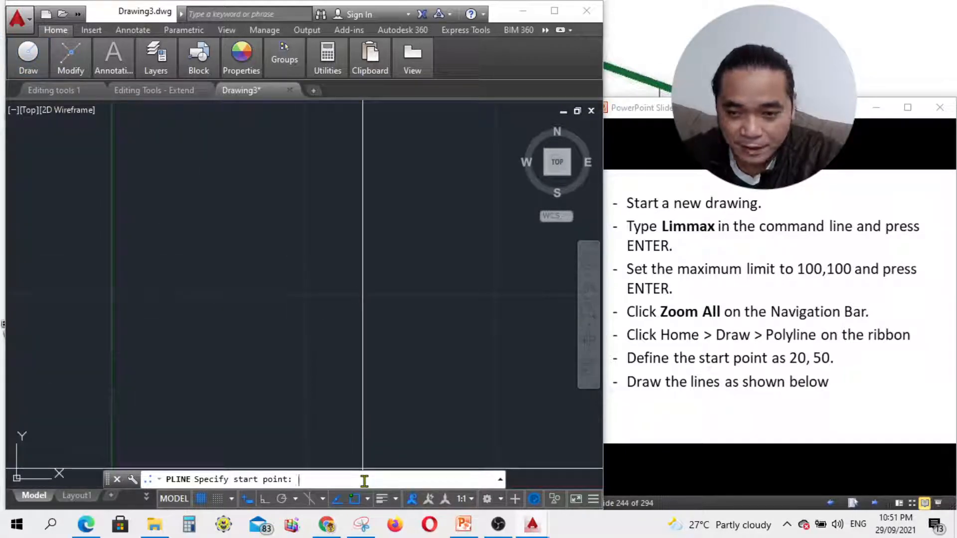
{"action": "type", "text": "20,"}
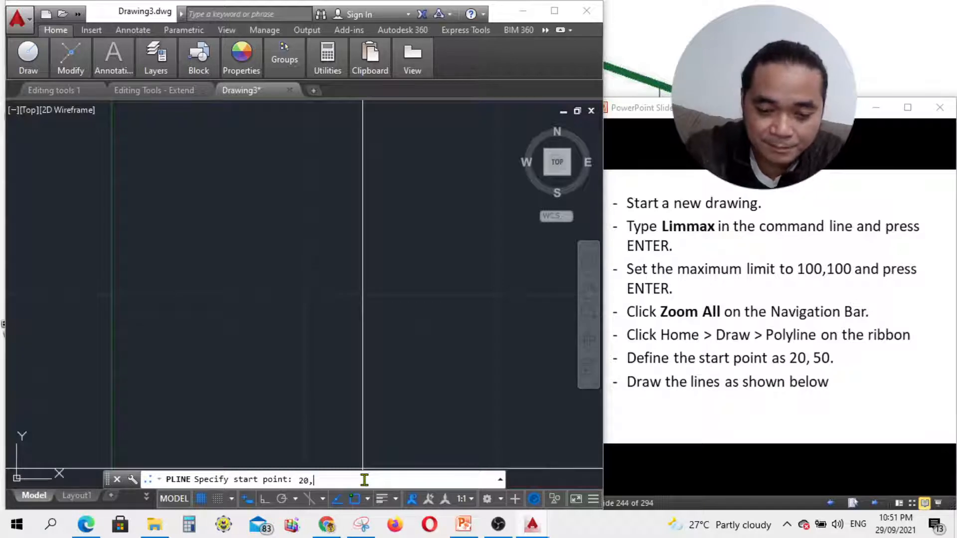
{"action": "type", "text": "5"}
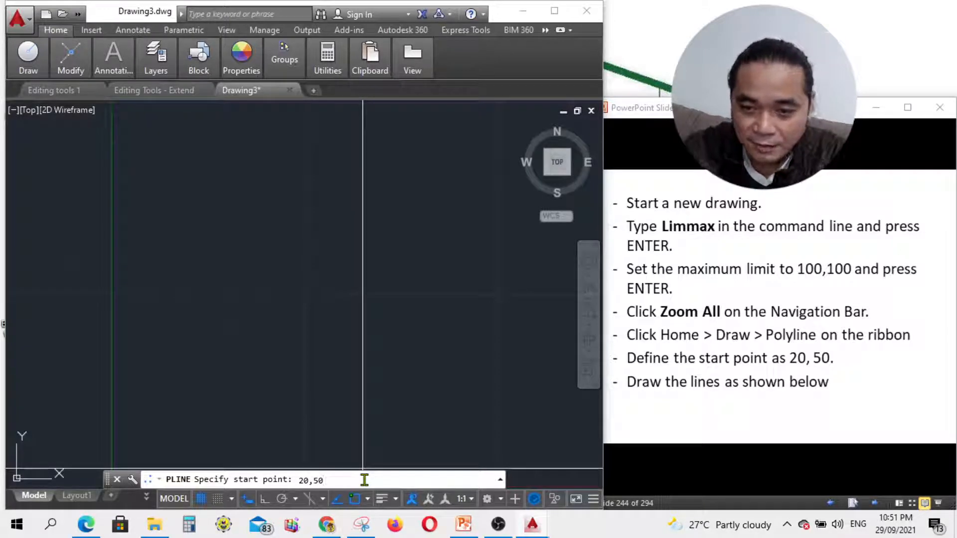
{"action": "type", "text": "0"}
{"action": "key", "text": "Return"}
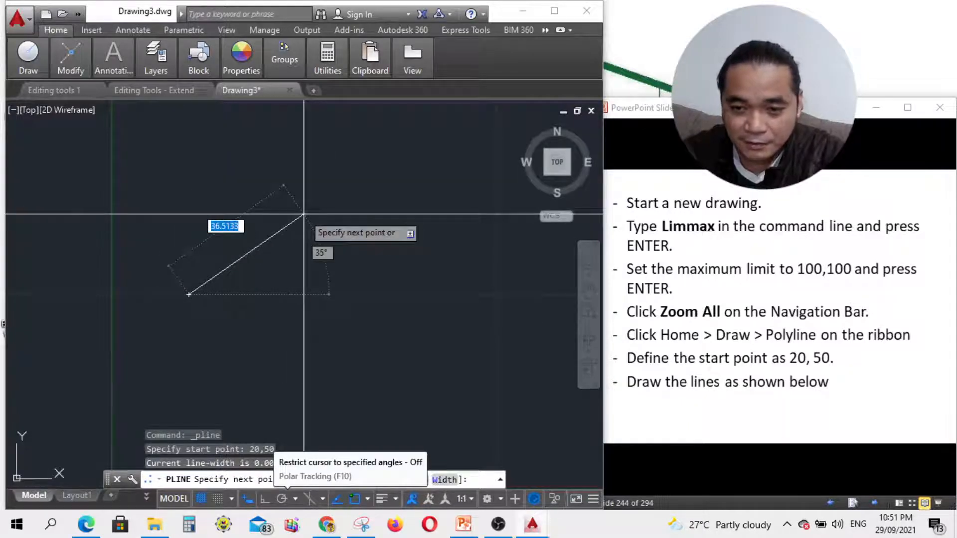
{"action": "left_click", "coordinate": [900, 501]}
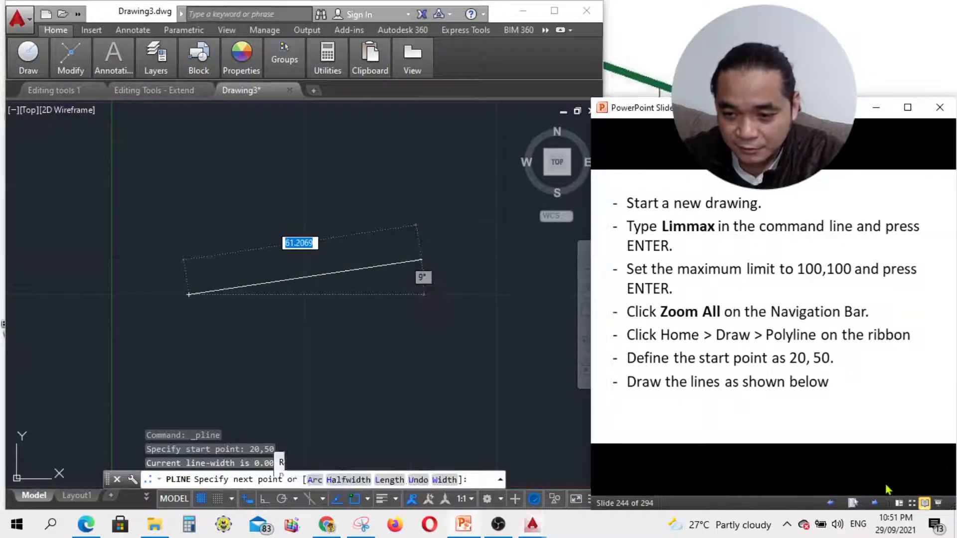
{"action": "left_click", "coordinate": [875, 502]}
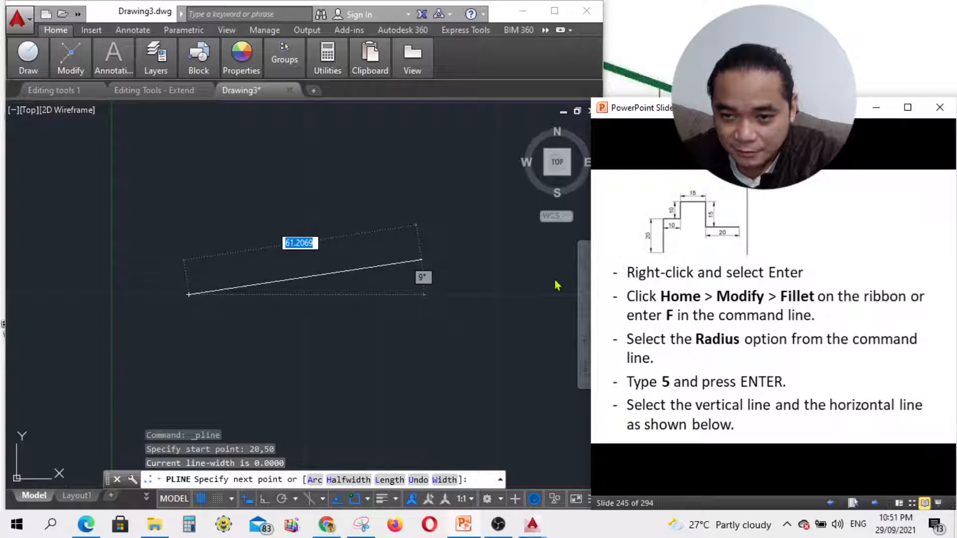
{"action": "key", "text": "Escape"}
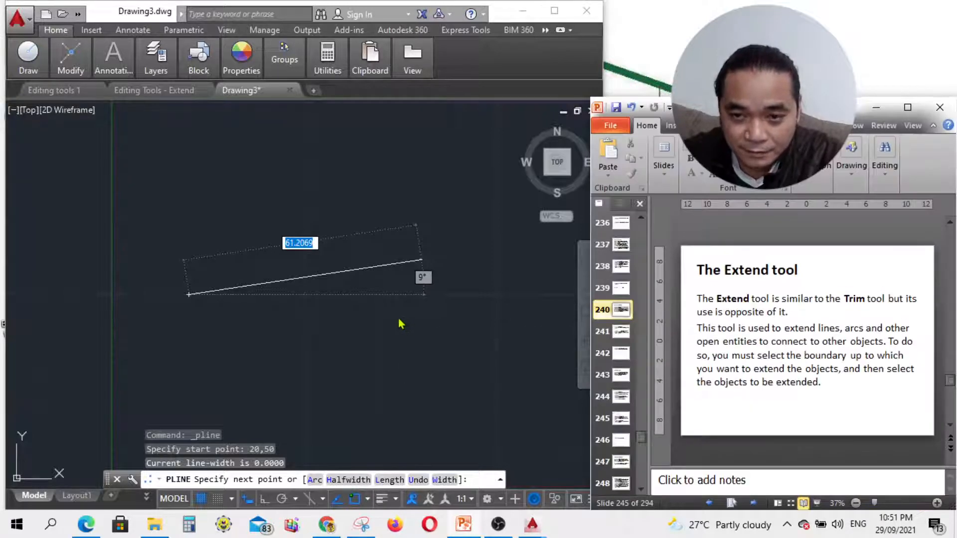
{"action": "left_click", "coordinate": [803, 503]}
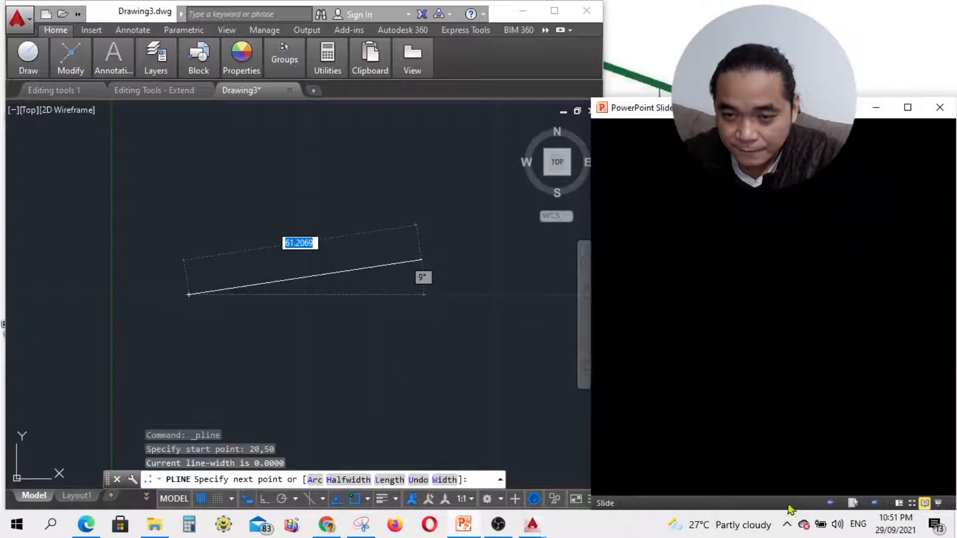
{"action": "left_click", "coordinate": [479, 71]}
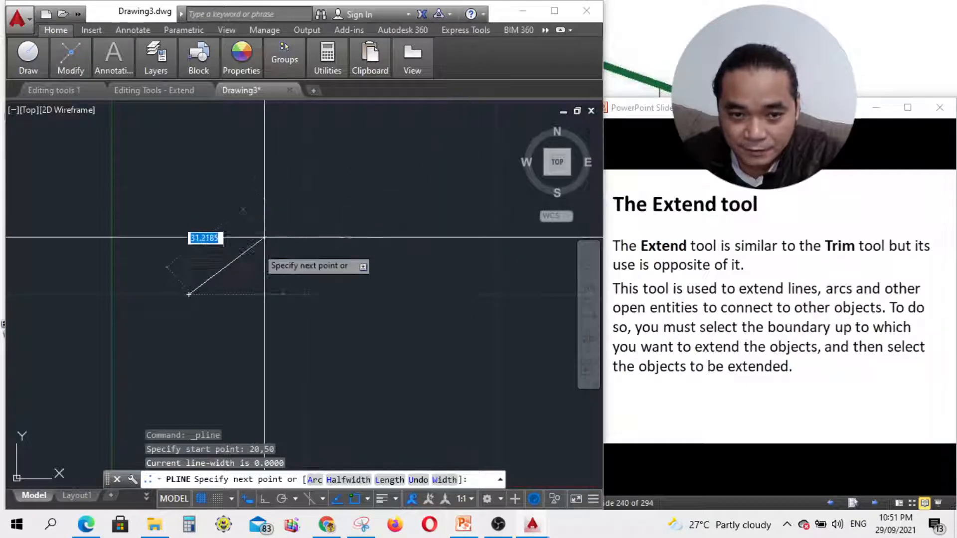
- Switch to the PowerPoint slide show and advance to the slide with the dimensioned outline and the Fillet instructions
{"action": "left_click", "coordinate": [876, 505]}
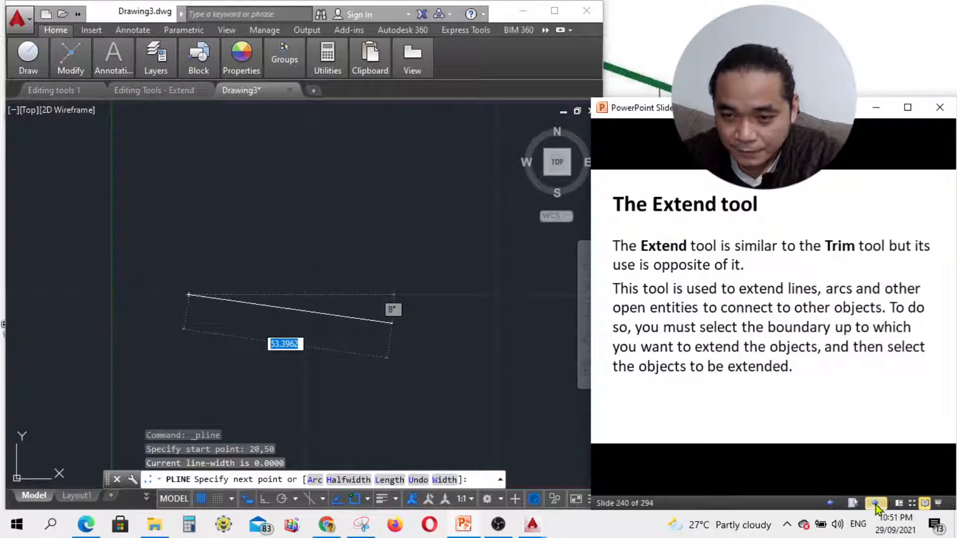
{"action": "left_click", "coordinate": [875, 503]}
{"action": "left_click", "coordinate": [875, 503]}
{"action": "left_click", "coordinate": [876, 503]}
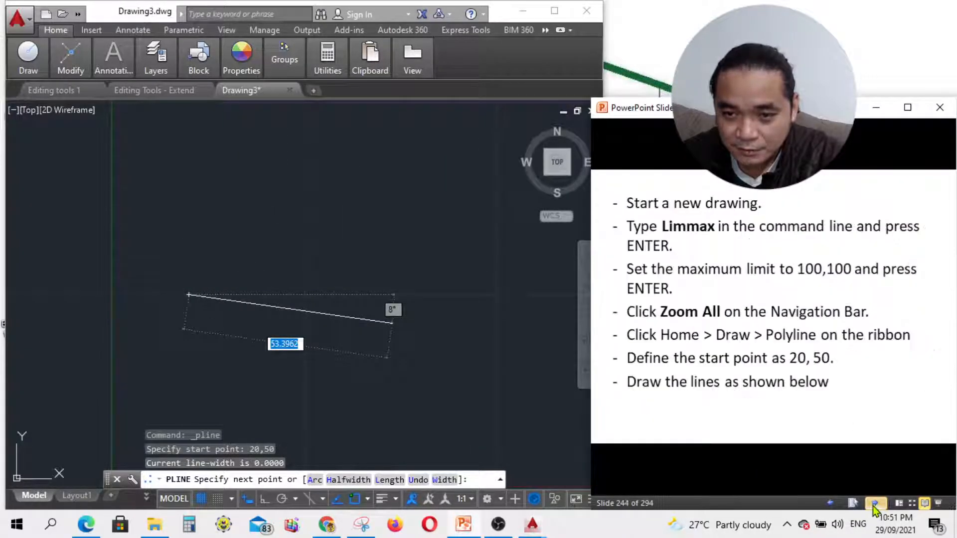
{"action": "left_click", "coordinate": [875, 503]}
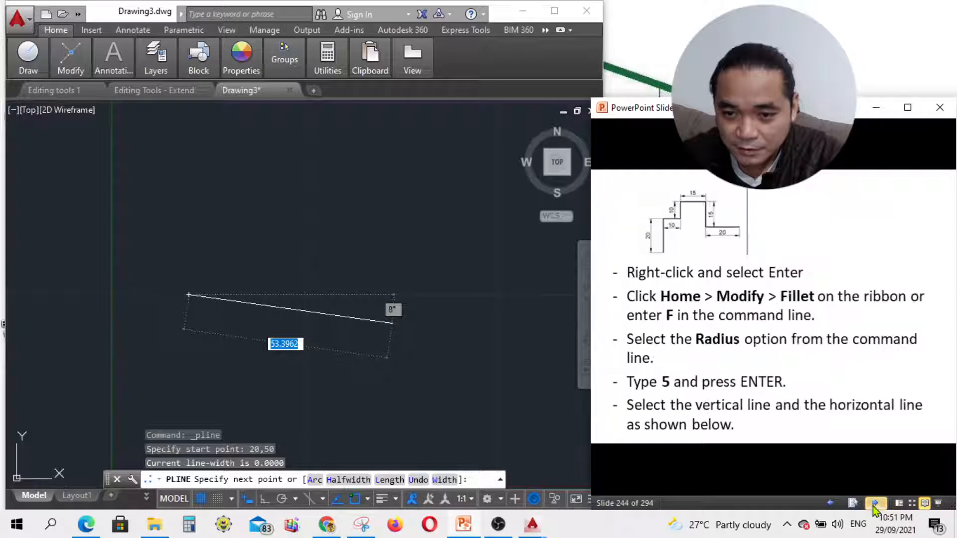
- Back in AutoCAD, turn on Ortho mode and draw polyline segments 20 units up and 10 units to the right
{"action": "left_click", "coordinate": [251, 278]}
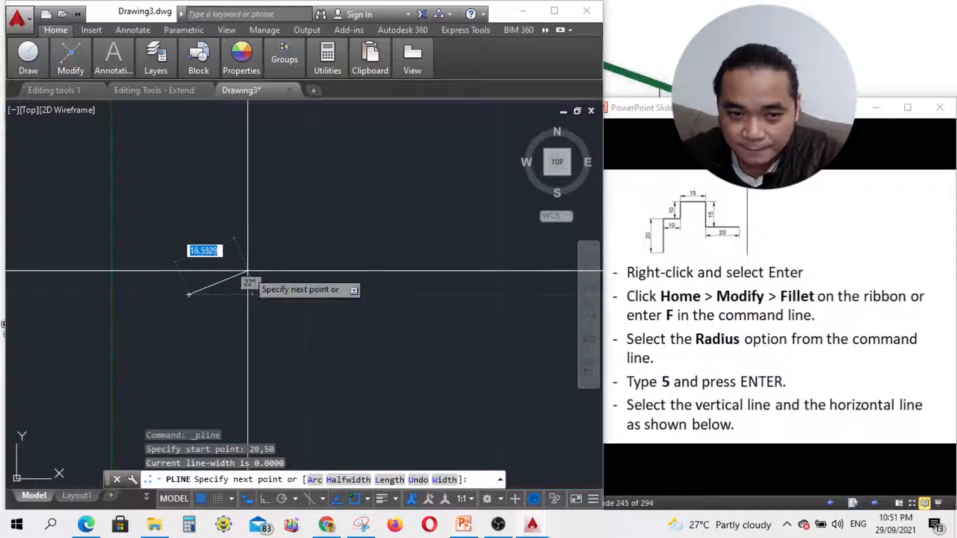
{"action": "left_click", "coordinate": [261, 502]}
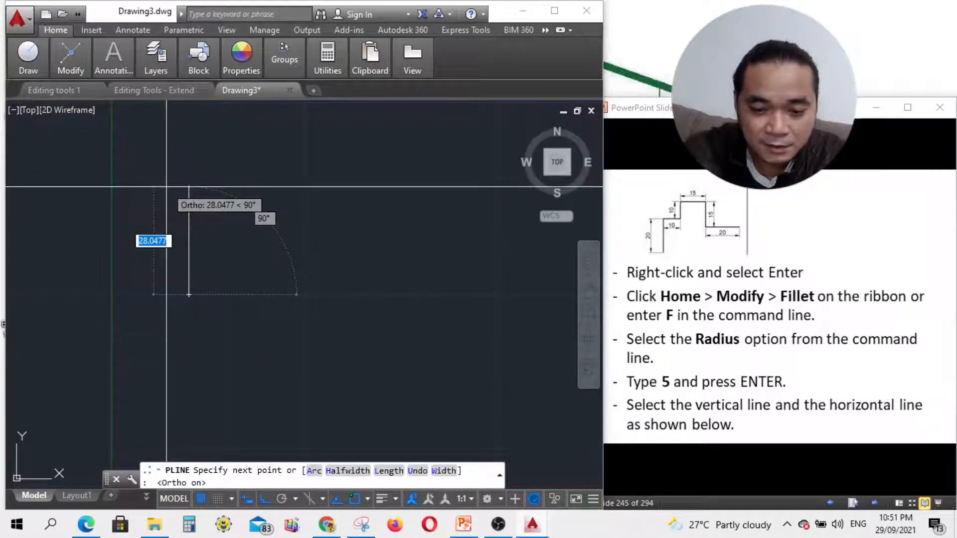
{"action": "type", "text": "20"}
{"action": "key", "text": "Return"}
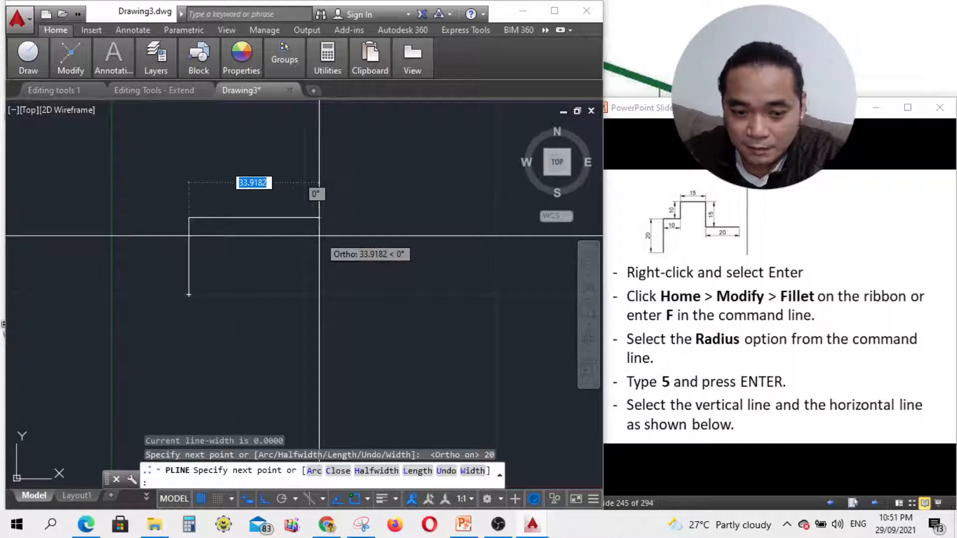
{"action": "type", "text": "10"}
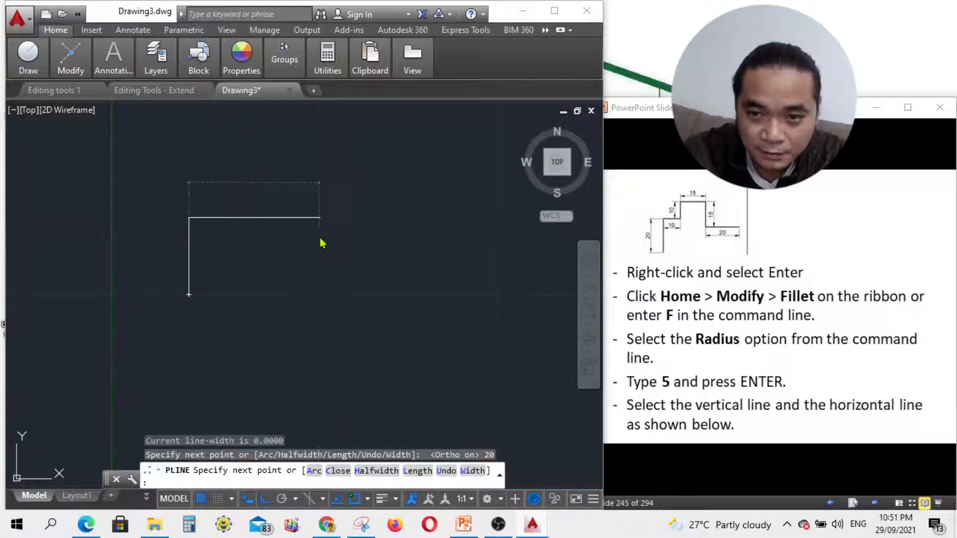
{"action": "key", "text": "Return"}
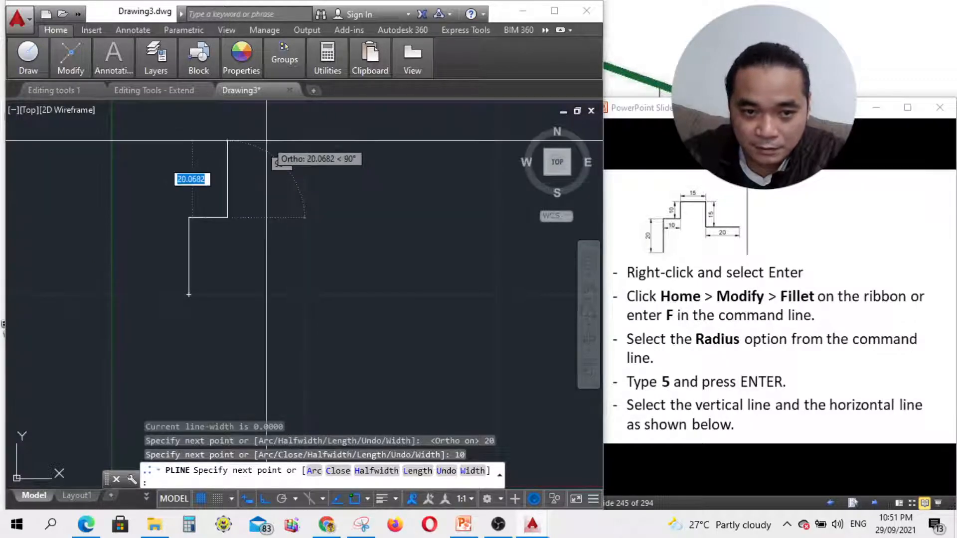
- Continue the polyline with segments 10 units up, 15 units to the right and 15 units down
{"action": "type", "text": "1"}
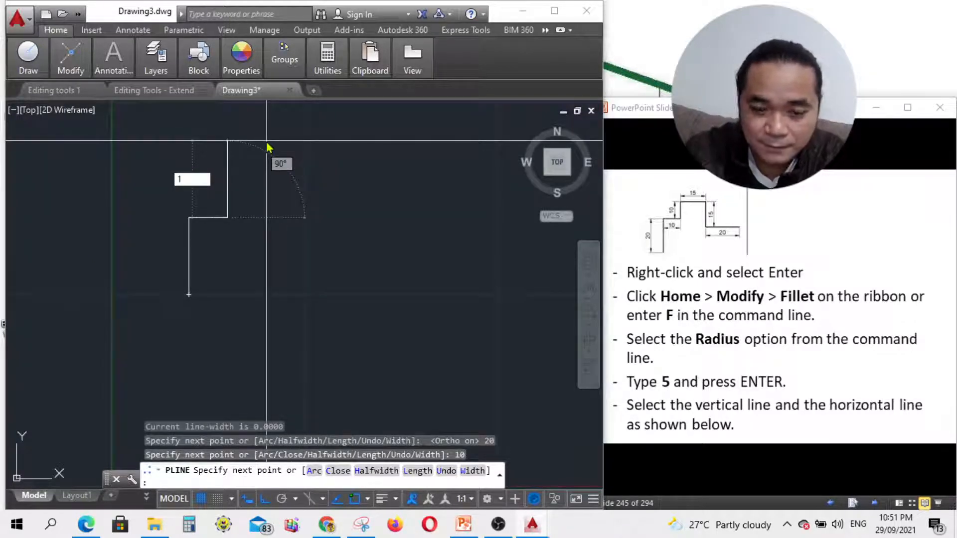
{"action": "type", "text": "0"}
{"action": "key", "text": "Return"}
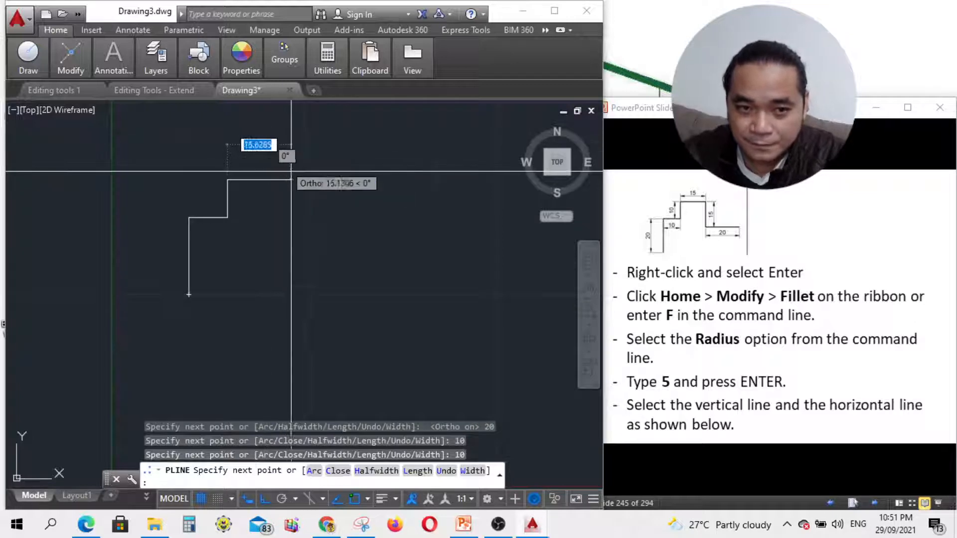
{"action": "type", "text": "15"}
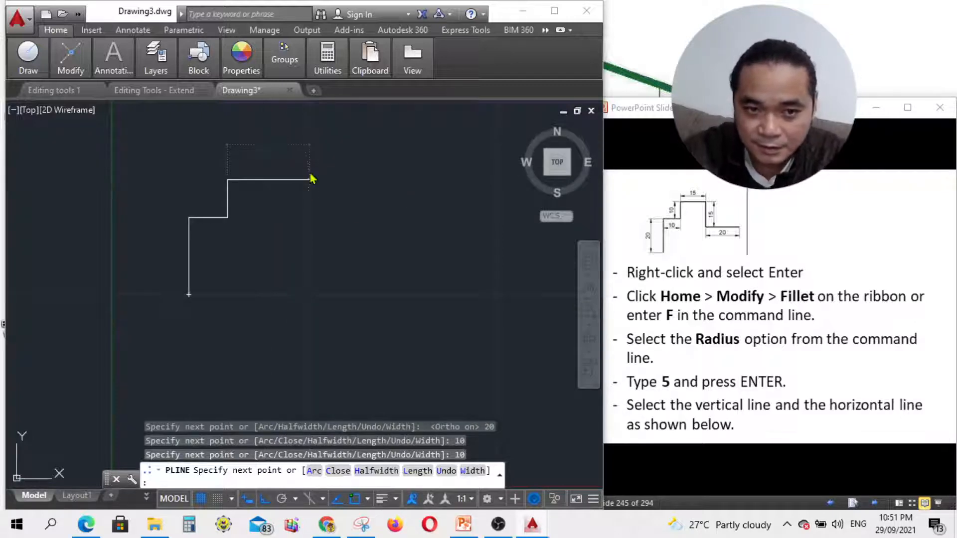
{"action": "key", "text": "Return"}
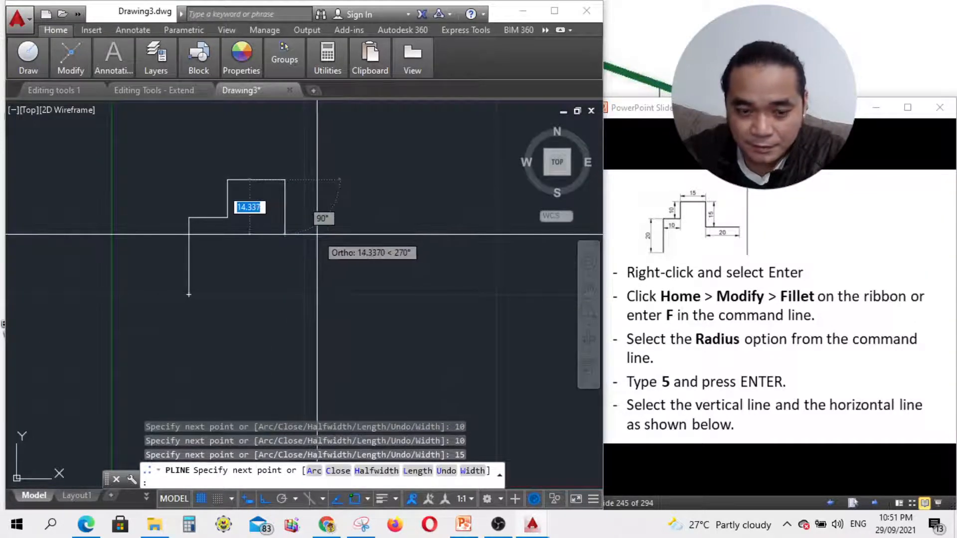
{"action": "type", "text": "15"}
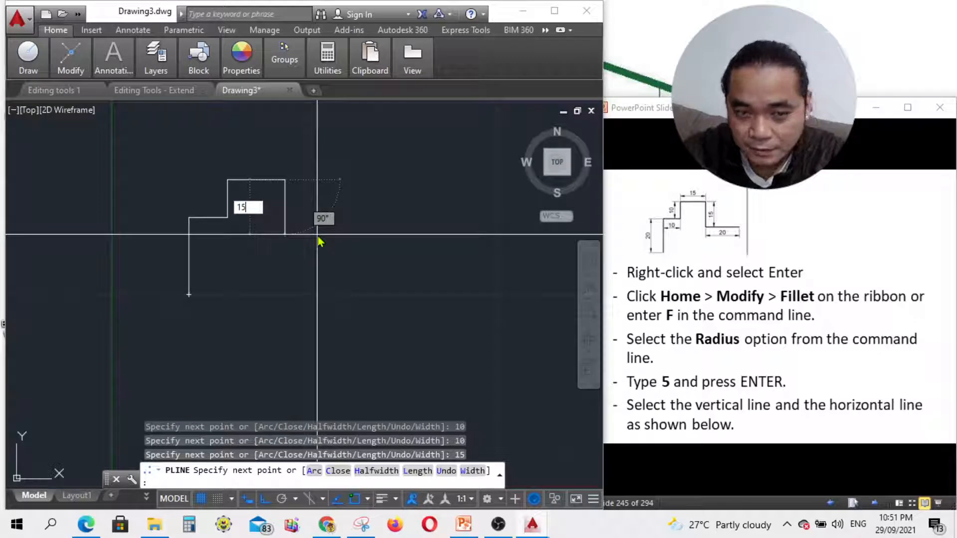
{"action": "key", "text": "Return"}
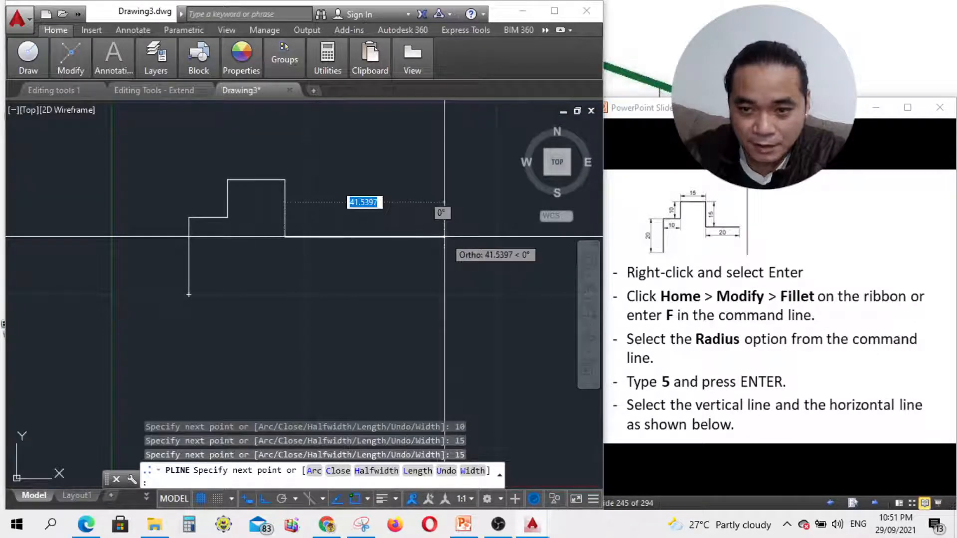
- Add a final 20-unit polyline segment to the right and finish the polyline
{"action": "type", "text": "20"}
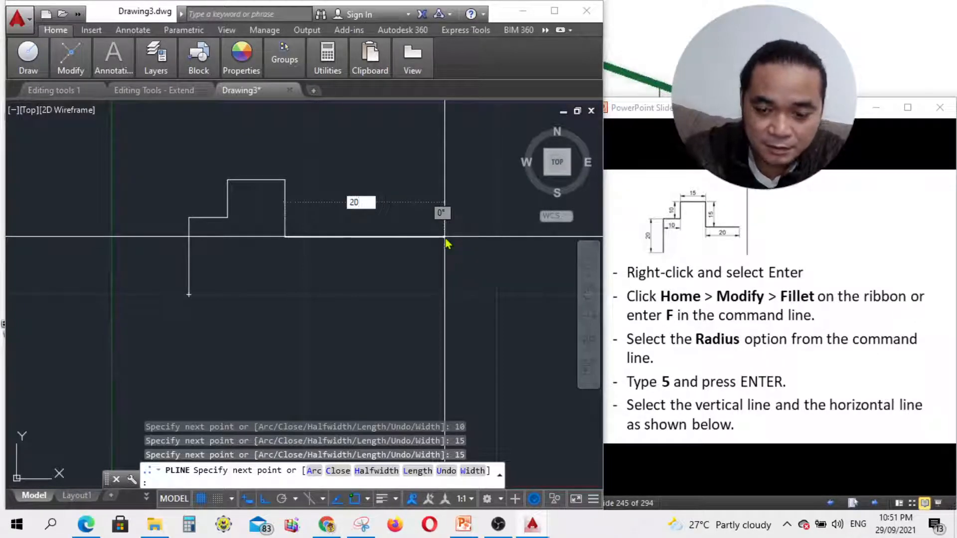
{"action": "key", "text": "Return"}
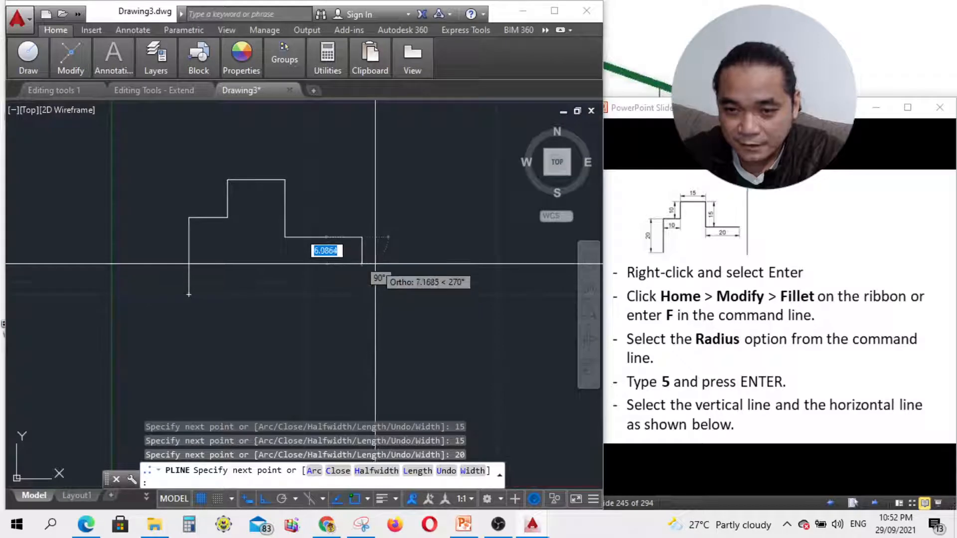
{"action": "right_click", "coordinate": [376, 231]}
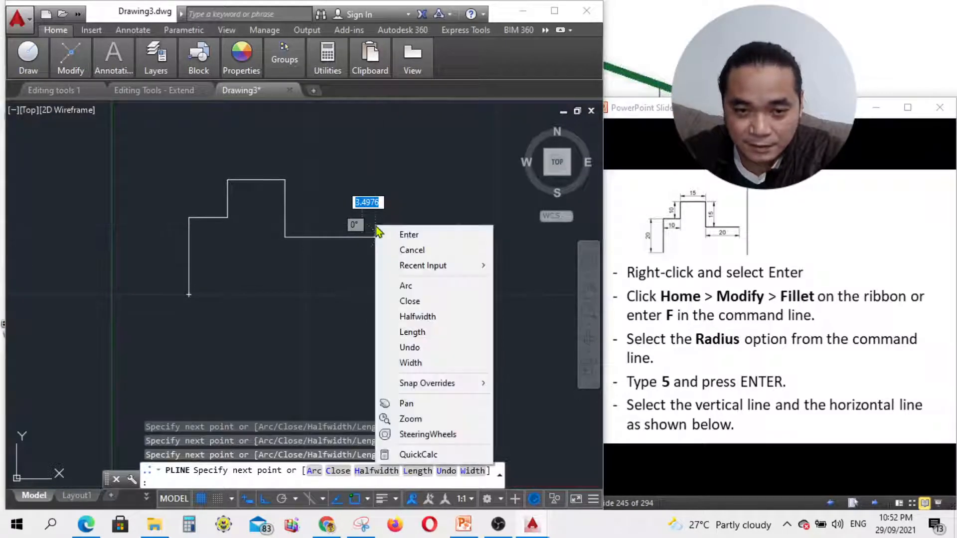
{"action": "left_click", "coordinate": [394, 235]}
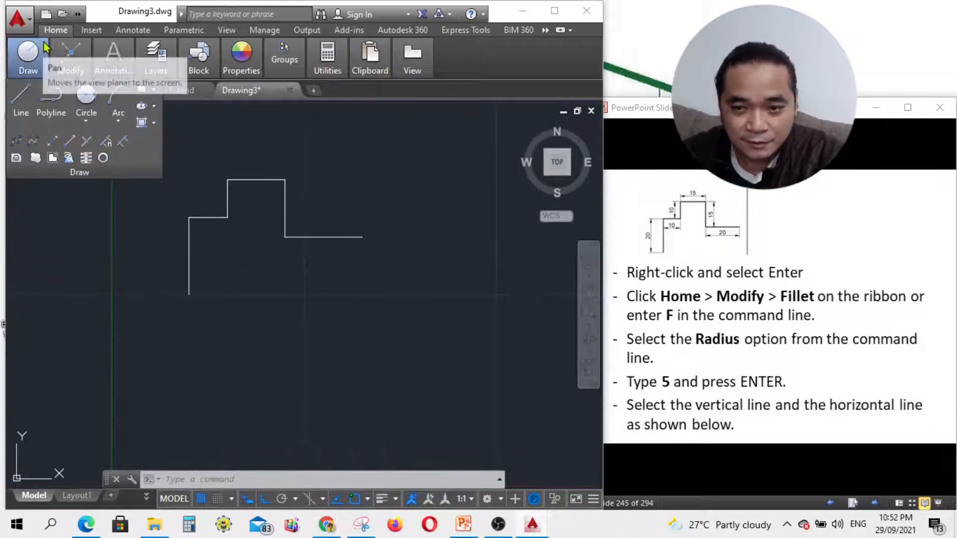
- Start the Fillet command and set the fillet radius to 5
{"action": "mouse_move", "coordinate": [74, 70]}
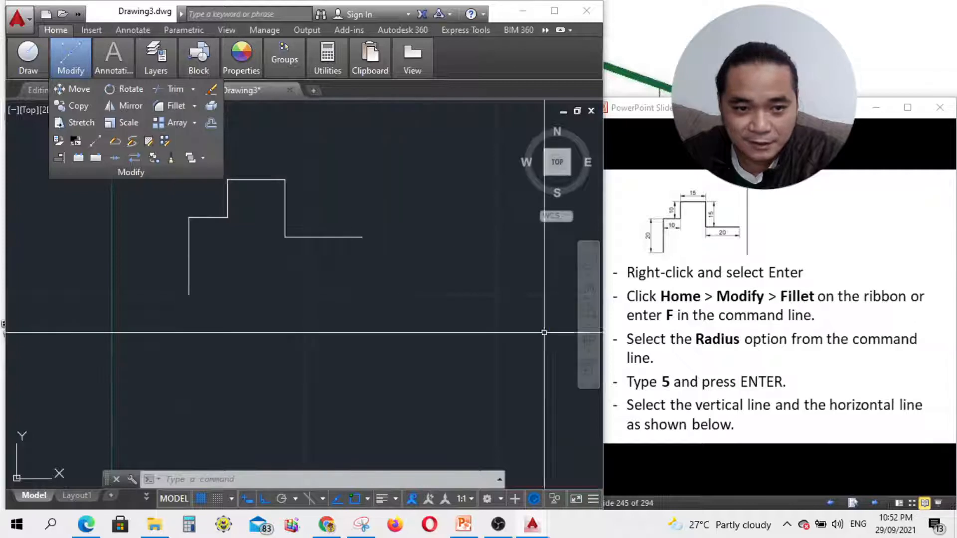
{"action": "left_click", "coordinate": [317, 482]}
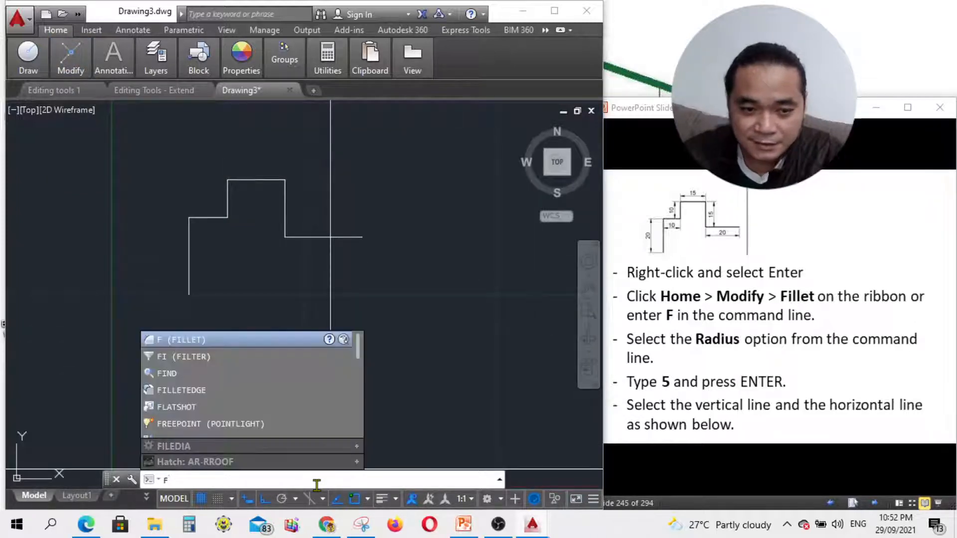
{"action": "key", "text": "Return"}
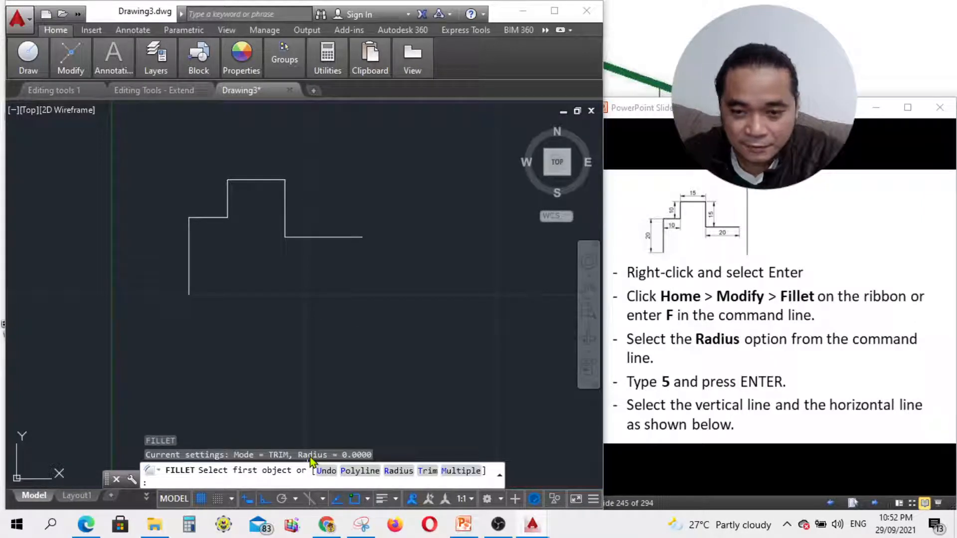
{"action": "left_click", "coordinate": [398, 472]}
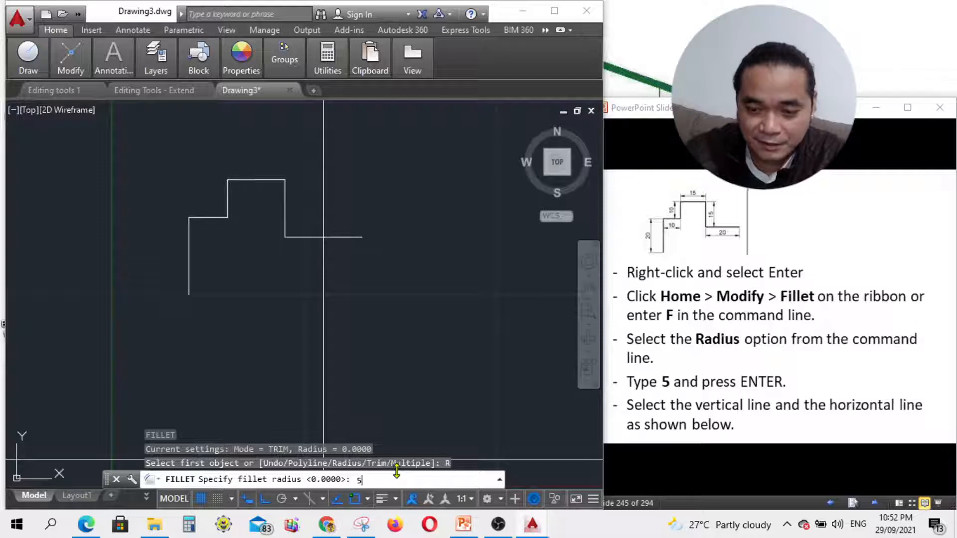
{"action": "key", "text": "Return"}
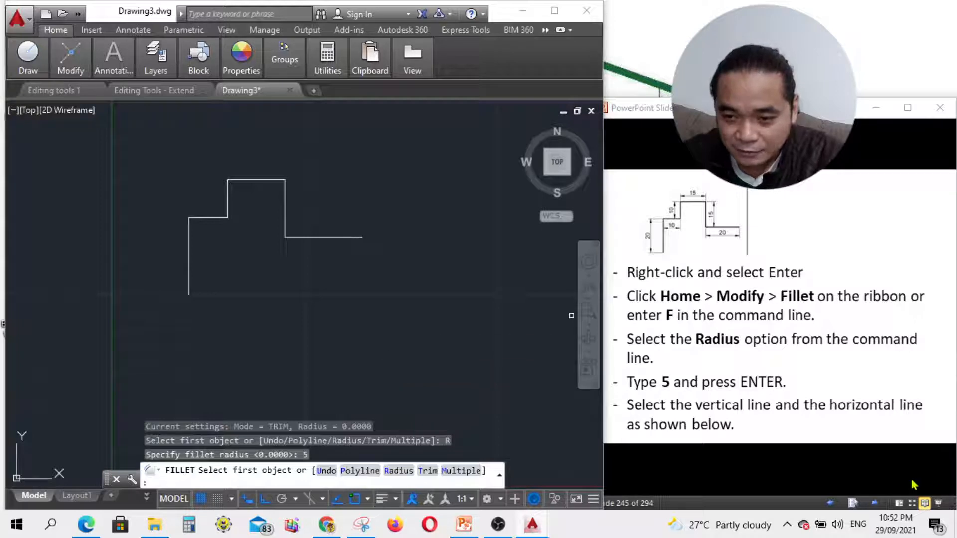
- Advance the PowerPoint slide show to the fillet illustration, and in AutoCAD fillet the corner between the leftmost vertical line and its adjoining horizontal line
{"action": "left_click", "coordinate": [881, 485]}
{"action": "left_click", "coordinate": [875, 502]}
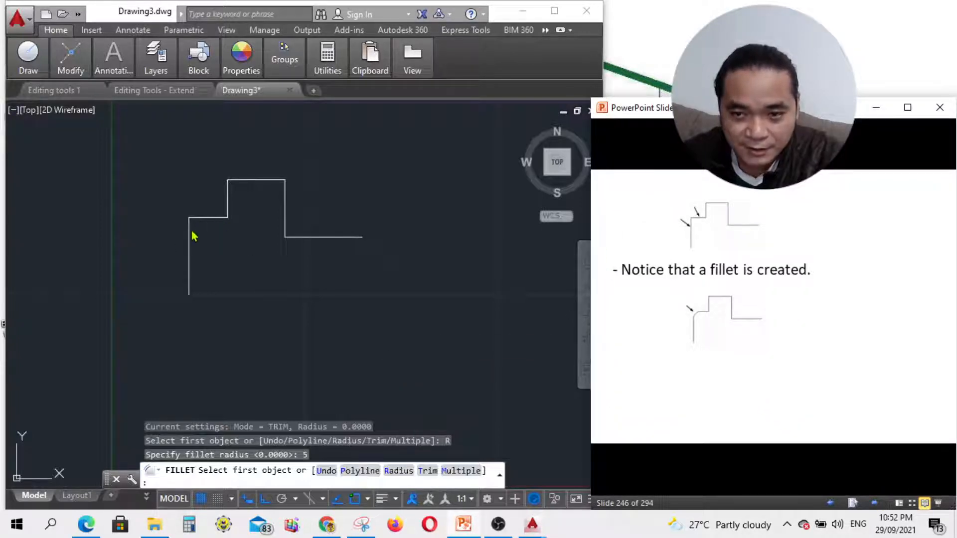
{"action": "left_click", "coordinate": [498, 66]}
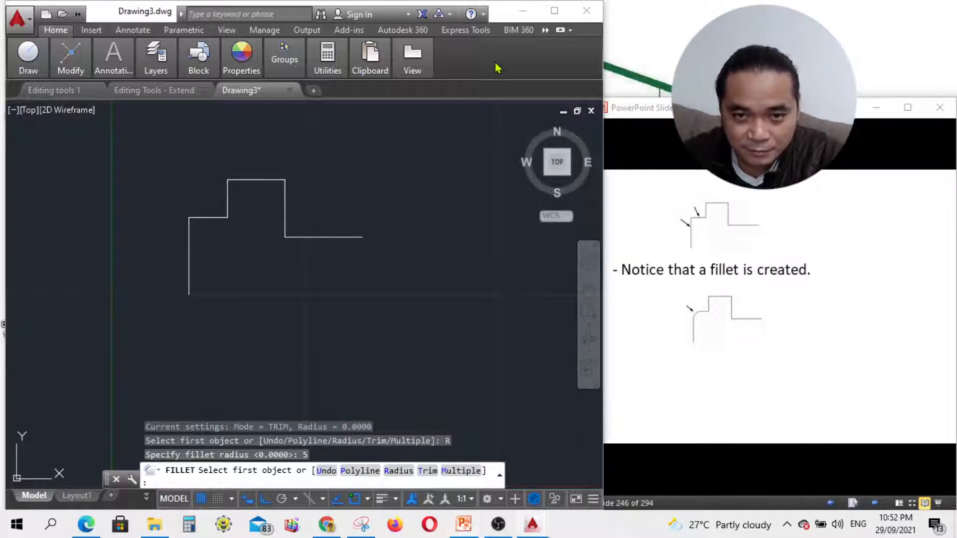
{"action": "left_click", "coordinate": [190, 236]}
{"action": "left_click", "coordinate": [199, 219]}
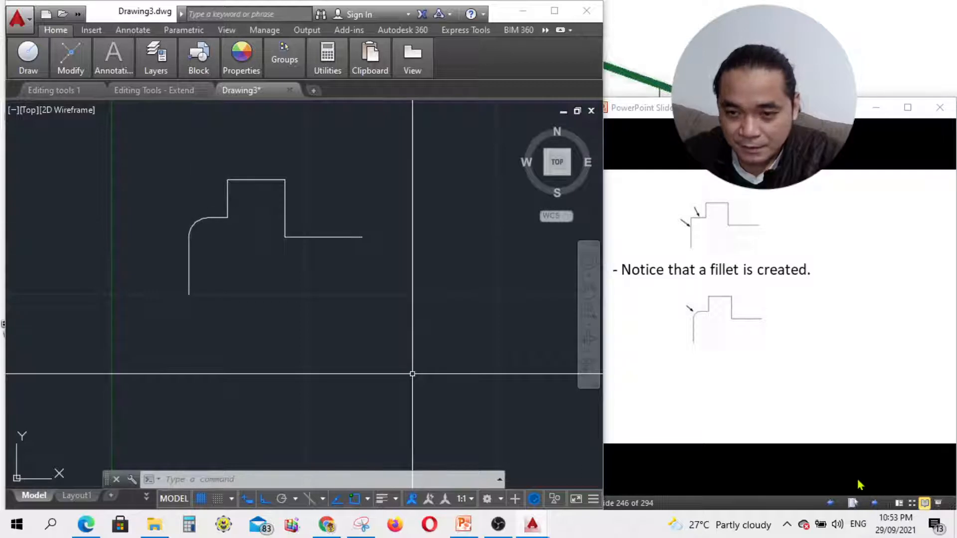
- Advance the PowerPoint slide show to the Chamfer tool slide, and start the Chamfer command in AutoCAD
{"action": "left_click", "coordinate": [873, 503]}
{"action": "left_click", "coordinate": [877, 504]}
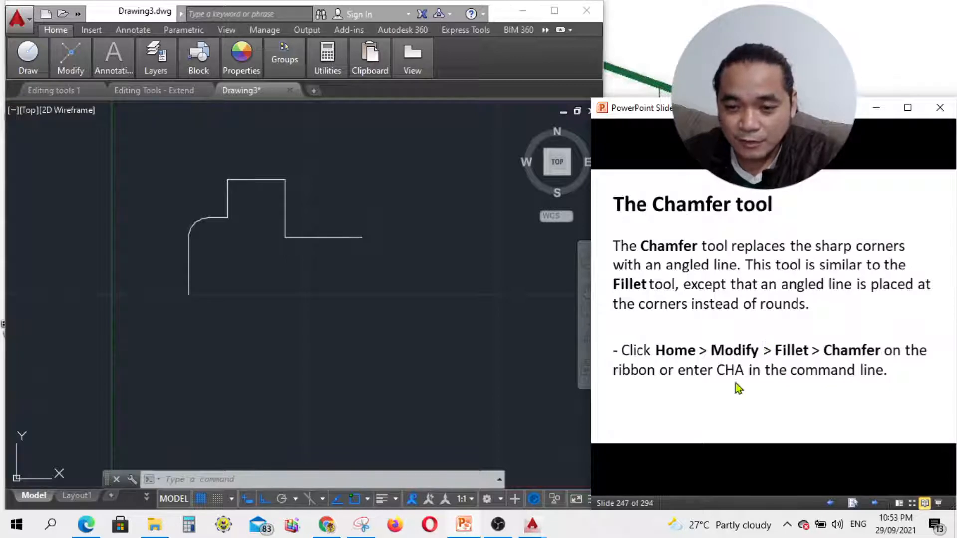
{"action": "left_click", "coordinate": [68, 63]}
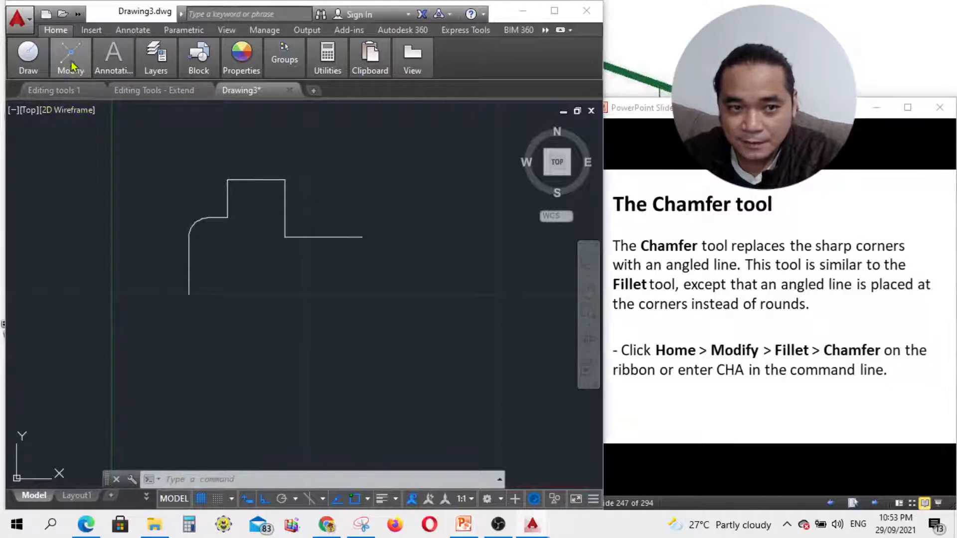
{"action": "left_click", "coordinate": [65, 61]}
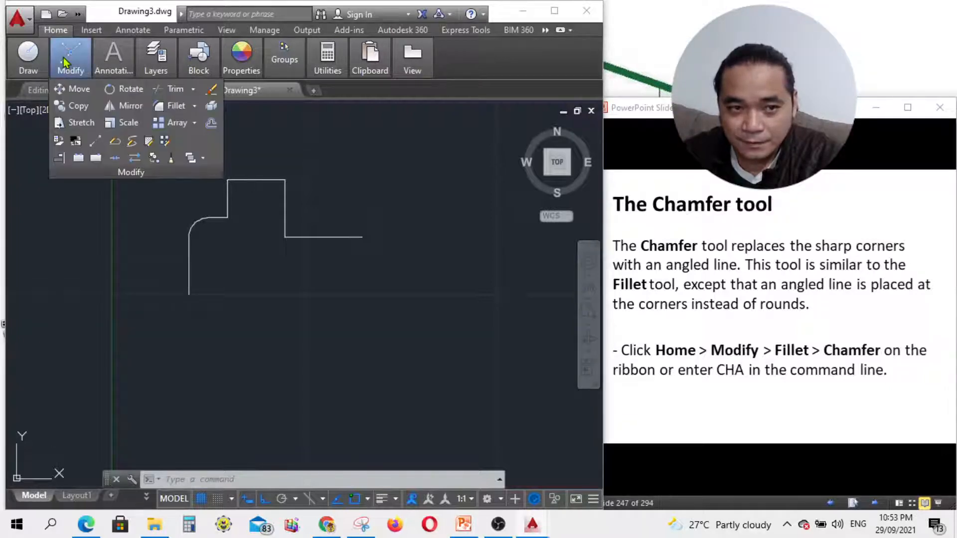
{"action": "left_click", "coordinate": [194, 105]}
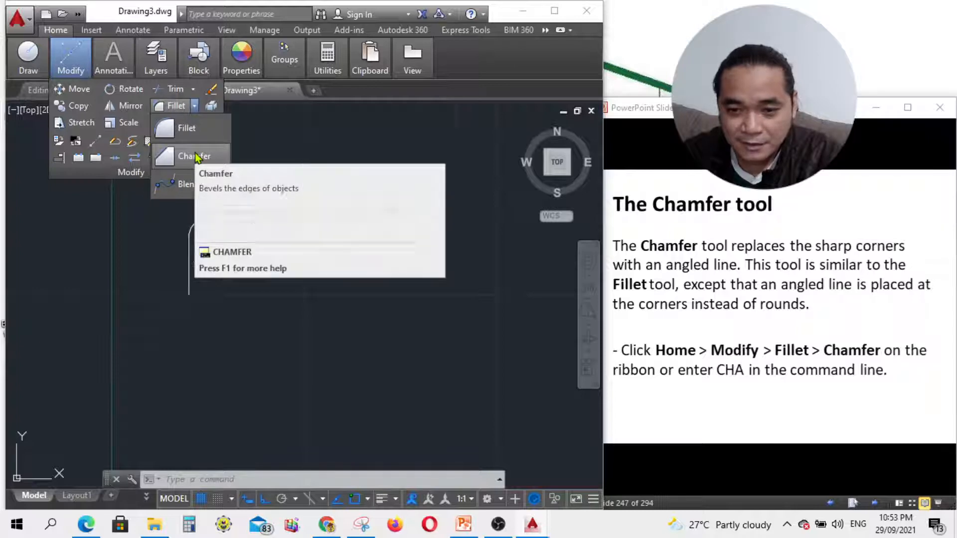
{"action": "left_click", "coordinate": [262, 479]}
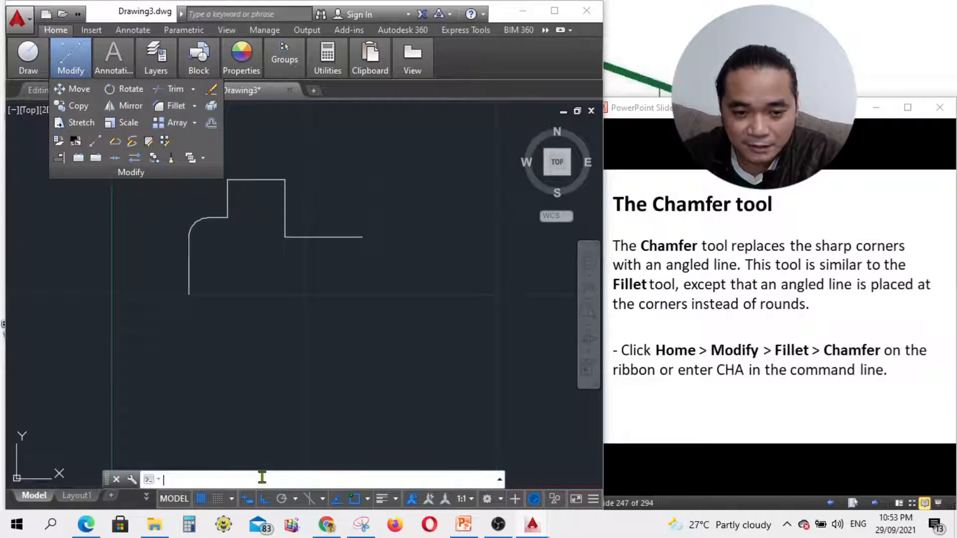
{"action": "type", "text": "cha"}
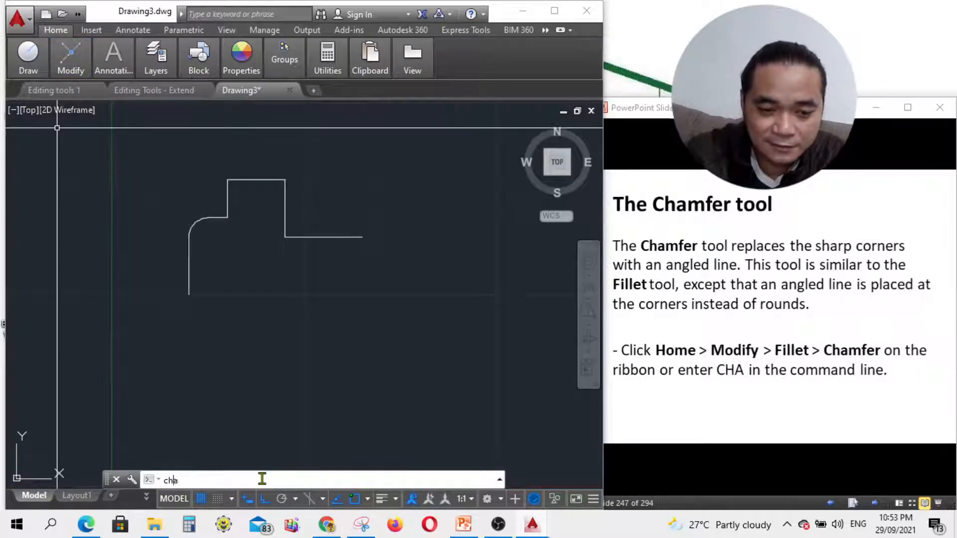
{"action": "key", "text": "Return"}
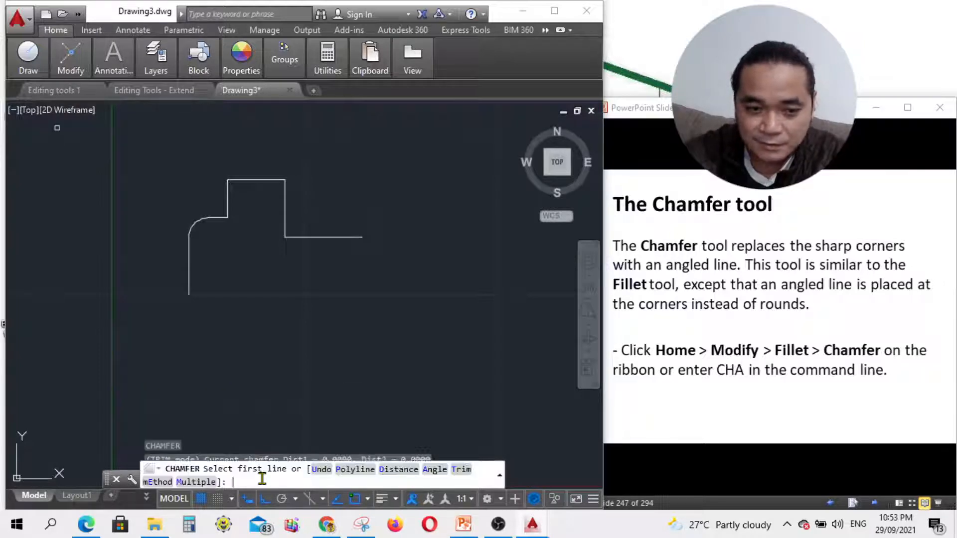
- Advance the PowerPoint slide show to the chamfer distance instructions, and in AutoCAD set both chamfer distances to 8
{"action": "left_click", "coordinate": [874, 504]}
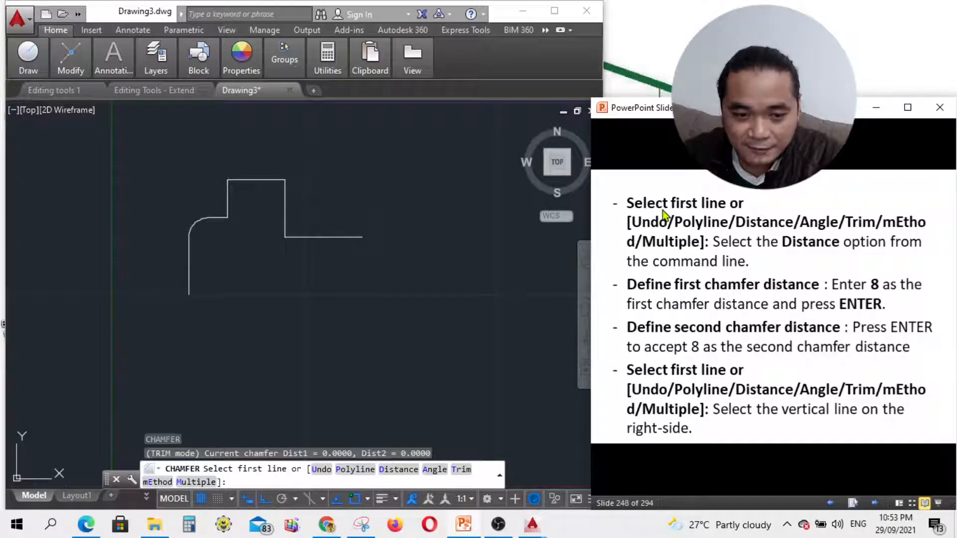
{"action": "left_click", "coordinate": [388, 480]}
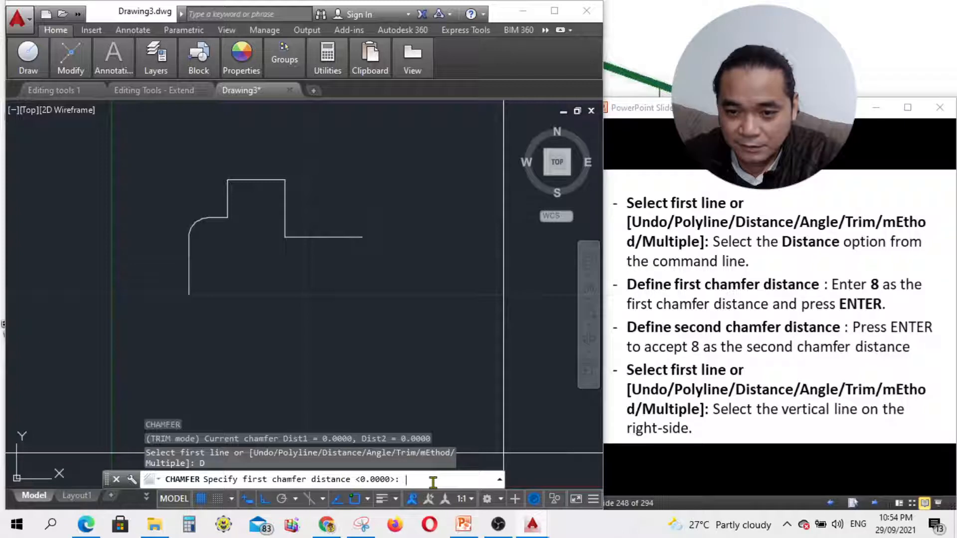
{"action": "type", "text": "8"}
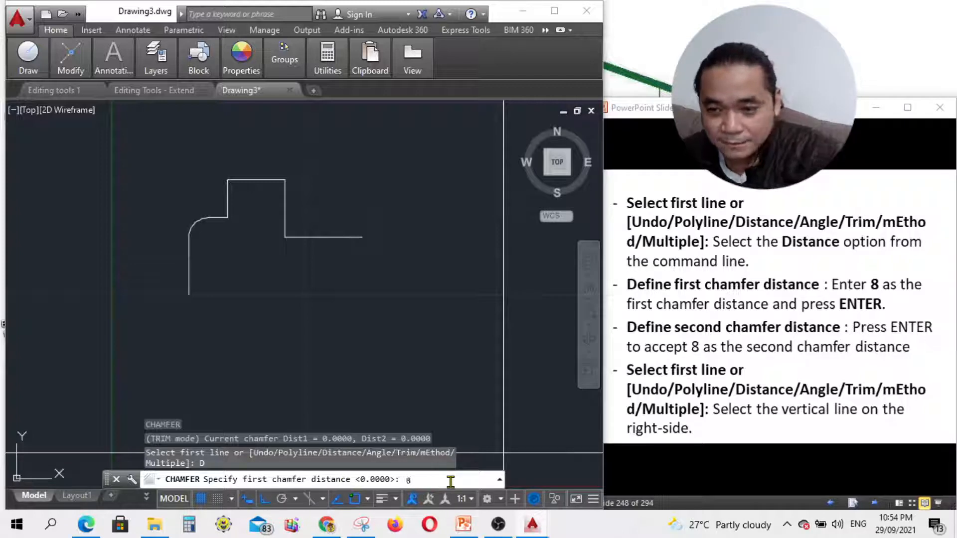
{"action": "key", "text": "Return"}
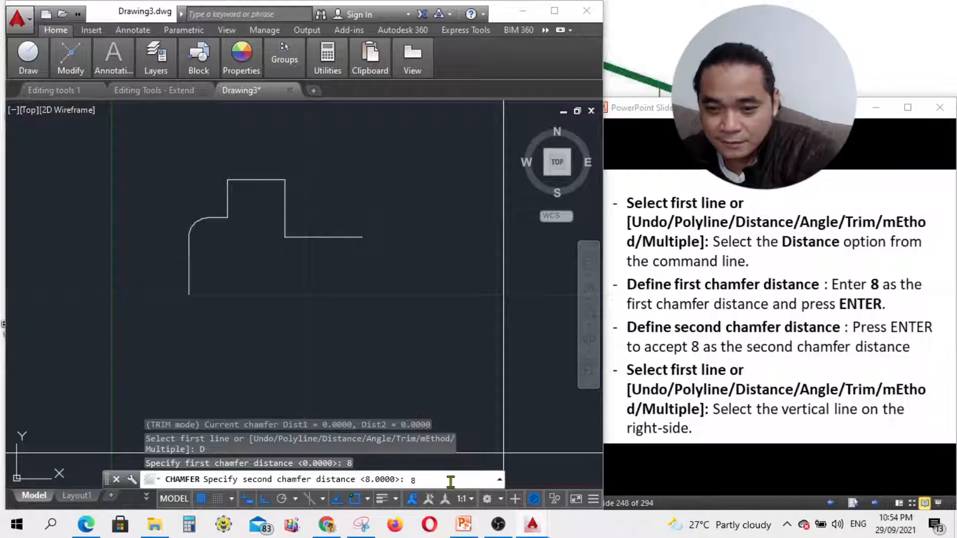
{"action": "type", "text": "8"}
{"action": "key", "text": "Return"}
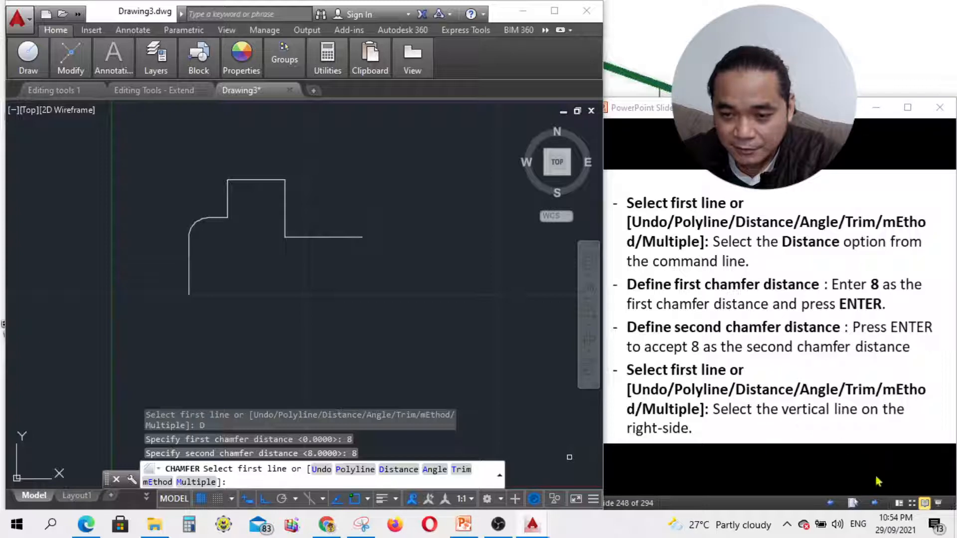
- Advance the PowerPoint slide show to the chamfer illustration, and in AutoCAD chamfer the corner between the right vertical line and the top horizontal line
{"action": "left_click", "coordinate": [876, 504]}
{"action": "left_click", "coordinate": [875, 505]}
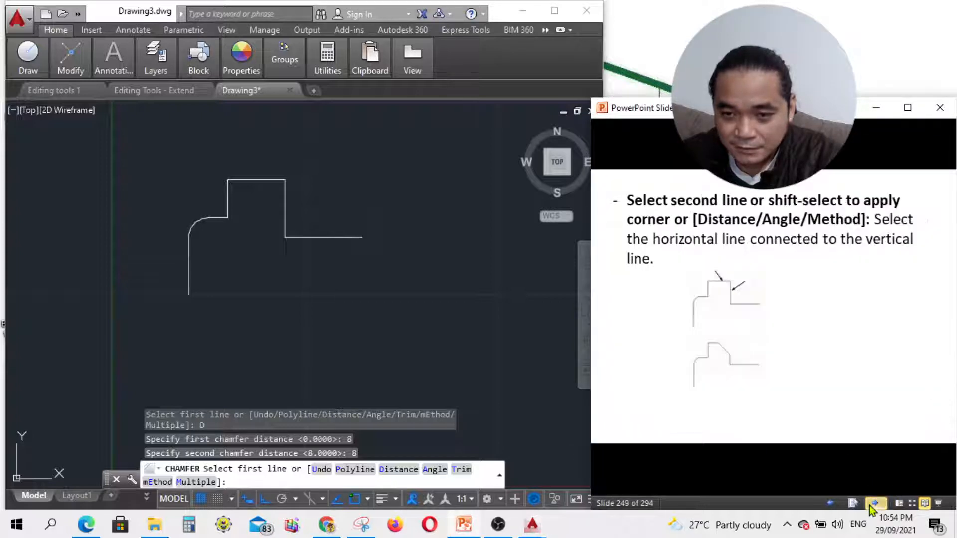
{"action": "left_click", "coordinate": [329, 292]}
{"action": "left_click", "coordinate": [285, 211]}
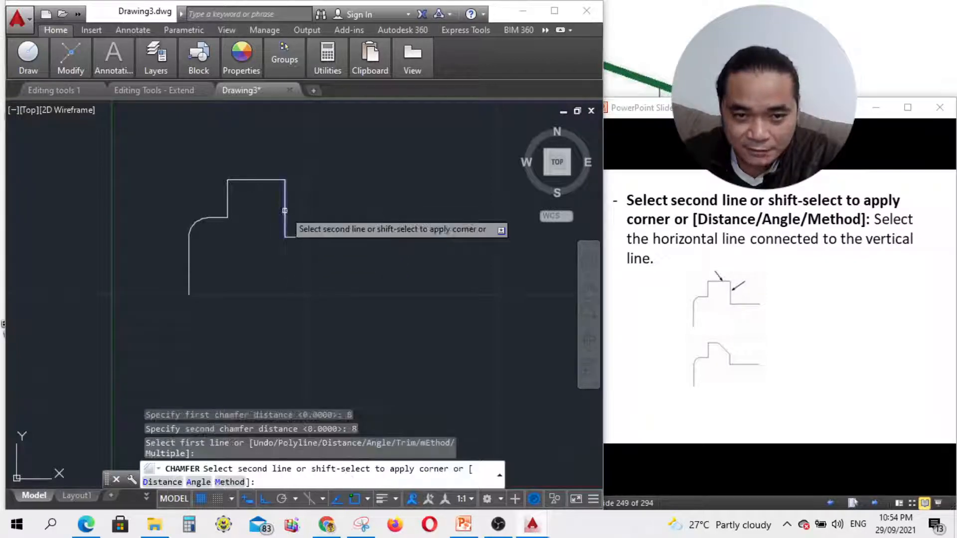
{"action": "left_click", "coordinate": [274, 182]}
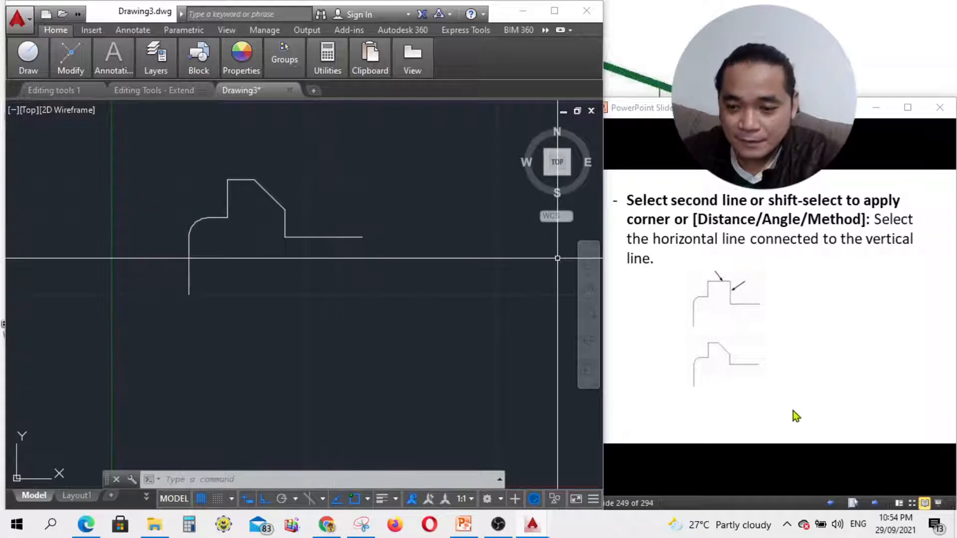
- Advance the PowerPoint slide show past the Mirror tool introduction to the slide with the Mirror instructions
{"action": "left_click", "coordinate": [845, 458]}
{"action": "left_click", "coordinate": [875, 503]}
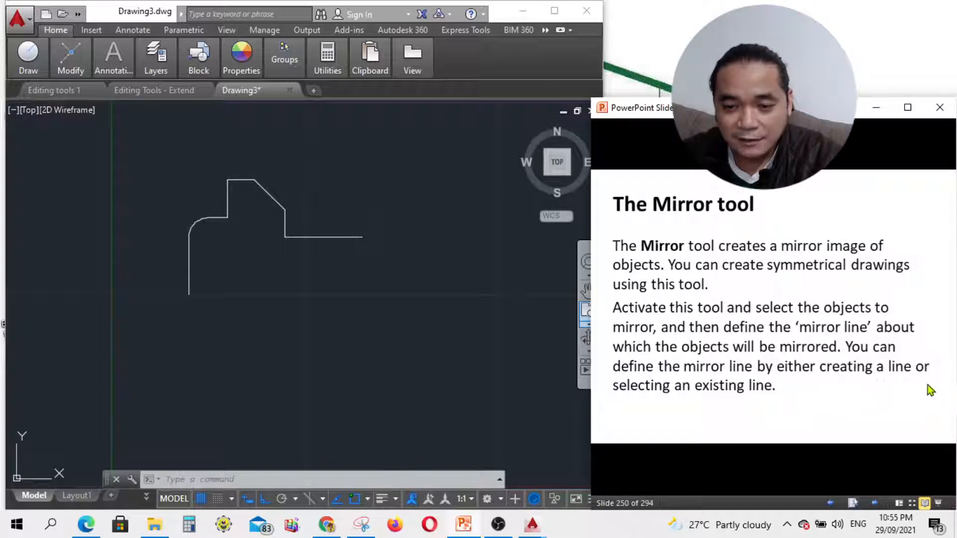
{"action": "left_click", "coordinate": [886, 474]}
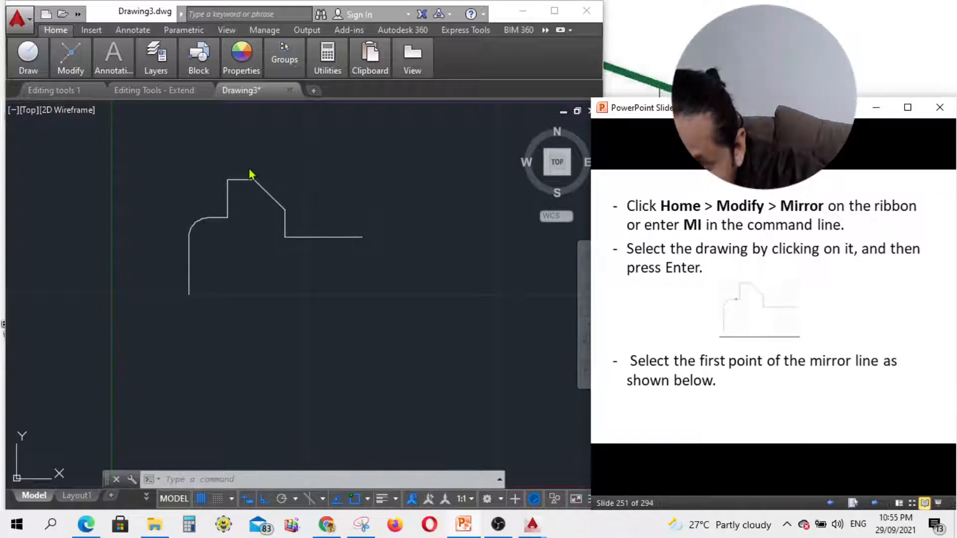
- Start the Mirror command in AutoCAD and select the whole stepped polyline as the object to mirror
{"action": "left_click", "coordinate": [63, 65]}
{"action": "left_click", "coordinate": [69, 66]}
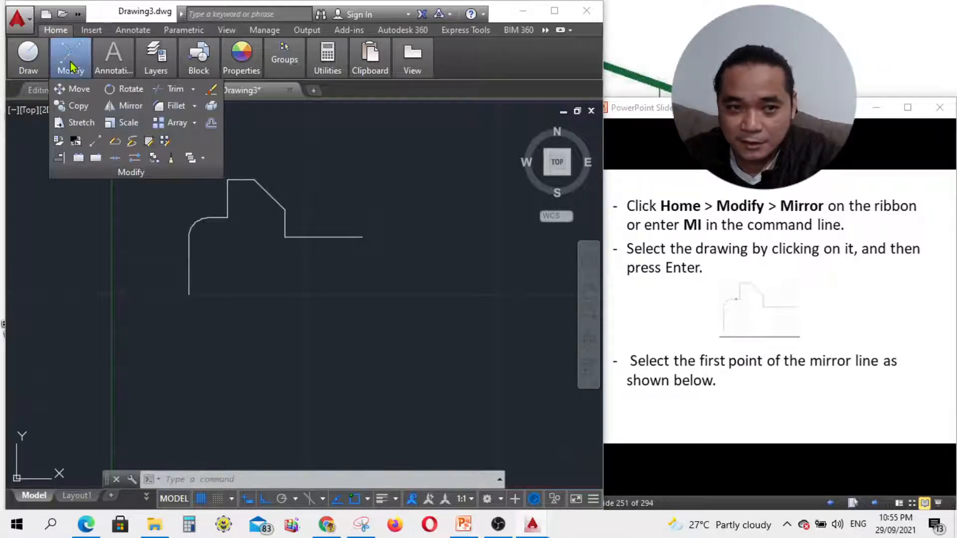
{"action": "left_click", "coordinate": [130, 106]}
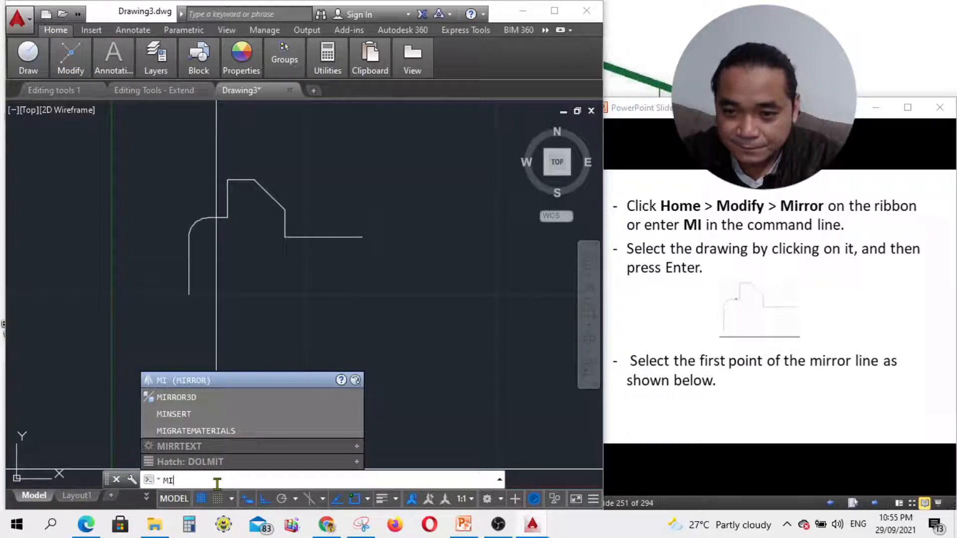
{"action": "key", "text": "Return"}
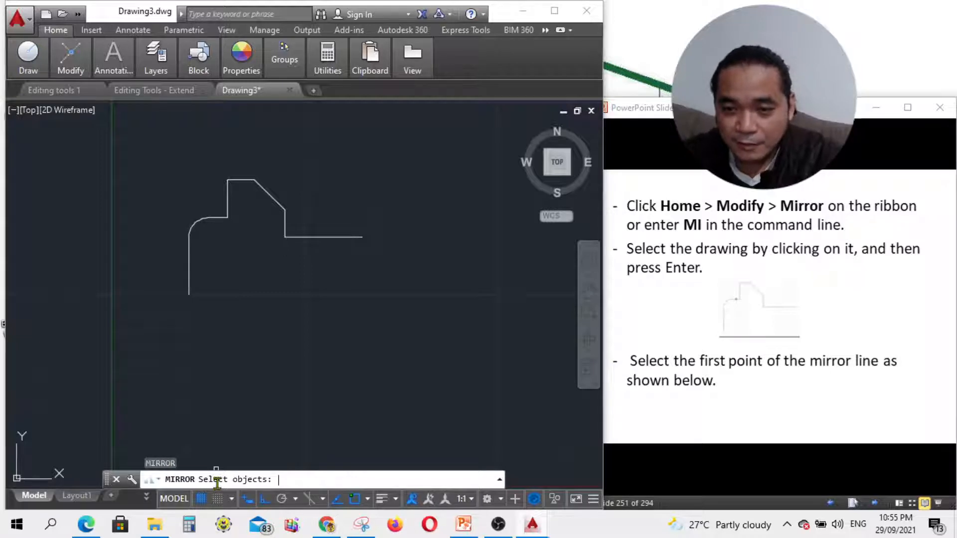
{"action": "left_click", "coordinate": [210, 217]}
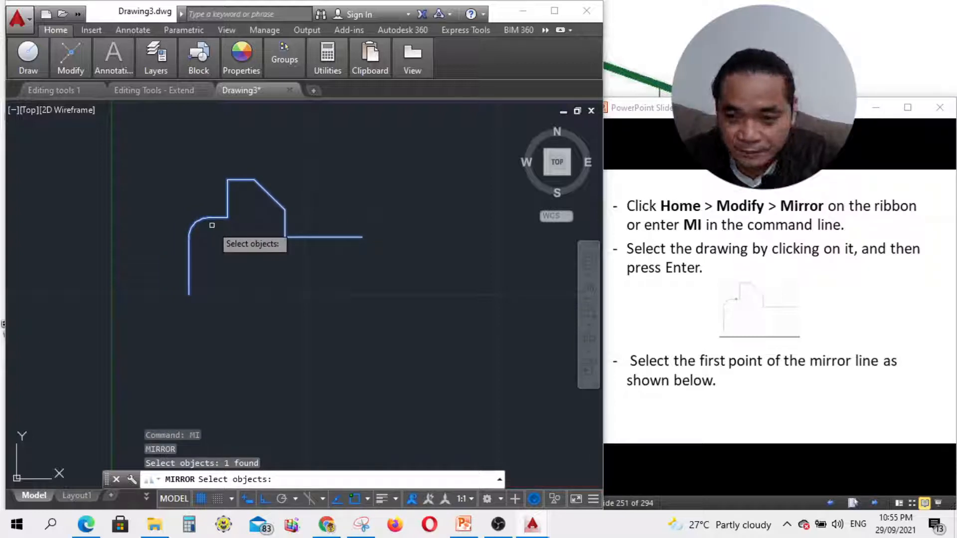
{"action": "key", "text": "Return"}
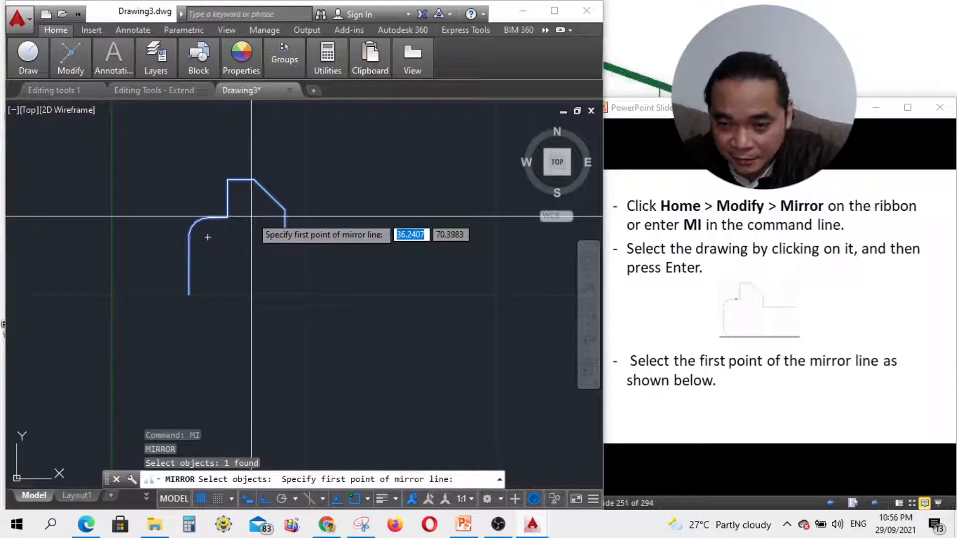
- Advance the PowerPoint slide show to the Ortho Mode instructions, and in AutoCAD define a horizontal mirror line from the left vertical line's lower endpoint
{"action": "left_click", "coordinate": [877, 505]}
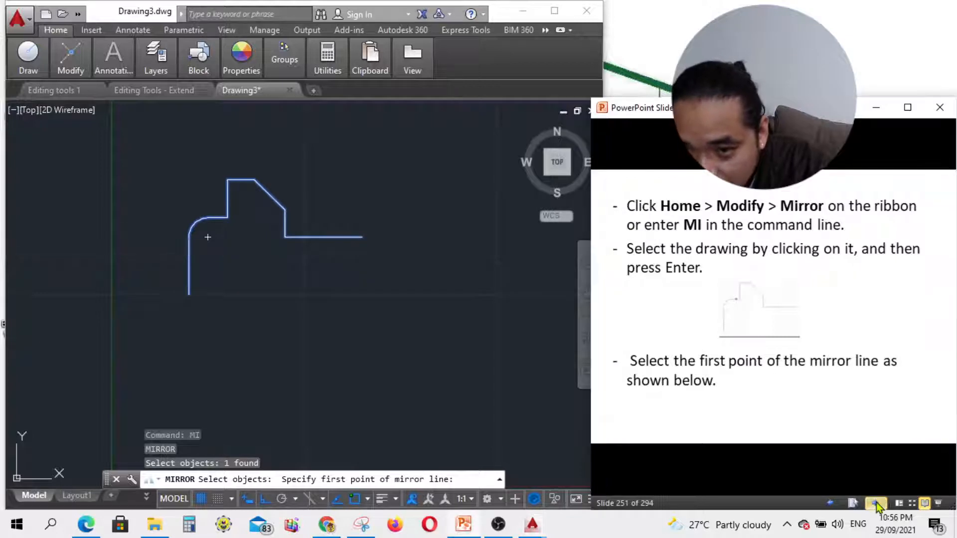
{"action": "key", "text": "Right"}
{"action": "left_click", "coordinate": [175, 291]}
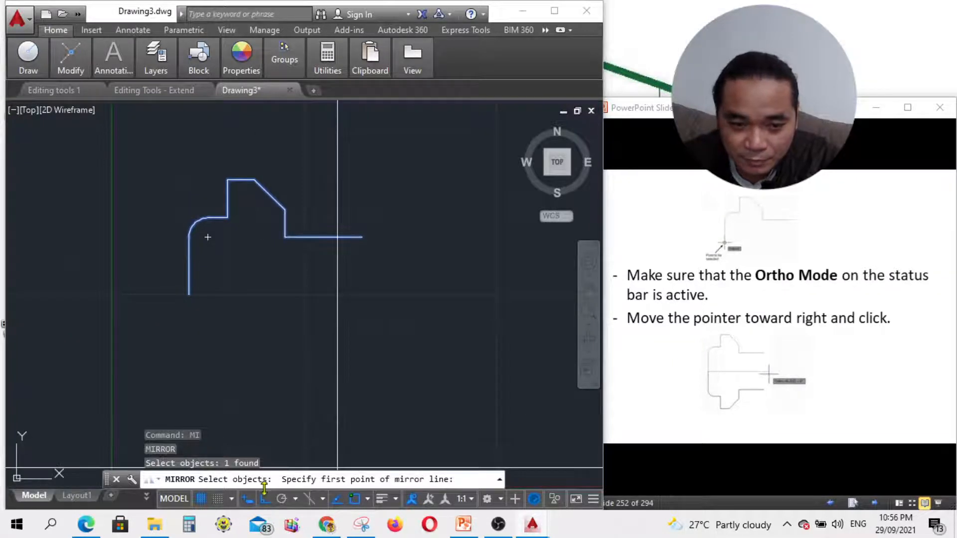
{"action": "left_click", "coordinate": [189, 295]}
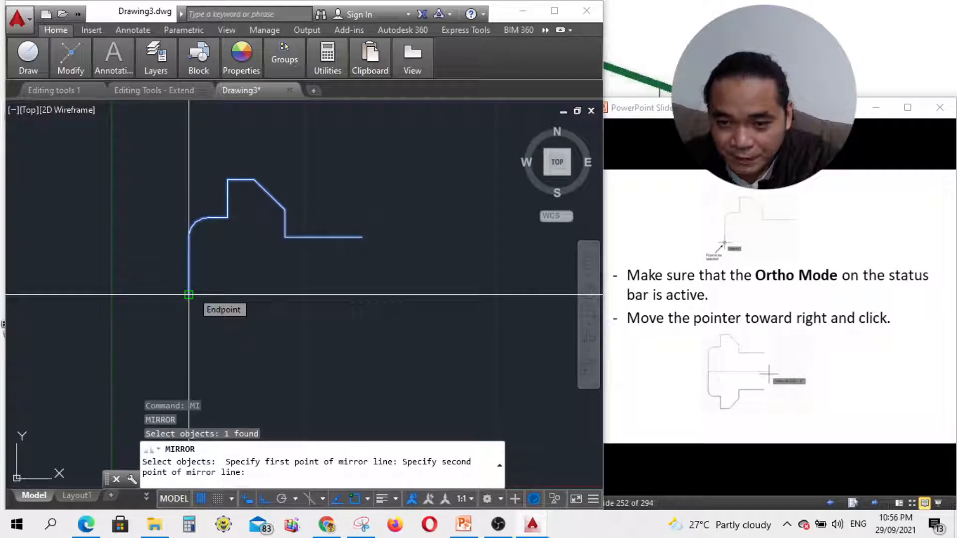
{"action": "left_click", "coordinate": [368, 254]}
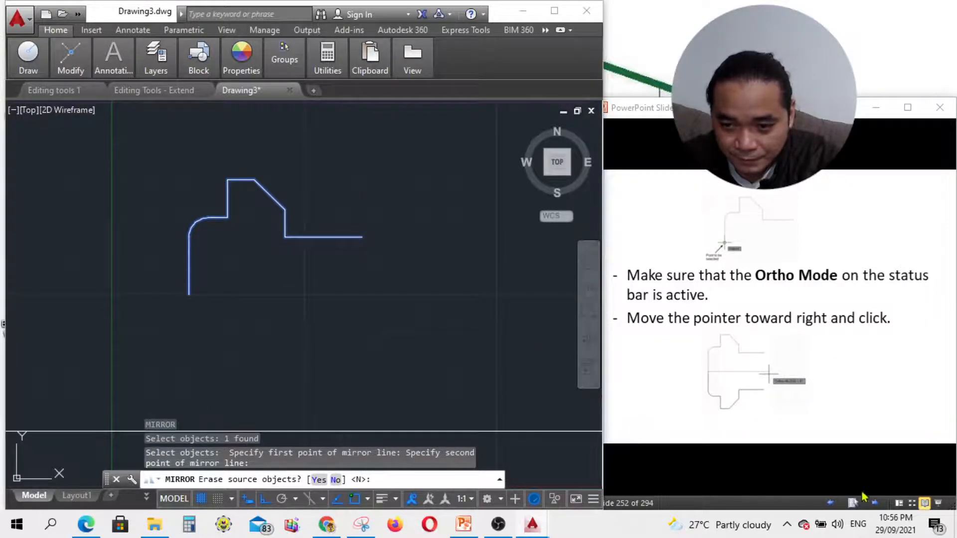
- Advance the PowerPoint slide show to the source objects instructions, and in AutoCAD complete the mirror with the source objects retained
{"action": "left_click", "coordinate": [878, 497]}
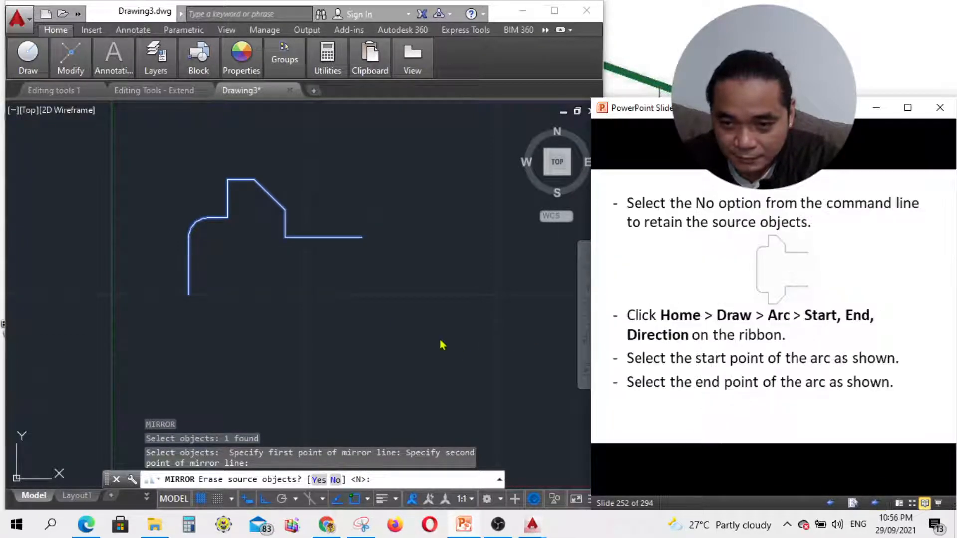
{"action": "left_click", "coordinate": [326, 293]}
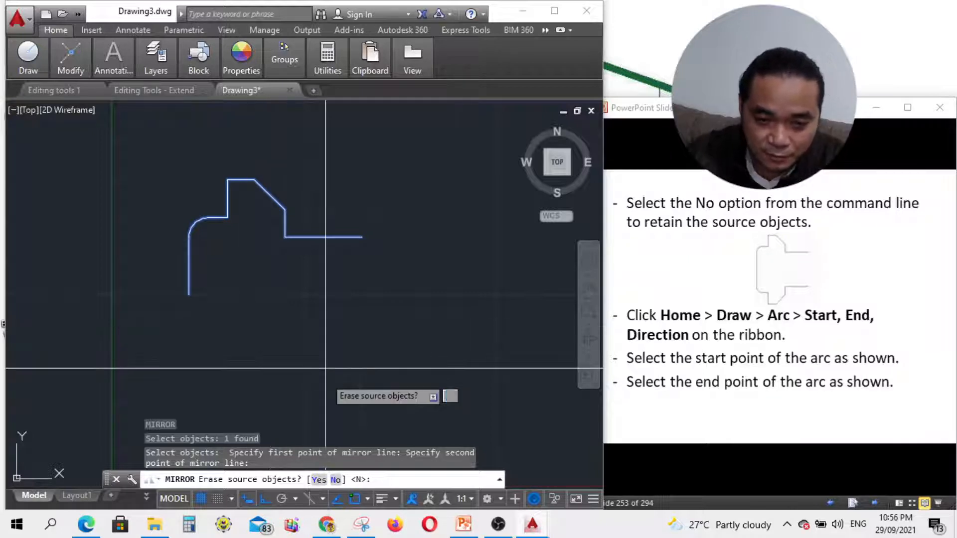
{"action": "left_click", "coordinate": [336, 480]}
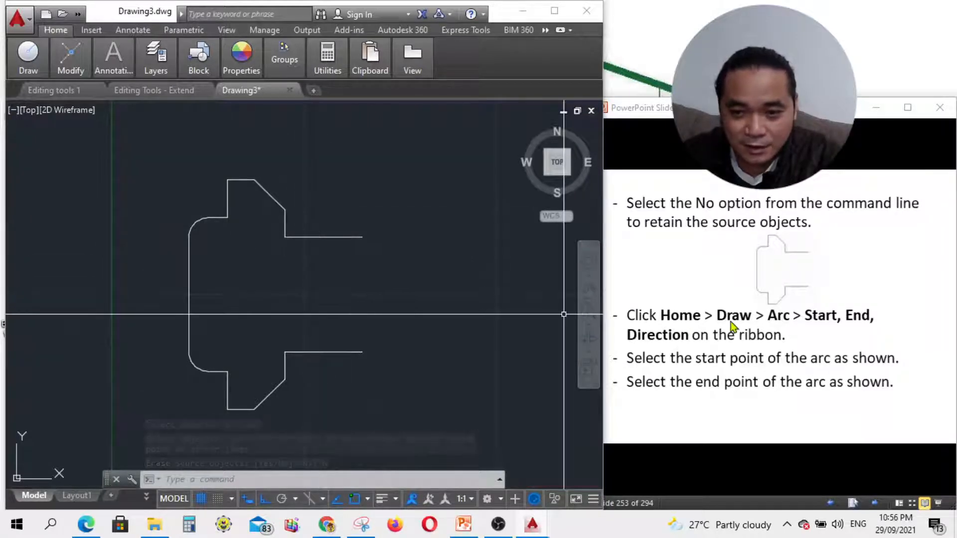
- Advance the PowerPoint slide show to the arc illustration, and in AutoCAD draw a Start, End, Direction arc from the lower to the upper open endpoint, directed right
{"action": "left_click", "coordinate": [72, 52]}
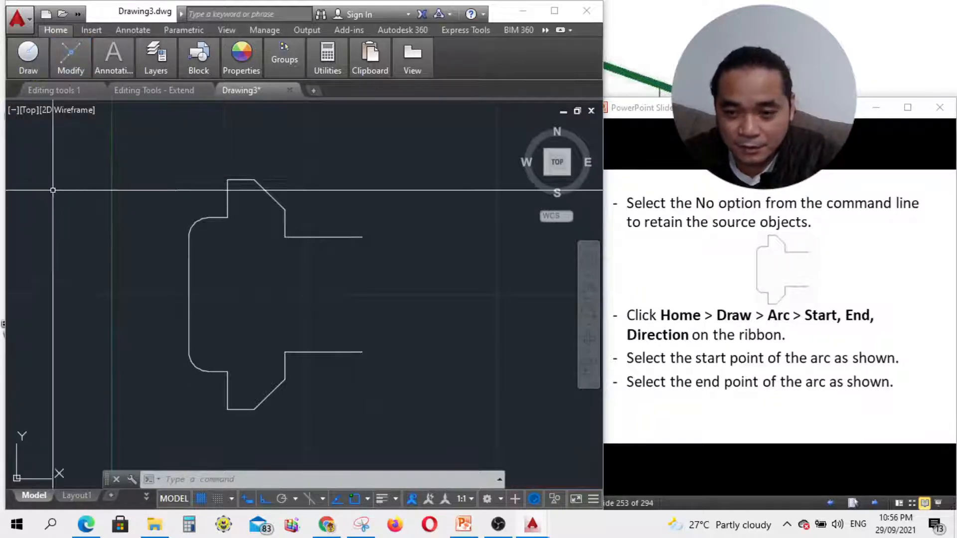
{"action": "left_click", "coordinate": [29, 58]}
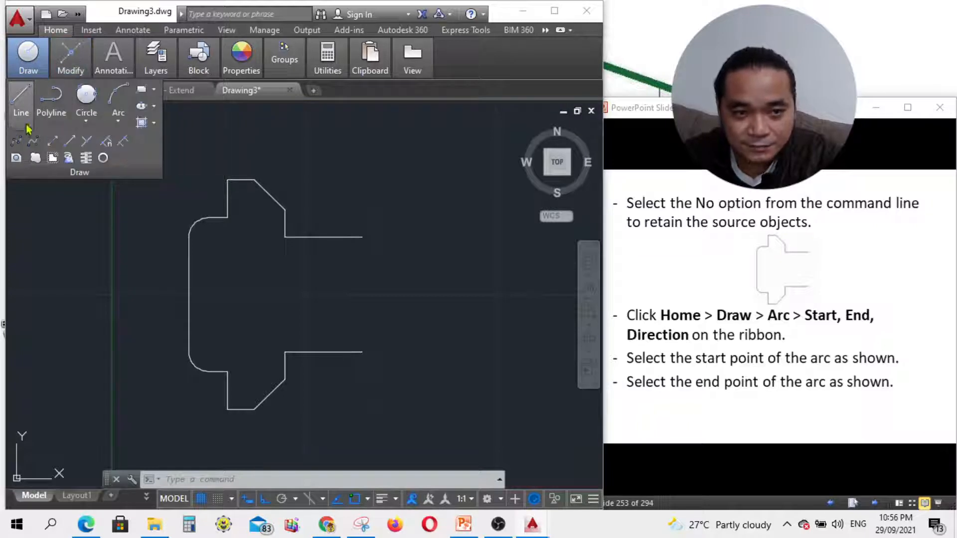
{"action": "left_click", "coordinate": [117, 122]}
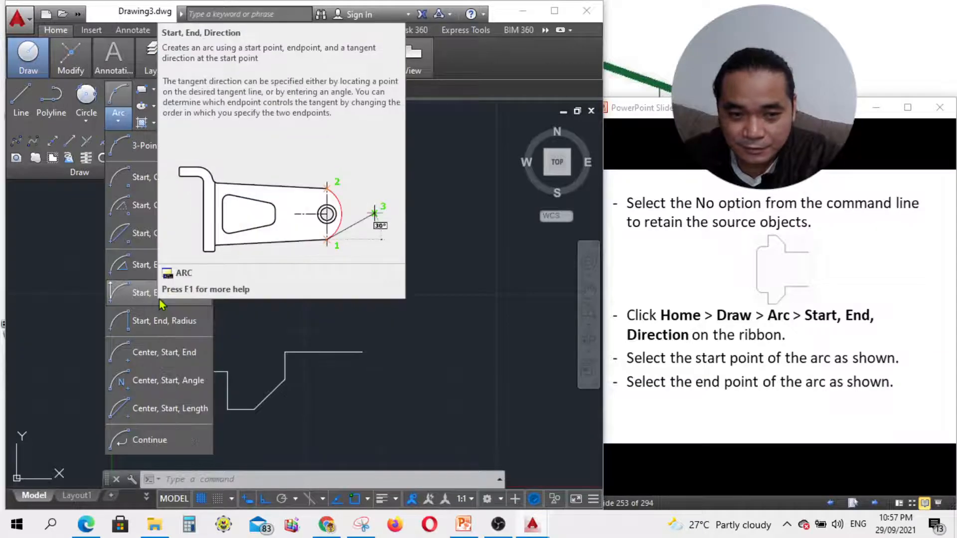
{"action": "left_click", "coordinate": [159, 295]}
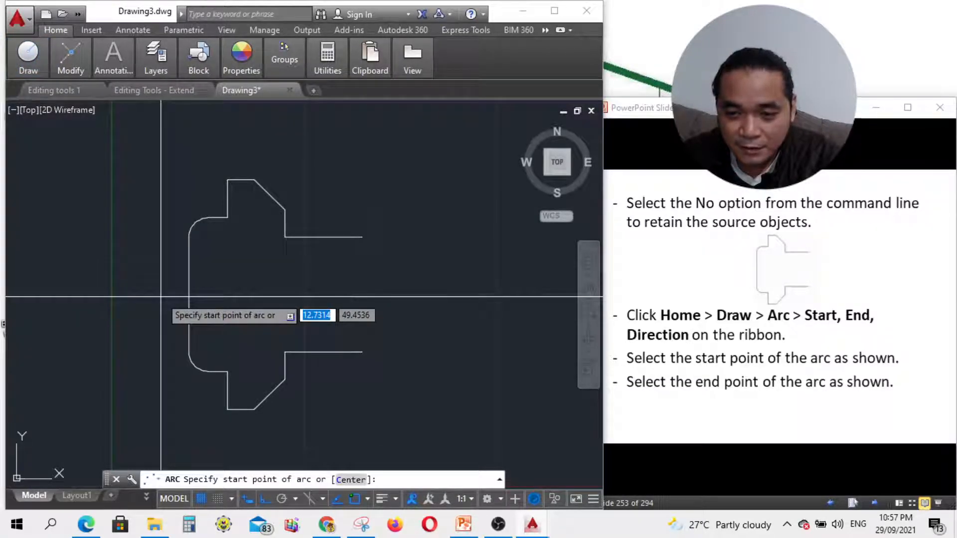
{"action": "left_click", "coordinate": [876, 504]}
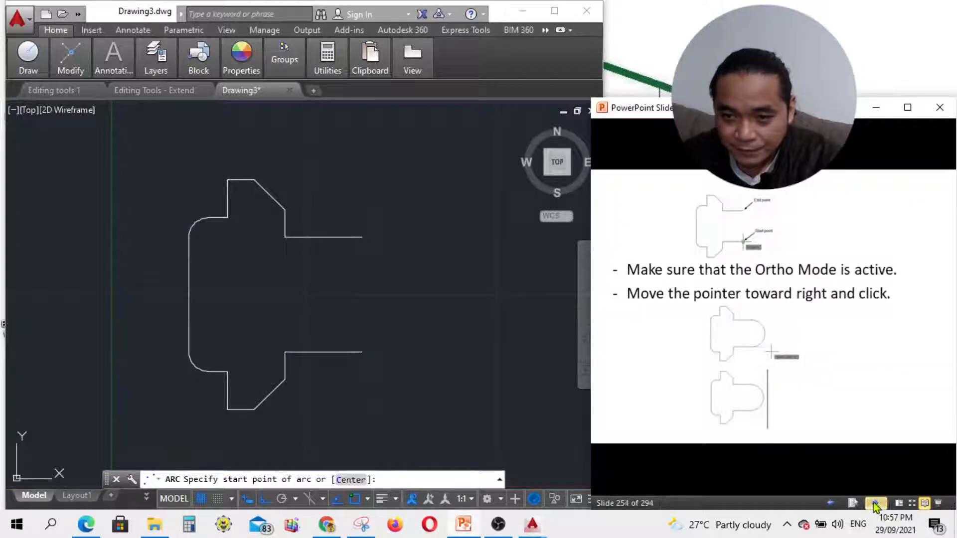
{"action": "left_click", "coordinate": [373, 364]}
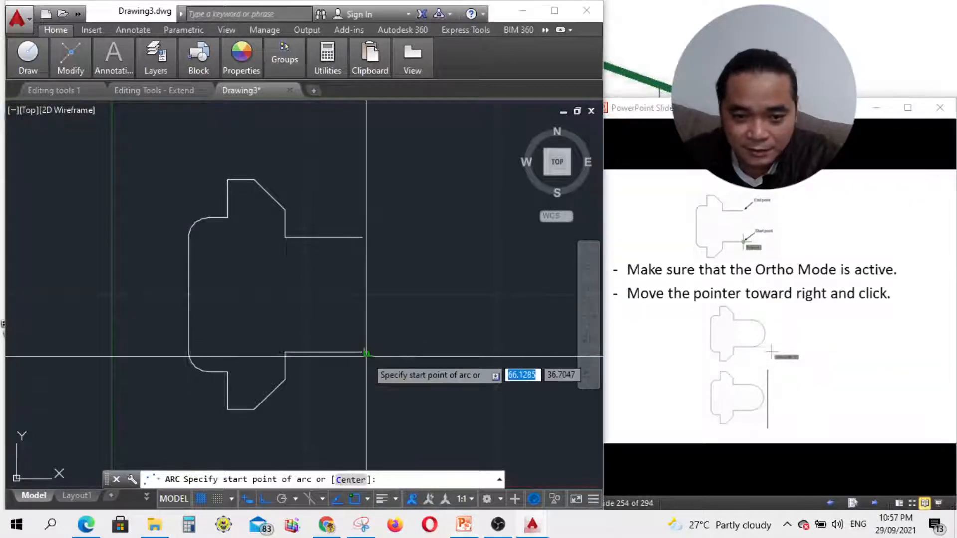
{"action": "left_click", "coordinate": [362, 352]}
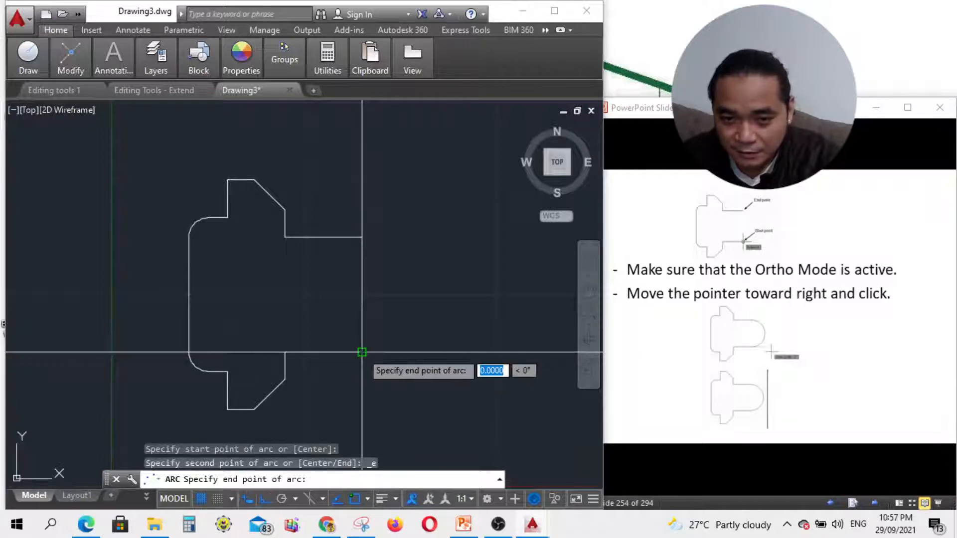
{"action": "left_click", "coordinate": [362, 238]}
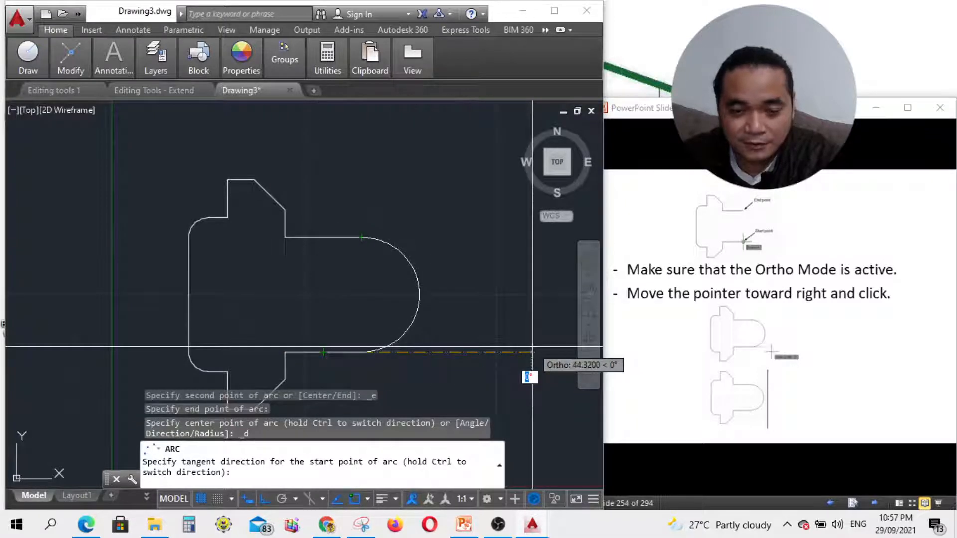
{"action": "left_click", "coordinate": [473, 318]}
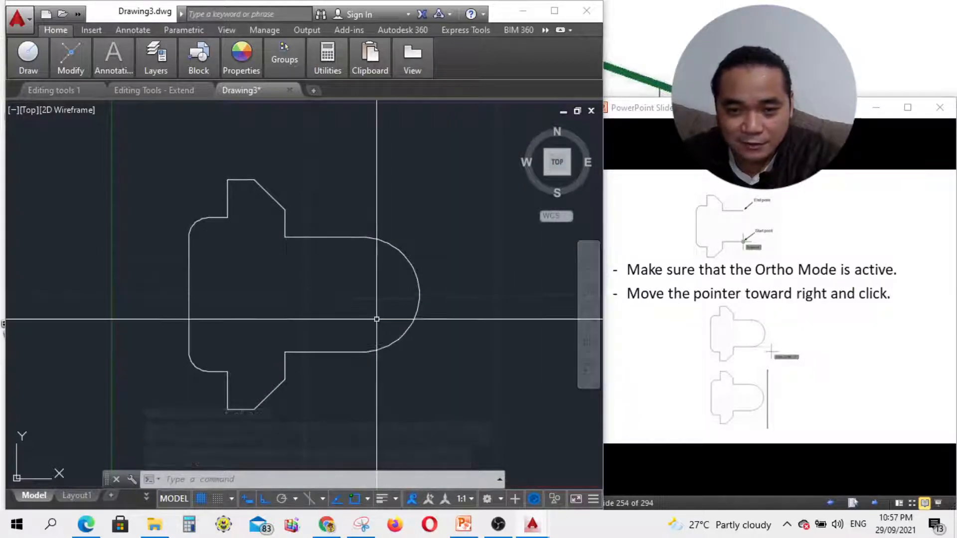
- Examine the closed profile as a whole and around the mirrored half and the end arc
{"action": "scroll", "coordinate": [335, 352], "scroll_direction": "up", "scroll_amount": 2}
{"action": "scroll", "coordinate": [397, 254], "scroll_direction": "down", "scroll_amount": 2}
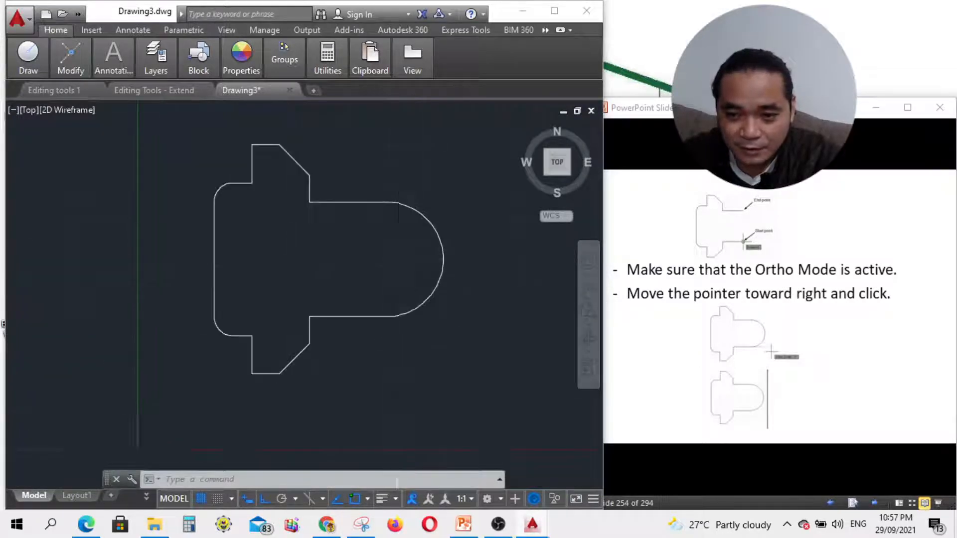
{"action": "scroll", "coordinate": [378, 321], "scroll_direction": "down", "scroll_amount": 2}
{"action": "scroll", "coordinate": [379, 321], "scroll_direction": "up", "scroll_amount": 3}
{"action": "scroll", "coordinate": [384, 322], "scroll_direction": "up", "scroll_amount": 1}
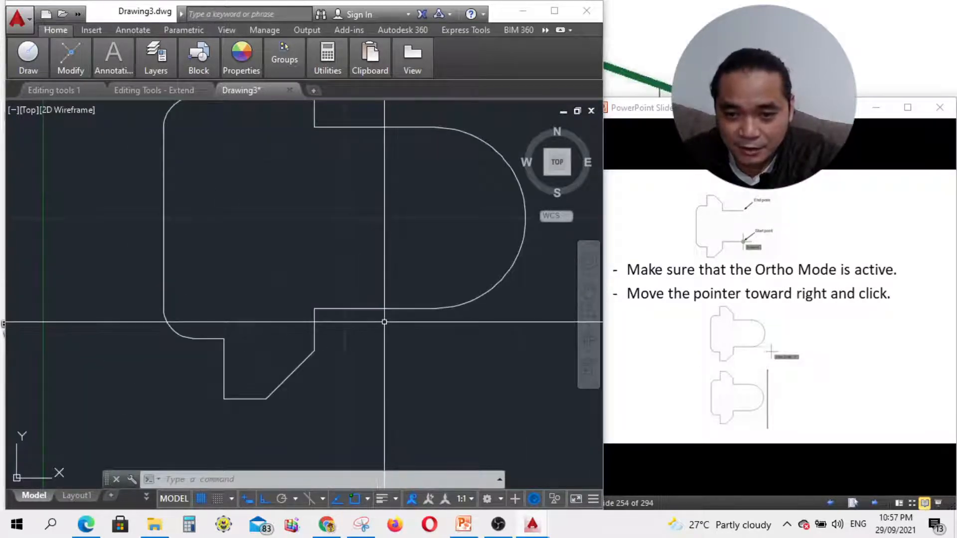
{"action": "scroll", "coordinate": [348, 253], "scroll_direction": "down", "scroll_amount": 2}
{"action": "scroll", "coordinate": [335, 259], "scroll_direction": "up", "scroll_amount": 2}
{"action": "scroll", "coordinate": [337, 291], "scroll_direction": "down", "scroll_amount": 5}
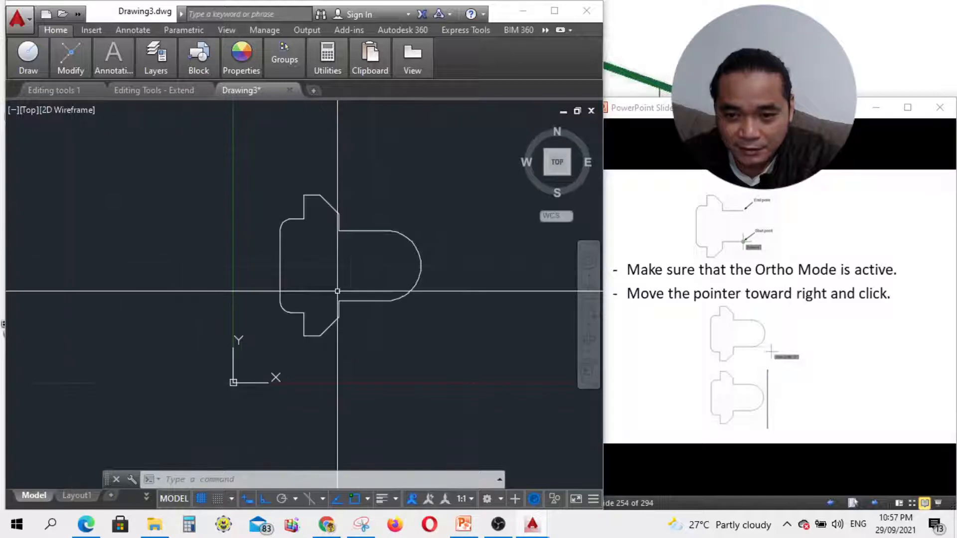
{"action": "scroll", "coordinate": [338, 291], "scroll_direction": "up", "scroll_amount": 4}
{"action": "scroll", "coordinate": [334, 279], "scroll_direction": "down", "scroll_amount": 6}
{"action": "scroll", "coordinate": [728, 324], "scroll_direction": "up", "scroll_amount": 2}
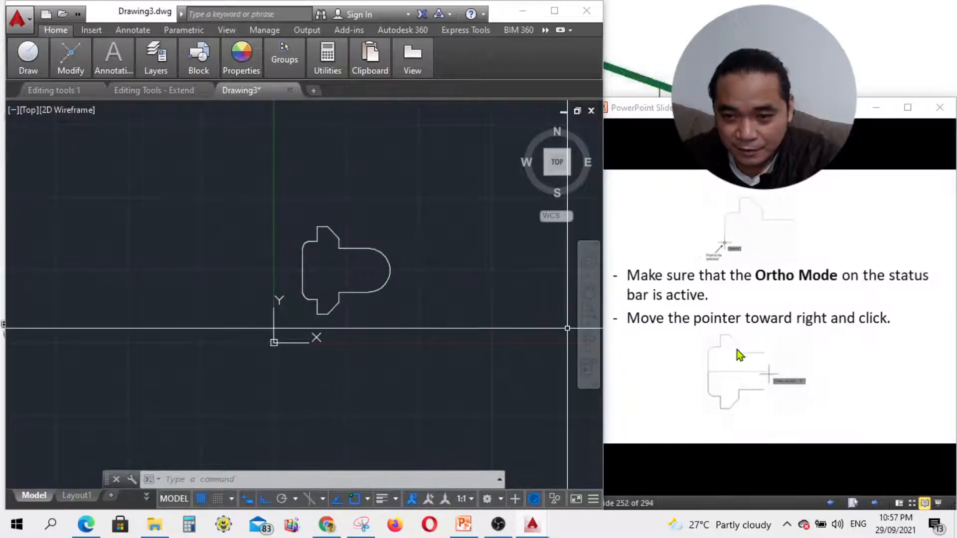
- Review the PowerPoint slides from the Mirror tool introduction through the Explode tool introduction, and return to the arc illustration slide
{"action": "left_click", "coordinate": [831, 504]}
{"action": "left_click", "coordinate": [831, 503]}
{"action": "left_click", "coordinate": [831, 504]}
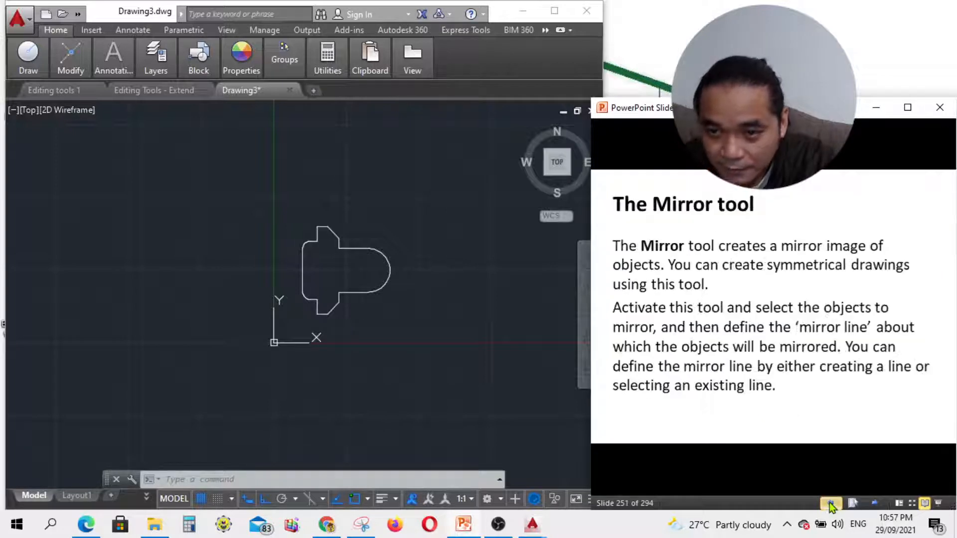
{"action": "left_click", "coordinate": [882, 505]}
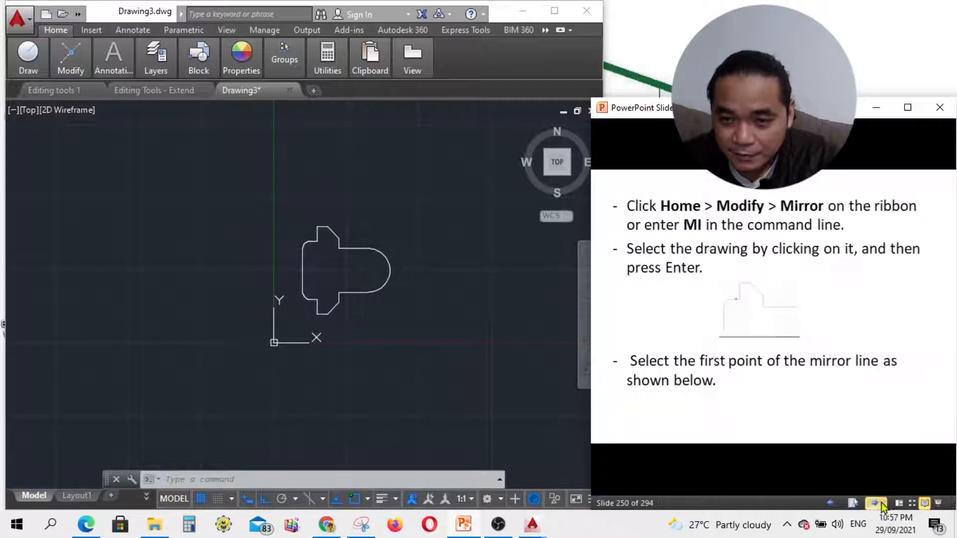
{"action": "left_click", "coordinate": [881, 505]}
{"action": "left_click", "coordinate": [876, 504]}
{"action": "left_click", "coordinate": [877, 503]}
{"action": "left_click", "coordinate": [876, 504]}
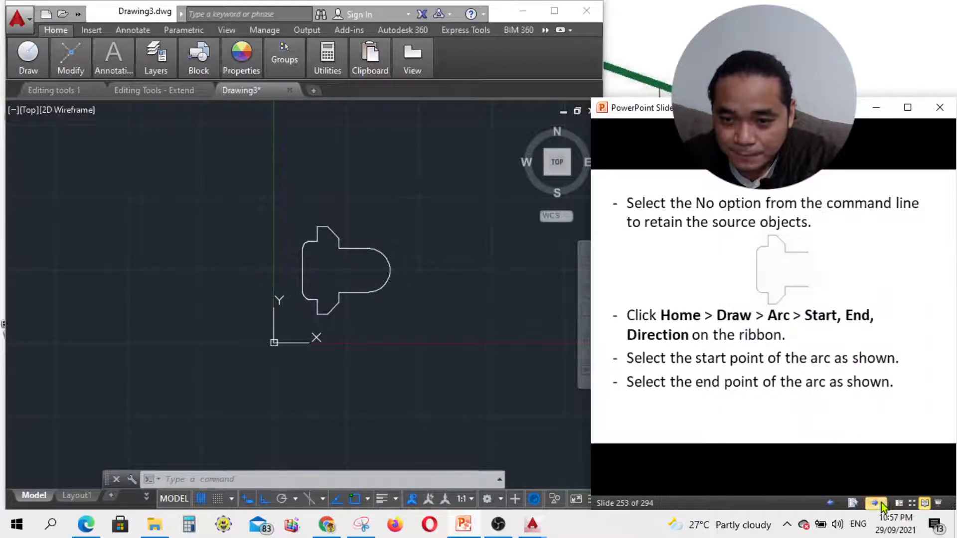
{"action": "left_click", "coordinate": [881, 505]}
{"action": "left_click", "coordinate": [882, 503]}
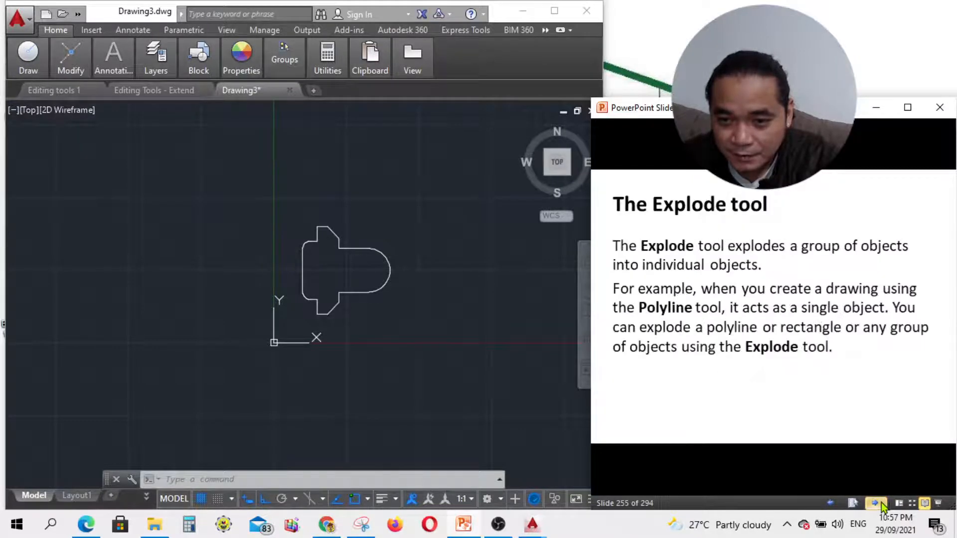
{"action": "left_click", "coordinate": [830, 503]}
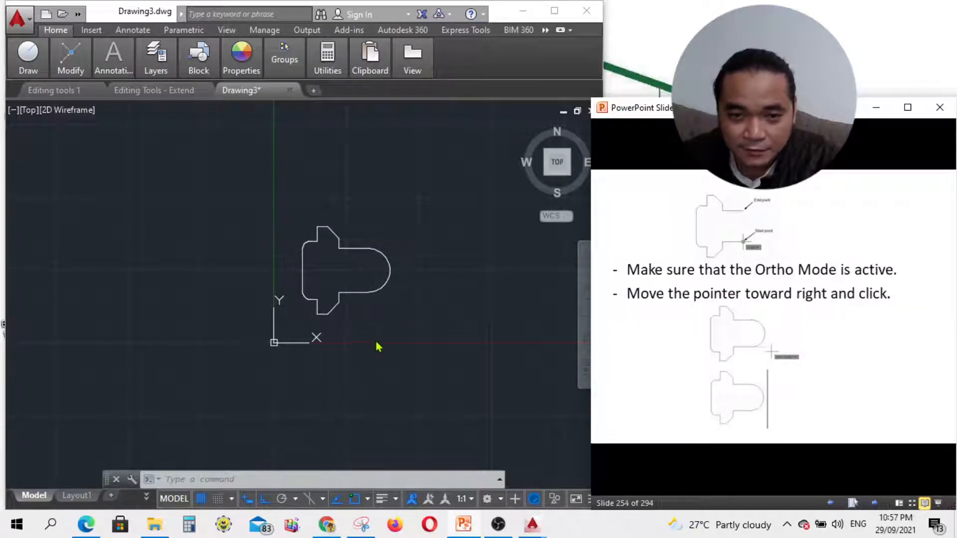
- Inspect the finished profile in AutoCAD, and advance the PowerPoint slide show to the Explode tool introduction
{"action": "left_click", "coordinate": [376, 346]}
{"action": "scroll", "coordinate": [320, 305], "scroll_direction": "up", "scroll_amount": 4}
{"action": "scroll", "coordinate": [316, 362], "scroll_direction": "down", "scroll_amount": 2}
{"action": "scroll", "coordinate": [304, 289], "scroll_direction": "up", "scroll_amount": 2}
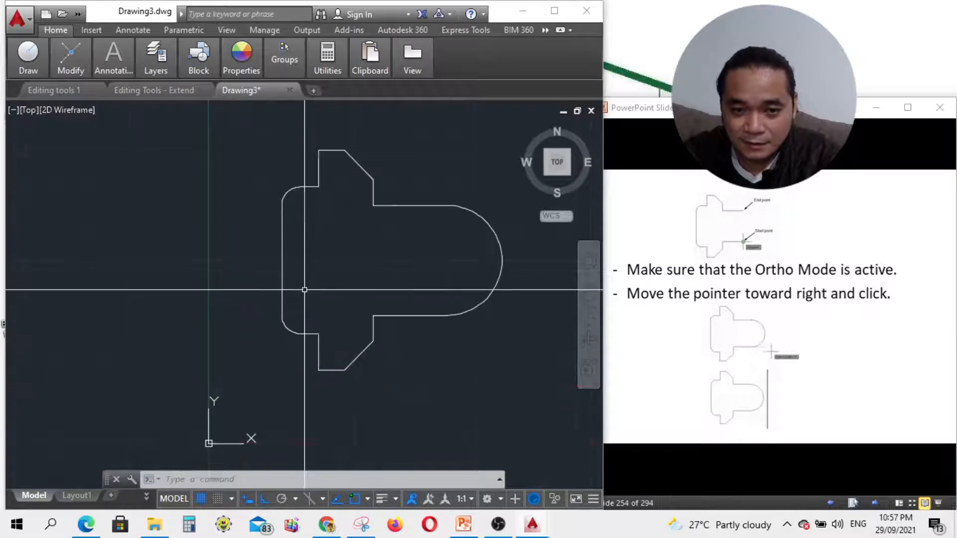
{"action": "left_click", "coordinate": [876, 503]}
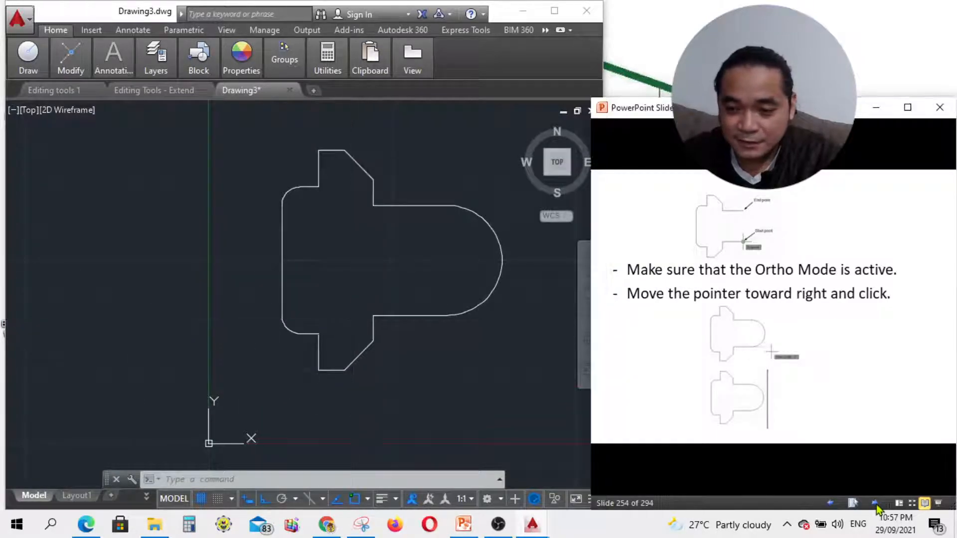
{"action": "left_click", "coordinate": [876, 504]}
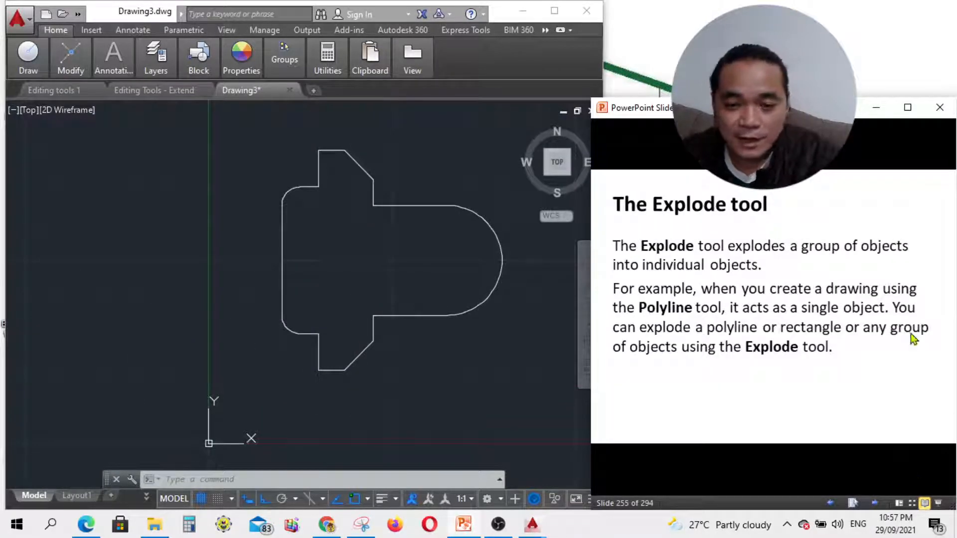
{"action": "left_click", "coordinate": [501, 527]}
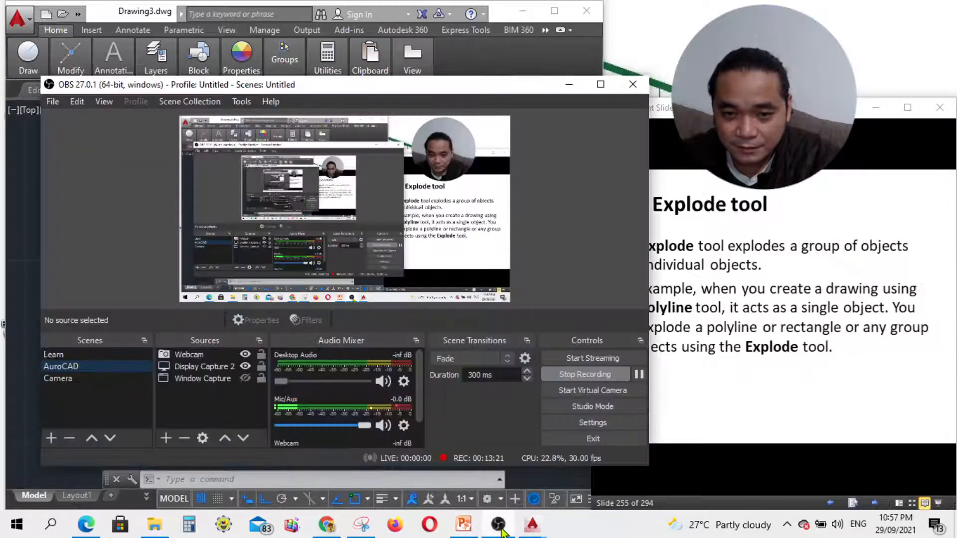
{"action": "left_click", "coordinate": [500, 528]}
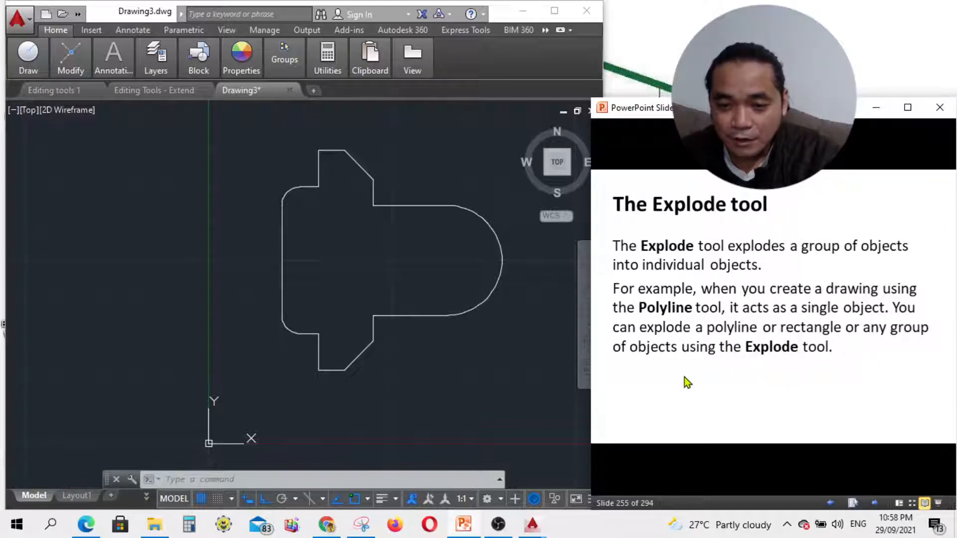
- Advance the PowerPoint slide show to the Explode instructions, and select the upper polyline in AutoCAD to check that it is one object
{"action": "left_click", "coordinate": [914, 432]}
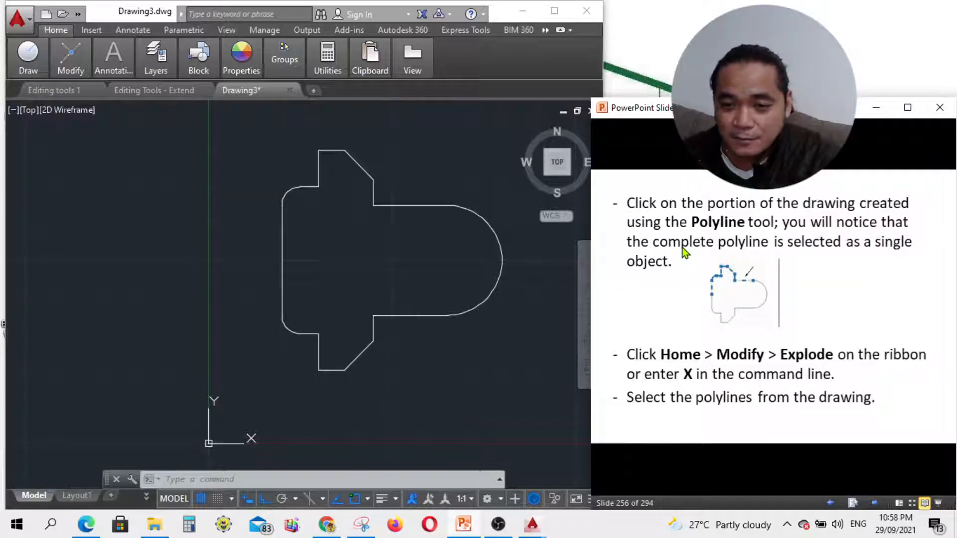
{"action": "left_click", "coordinate": [529, 286]}
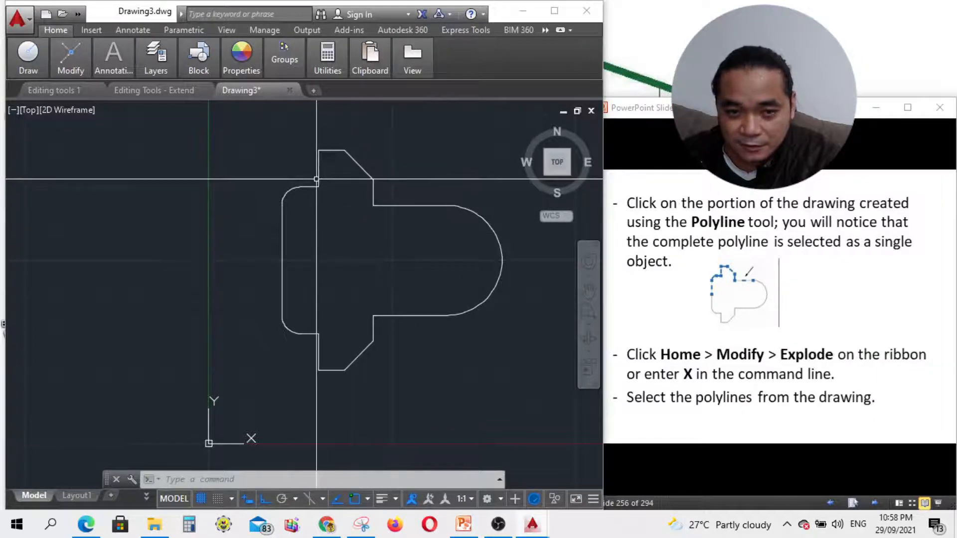
{"action": "left_click", "coordinate": [282, 247]}
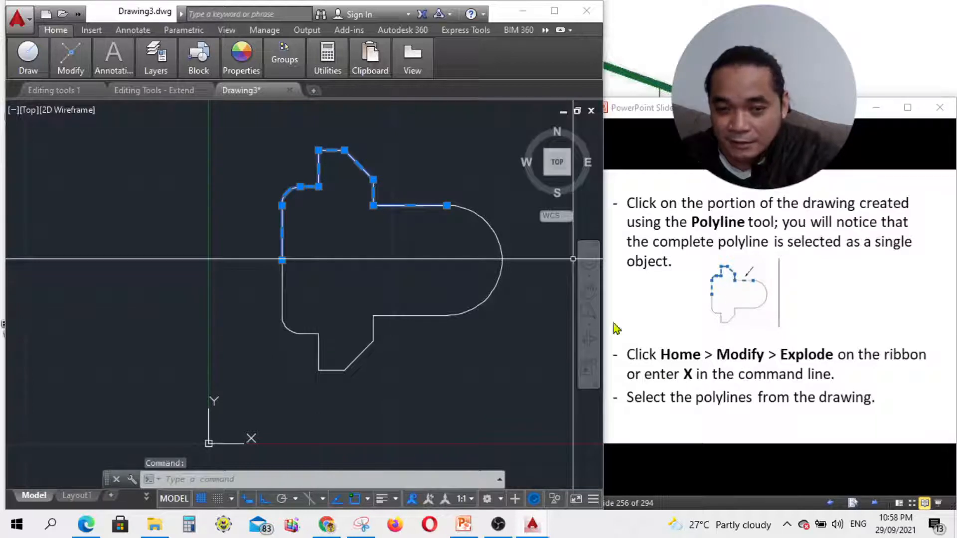
- Read the description of the Explode tool among the modify commands, and clear the polyline selection
{"action": "left_click", "coordinate": [69, 58]}
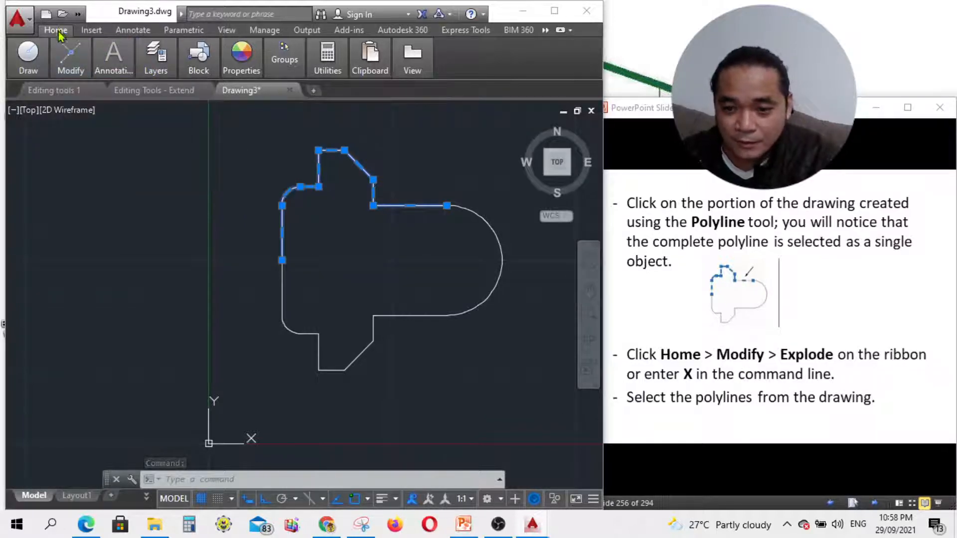
{"action": "mouse_move", "coordinate": [70, 61]}
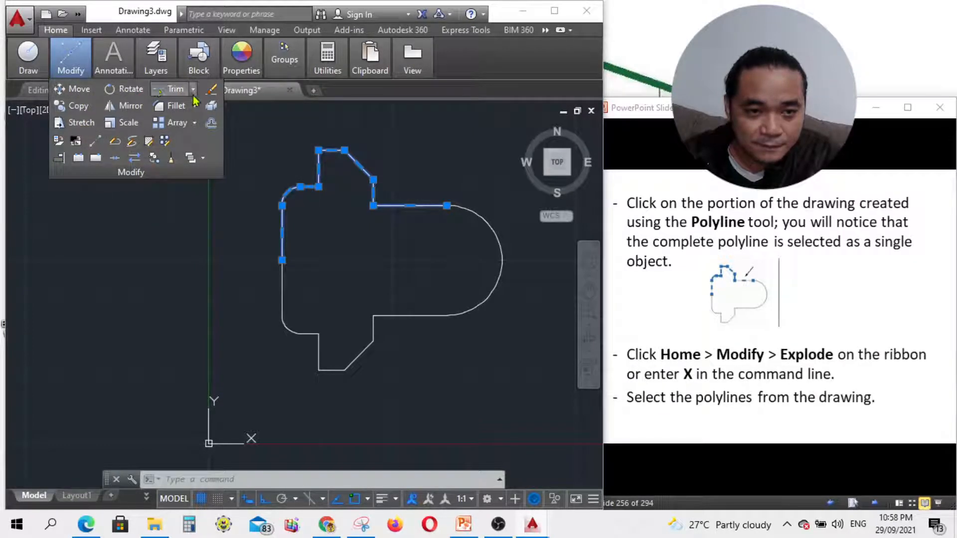
{"action": "left_click", "coordinate": [198, 124]}
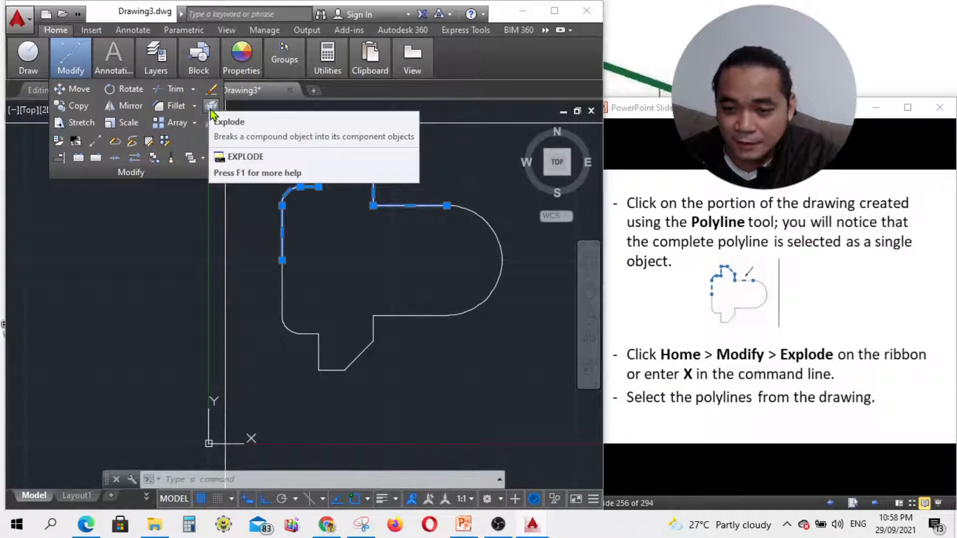
{"action": "key", "text": "Escape"}
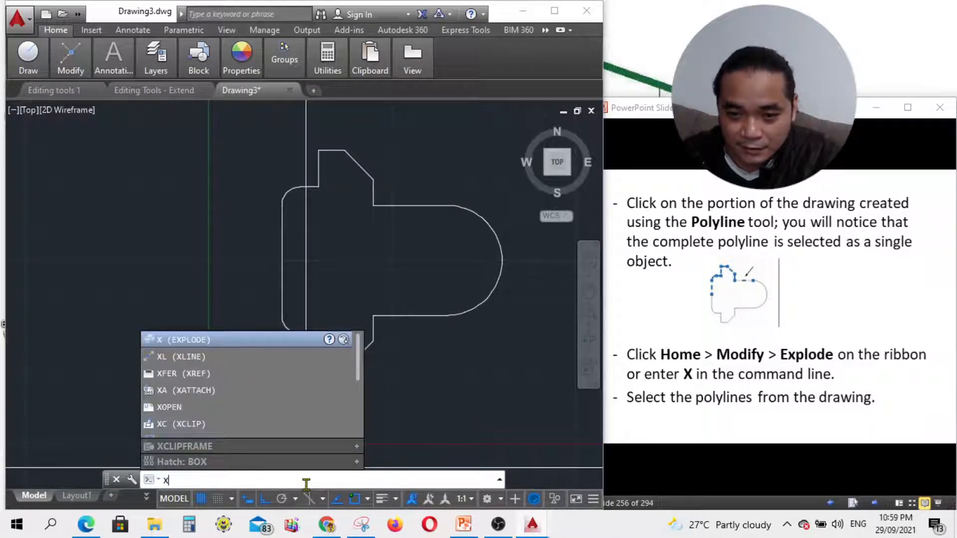
- Explode the profile's upper polyline into individual objects, advancing the PowerPoint slide show to the exploded polyline illustration
{"action": "key", "text": "Return"}
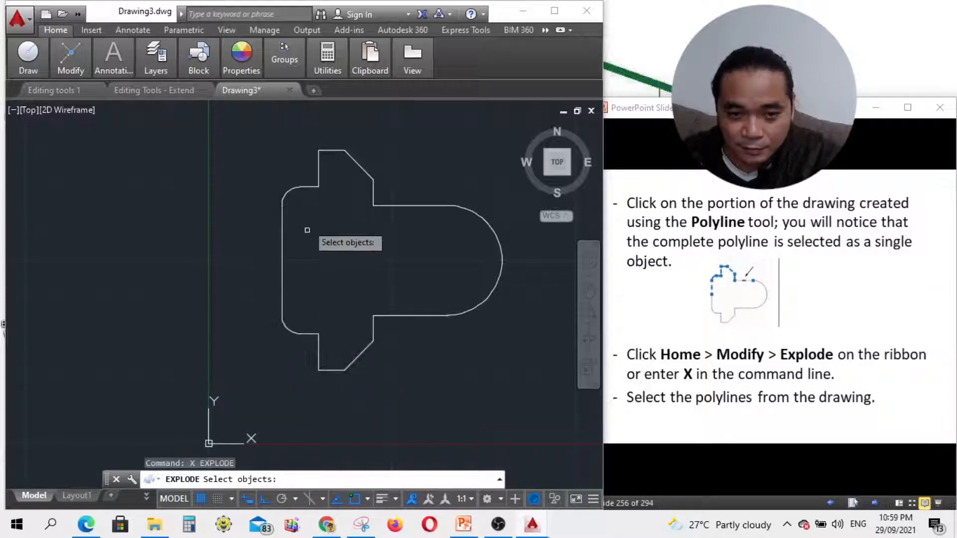
{"action": "left_click", "coordinate": [881, 473]}
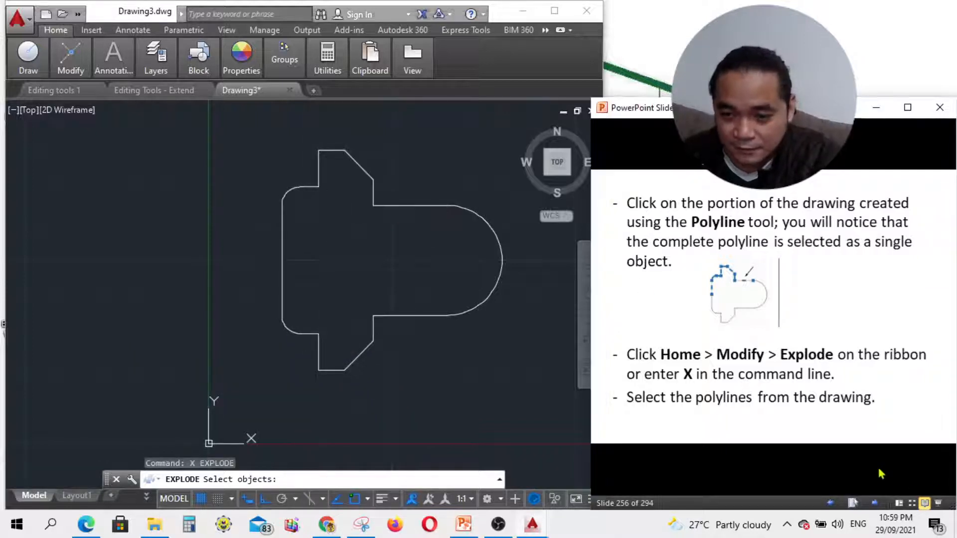
{"action": "left_click", "coordinate": [875, 503]}
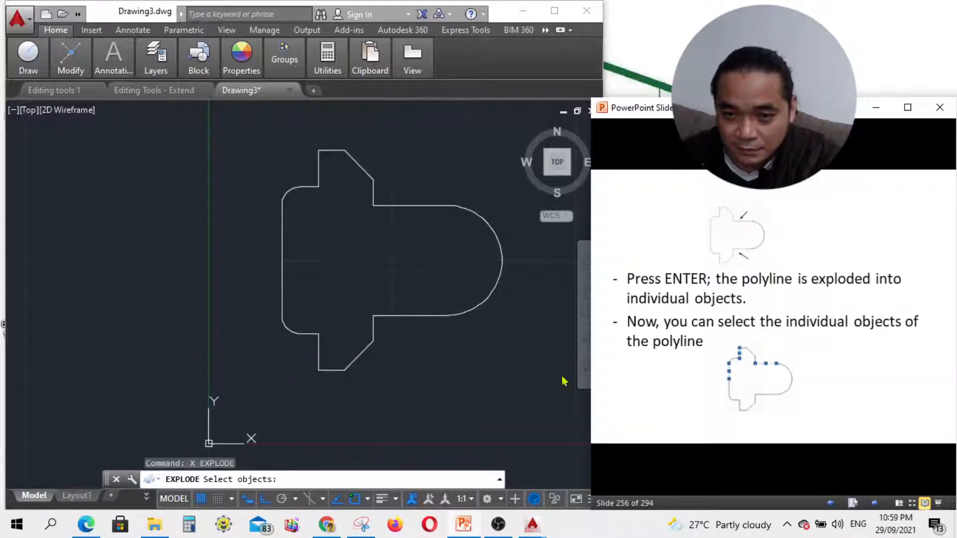
{"action": "left_click", "coordinate": [274, 187]}
{"action": "left_click", "coordinate": [298, 187]}
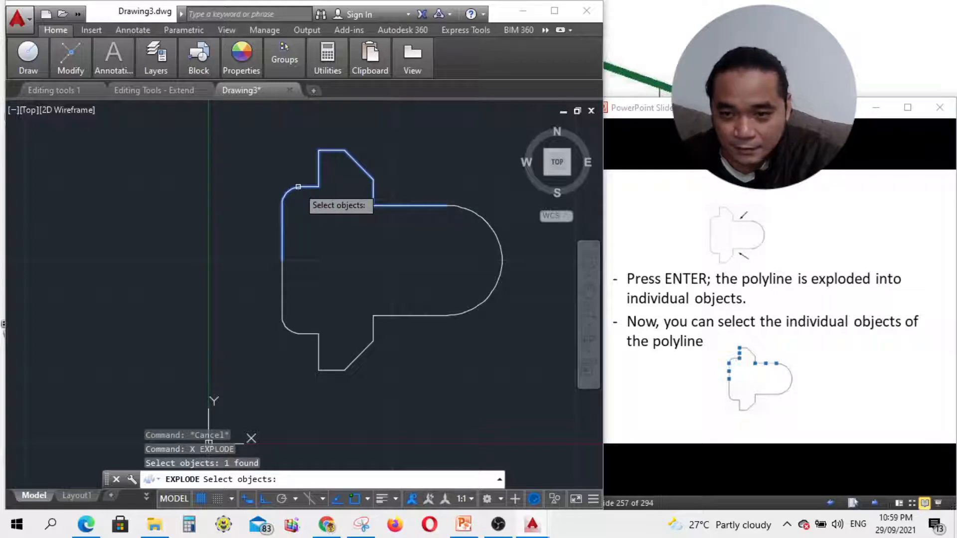
{"action": "key", "text": "Return"}
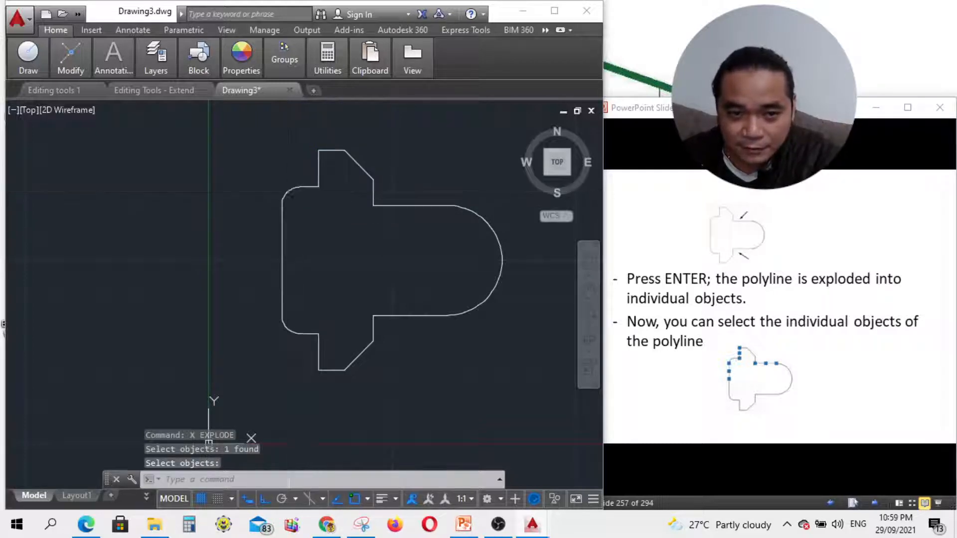
- Check the exploded upper half by selecting its corner arc, vertical edges and top edge one at a time, clearing each selection
{"action": "left_click", "coordinate": [282, 205]}
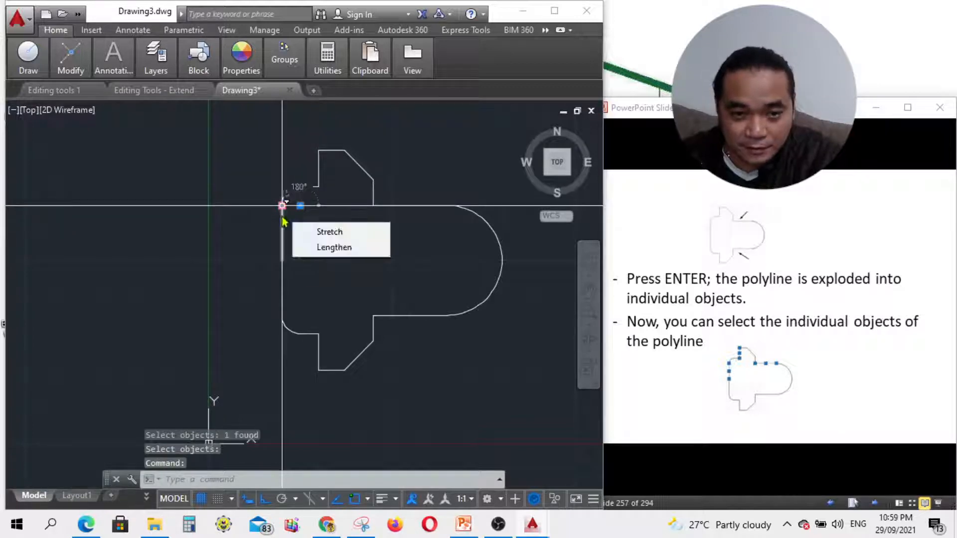
{"action": "key", "text": "Escape"}
{"action": "left_click", "coordinate": [317, 176]}
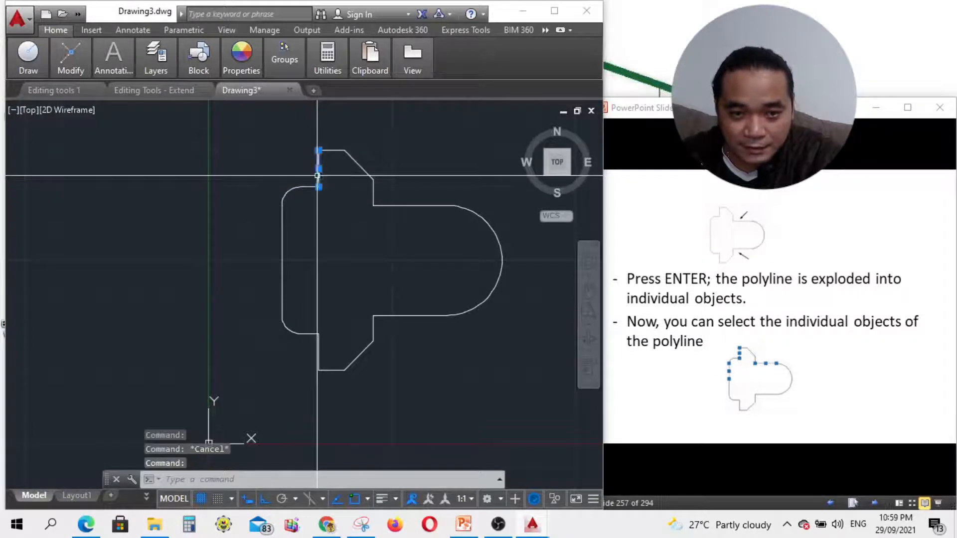
{"action": "key", "text": "Escape"}
{"action": "left_click", "coordinate": [327, 147]}
{"action": "key", "text": "Escape"}
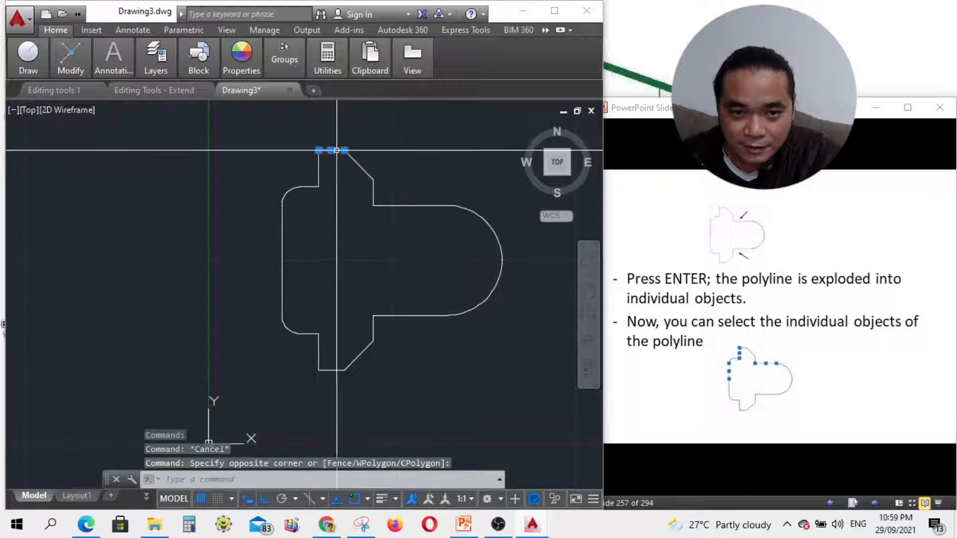
{"action": "left_click", "coordinate": [373, 187]}
{"action": "key", "text": "Escape"}
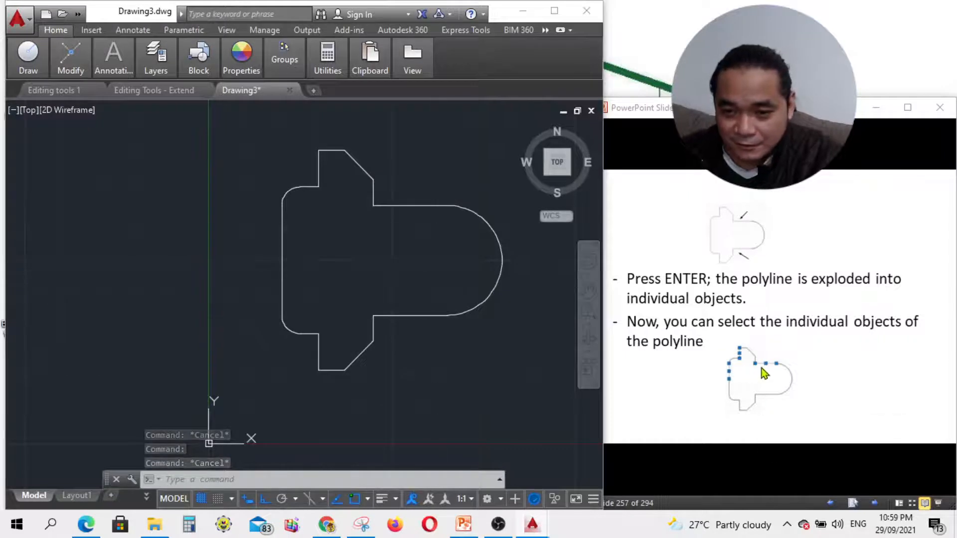
- Check the exploded segments around the upper step with a crossing selection, and clear it
{"action": "left_click", "coordinate": [349, 216]}
{"action": "left_click", "coordinate": [295, 145]}
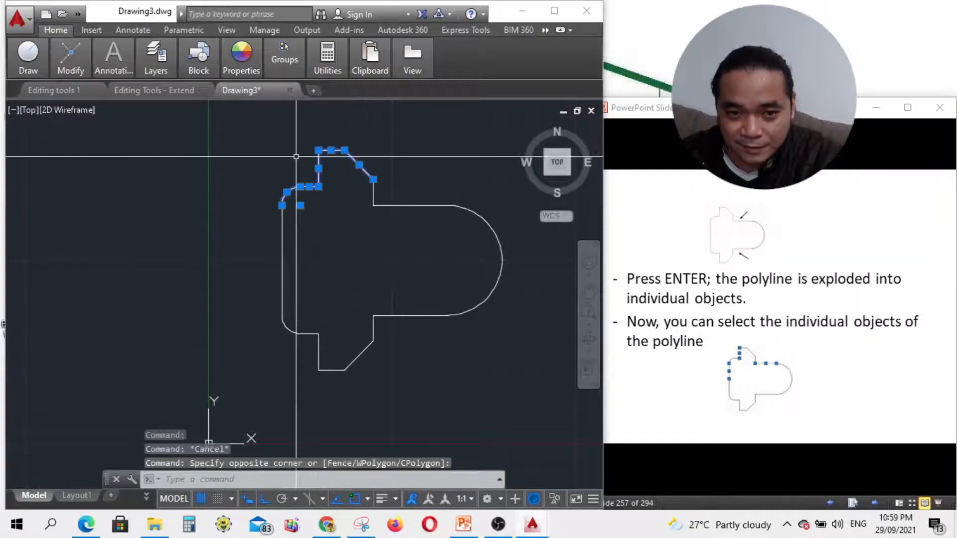
{"action": "key", "text": "Escape"}
{"action": "left_click", "coordinate": [334, 149]}
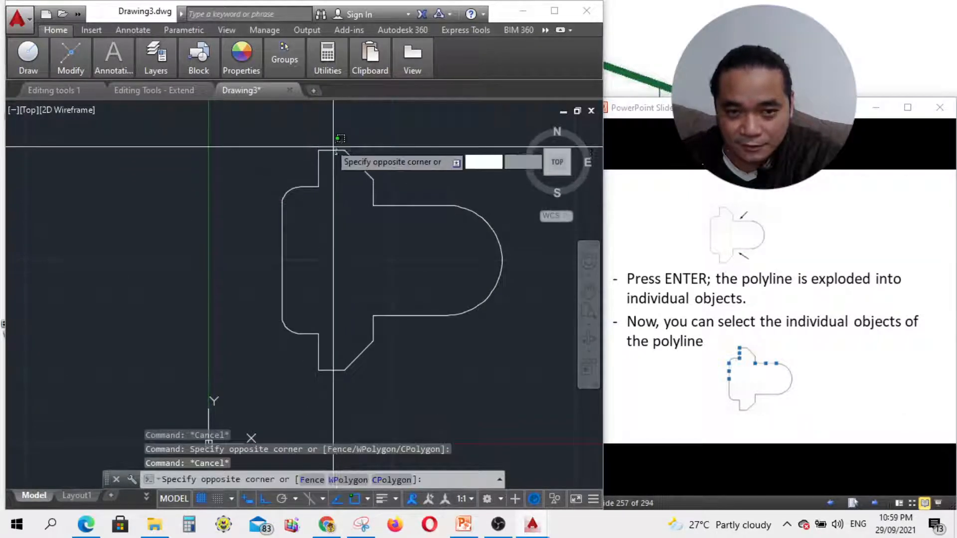
{"action": "left_click", "coordinate": [334, 147]}
{"action": "key", "text": "Escape"}
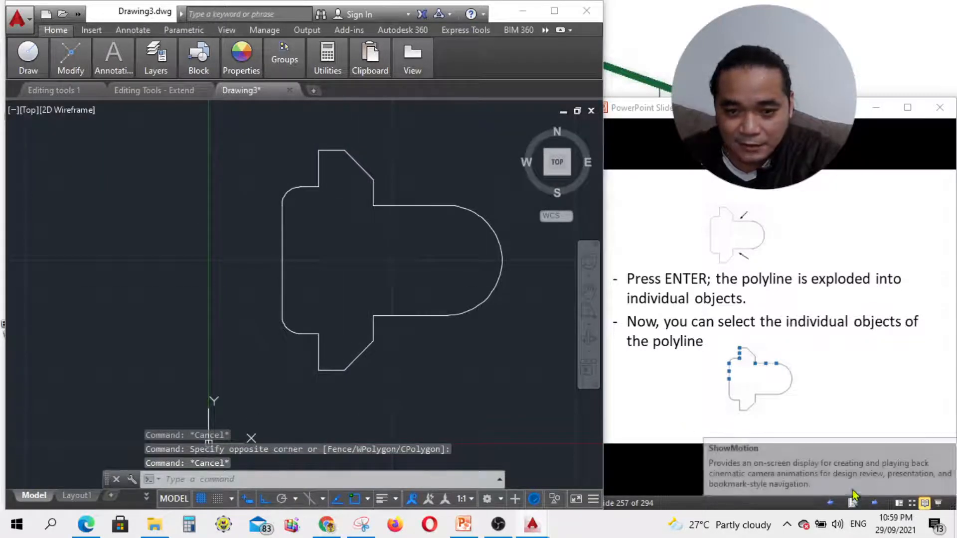
- Advance the PowerPoint slide show past the Stretch tool introduction to the Stretch instructions
{"action": "left_click", "coordinate": [876, 505]}
{"action": "left_click", "coordinate": [876, 504]}
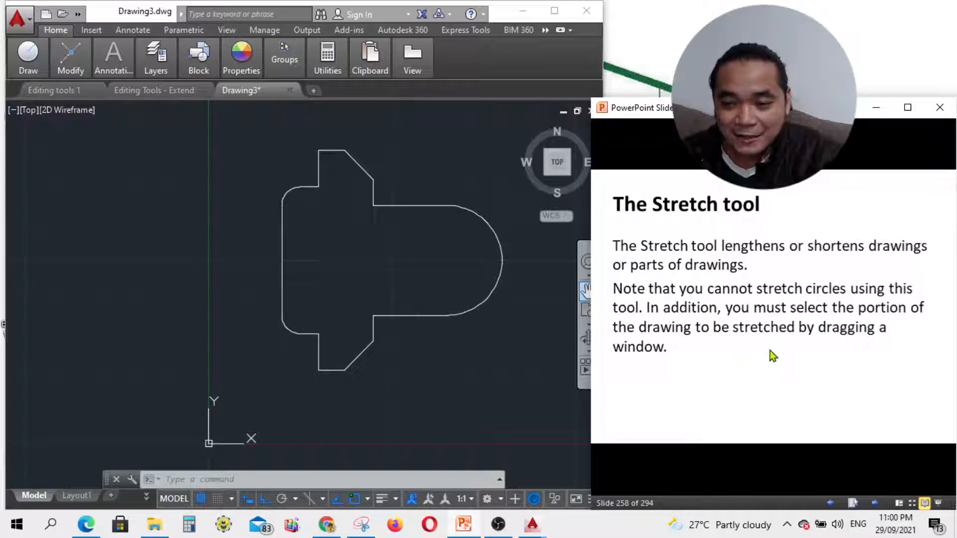
{"action": "left_click", "coordinate": [882, 467]}
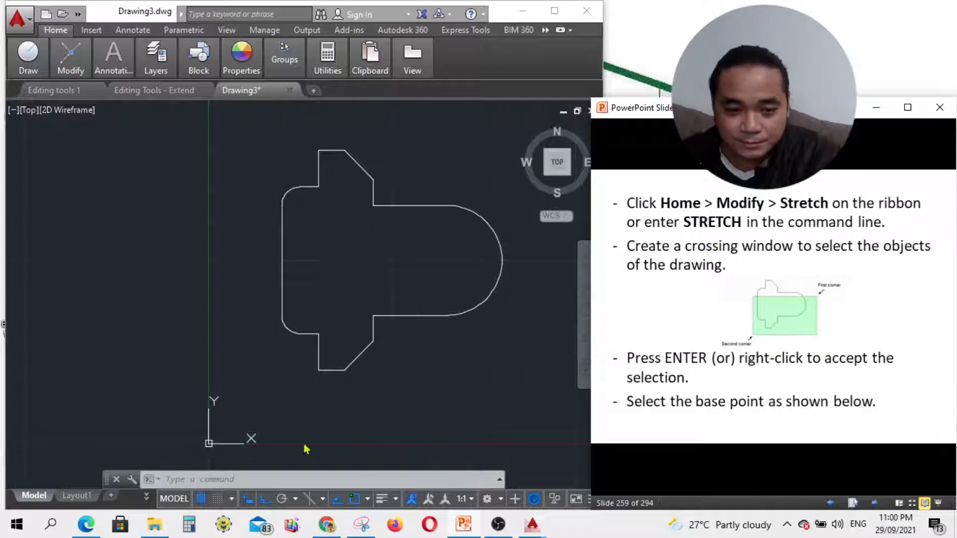
- Read the description of the Stretch tool among AutoCAD's modify commands without starting it
{"action": "left_click", "coordinate": [70, 61]}
{"action": "left_click", "coordinate": [74, 66]}
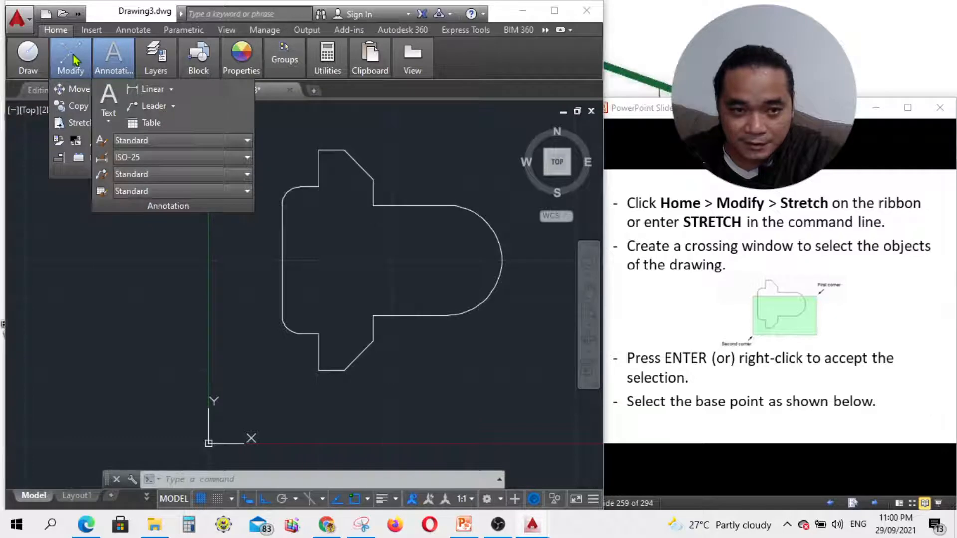
{"action": "mouse_move", "coordinate": [72, 75]}
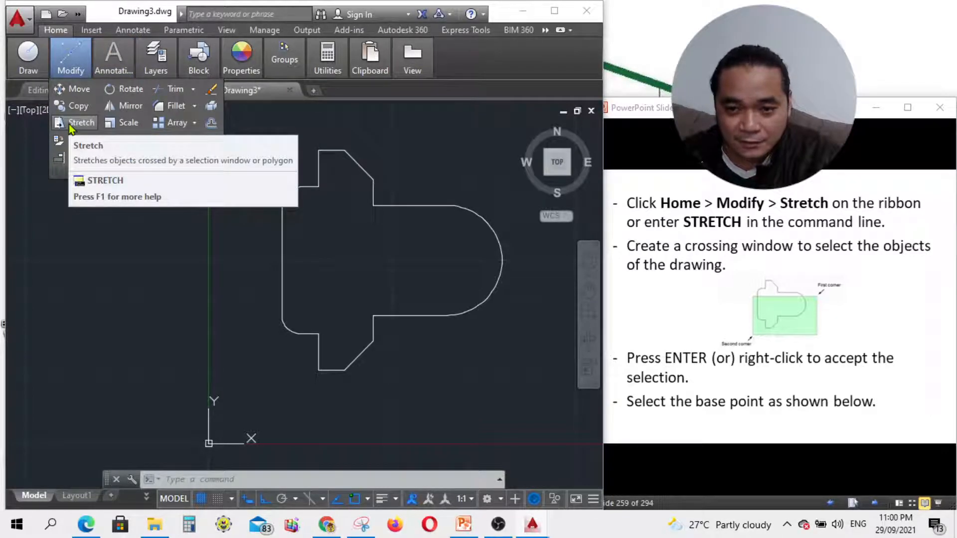
{"action": "key", "text": "Escape"}
{"action": "key", "text": "Escape"}
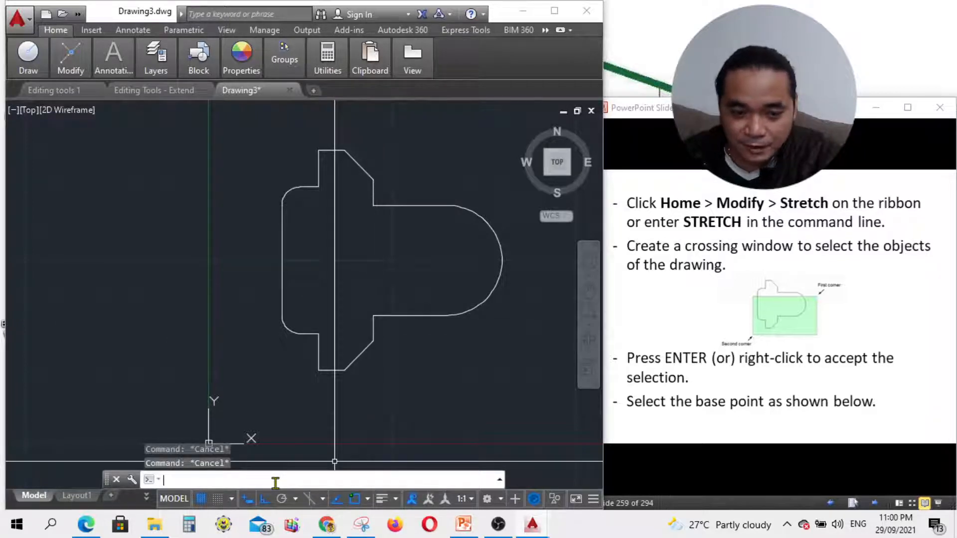
- Start the STRETCH command and try to select the lower half of the profile with window lassos
{"action": "type", "text": "re"}
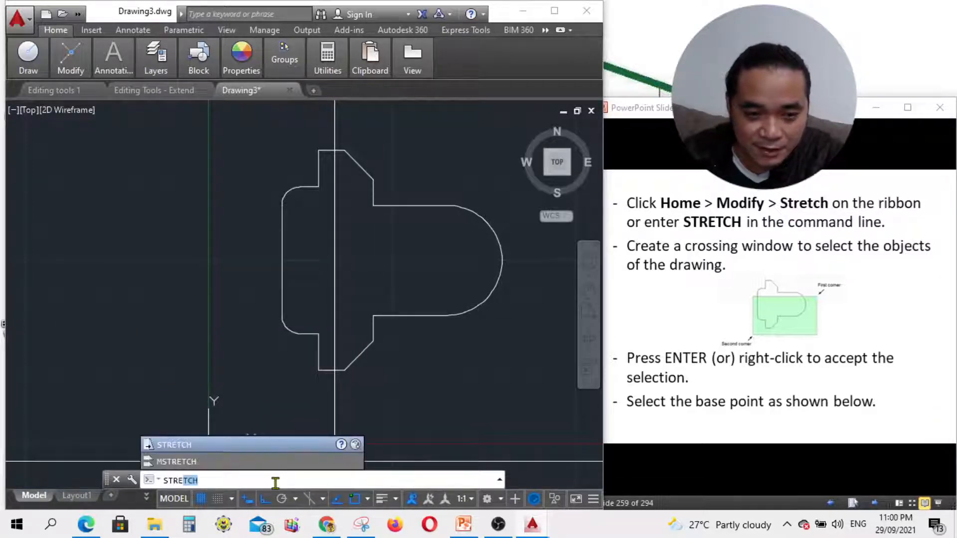
{"action": "left_click", "coordinate": [220, 449]}
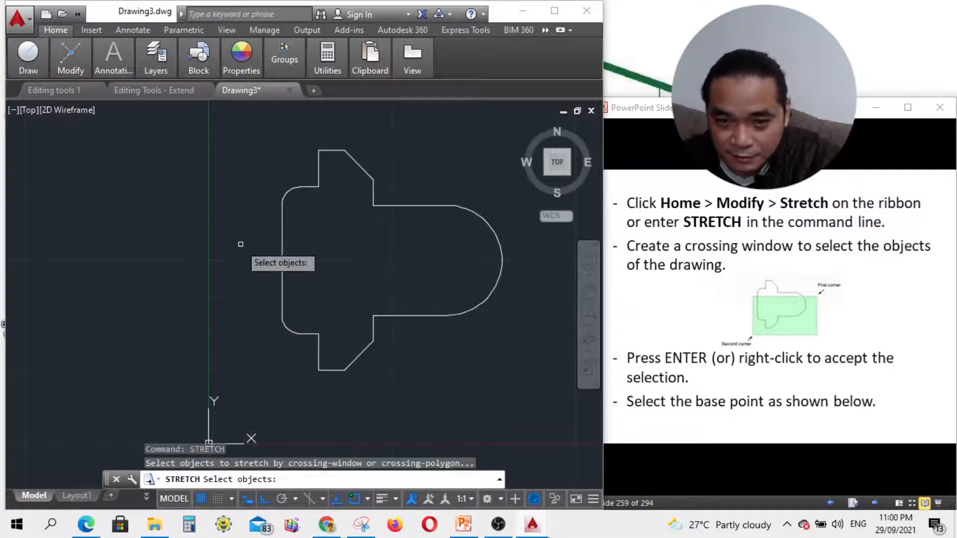
{"action": "left_click_drag", "start_coordinate": [217, 226], "coordinate": [531, 381]}
{"action": "mouse_move", "coordinate": [219, 229]}
{"action": "left_mouse_down"}
{"action": "mouse_move", "coordinate": [455, 278]}
{"action": "mouse_move", "coordinate": [518, 273]}
{"action": "mouse_move", "coordinate": [547, 257]}
{"action": "left_mouse_up"}
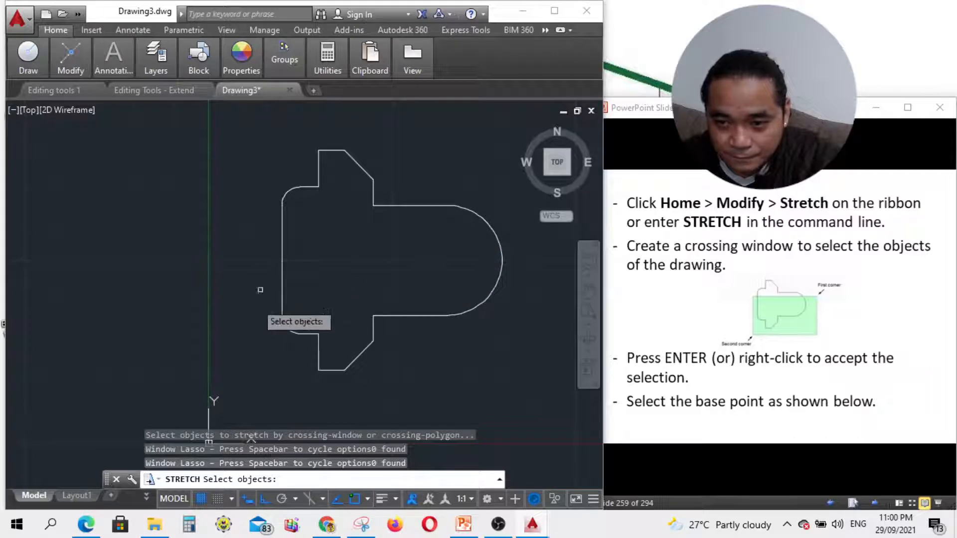
{"action": "mouse_move", "coordinate": [226, 404]}
{"action": "left_mouse_down"}
{"action": "mouse_move", "coordinate": [444, 285]}
{"action": "mouse_move", "coordinate": [461, 358]}
{"action": "left_mouse_up"}
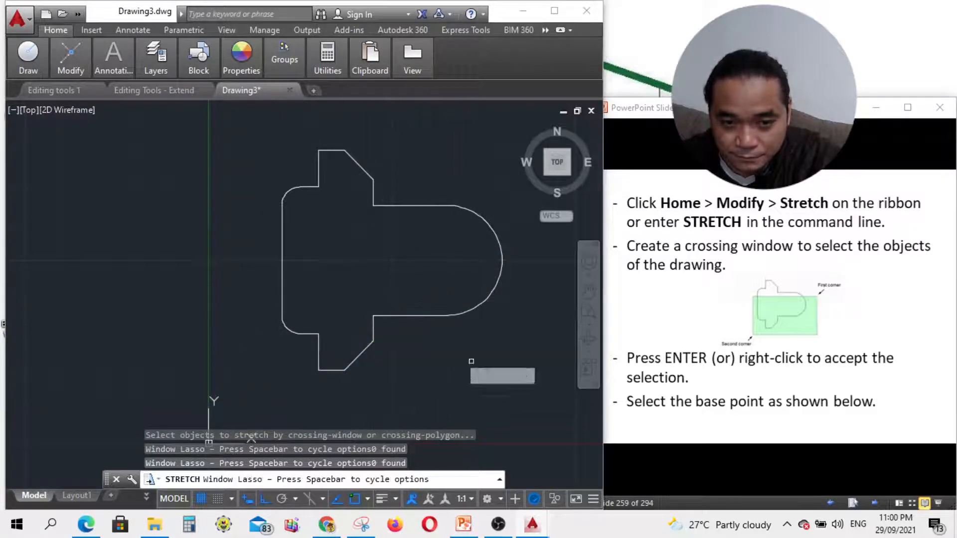
- Select the lower polyline for stretching with a rectangular window around the profile's lower half, and accept the selection
{"action": "left_click", "coordinate": [236, 243]}
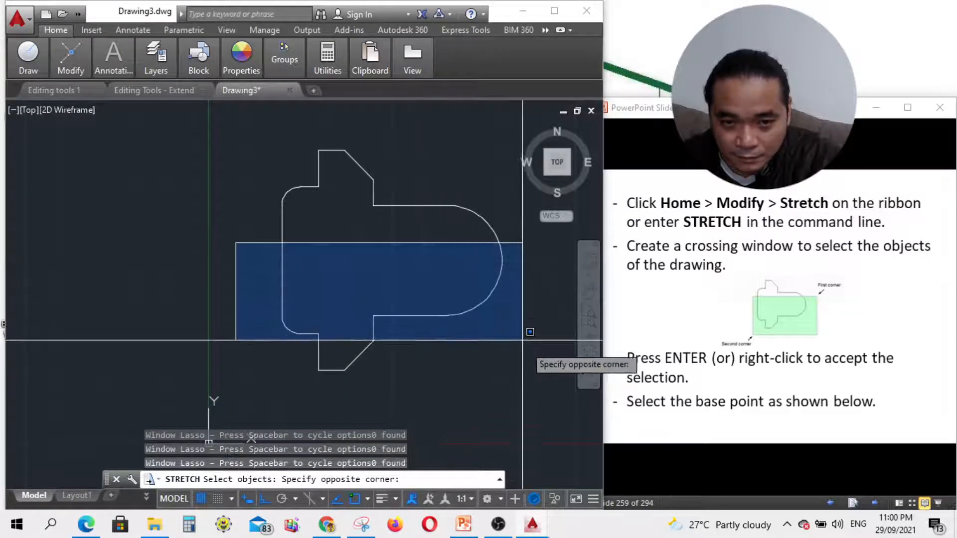
{"action": "left_click", "coordinate": [530, 381]}
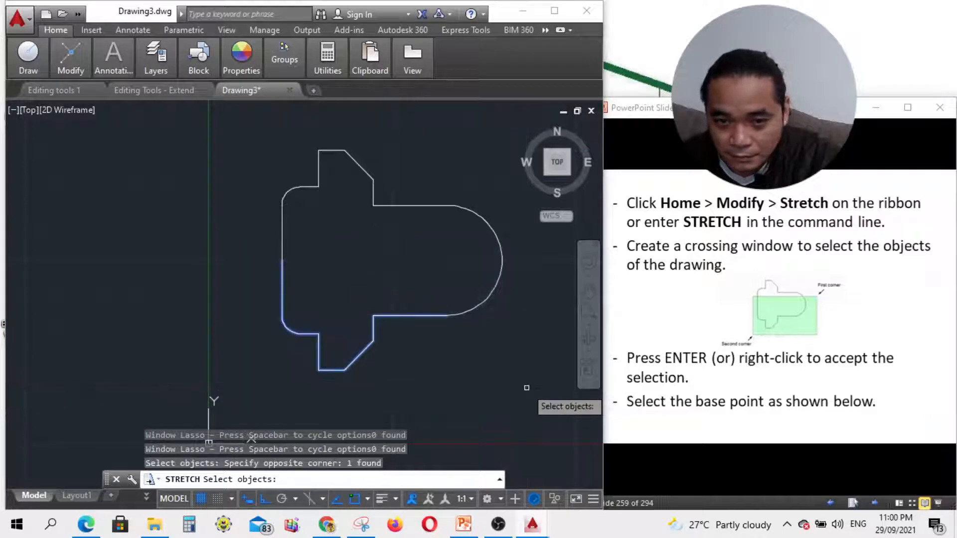
{"action": "left_click", "coordinate": [235, 214]}
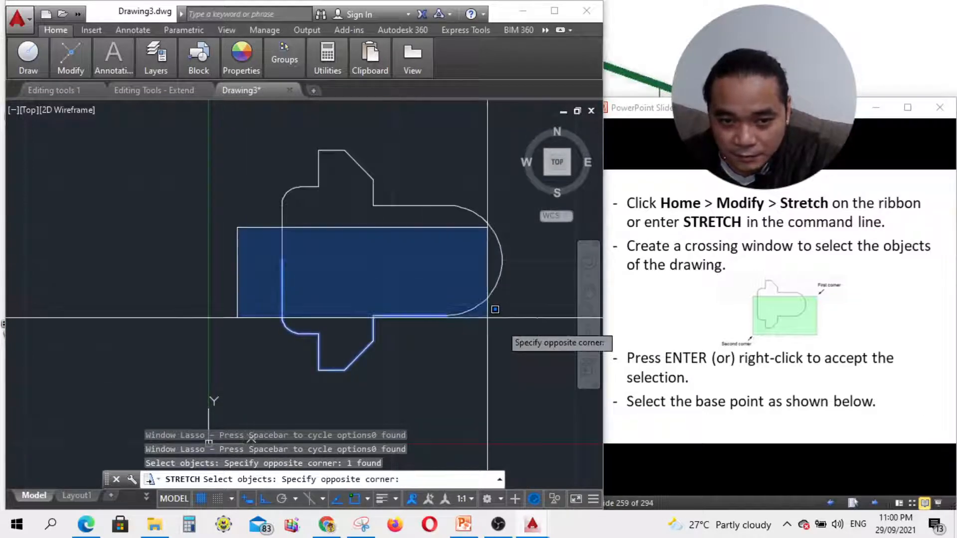
{"action": "left_click", "coordinate": [554, 395]}
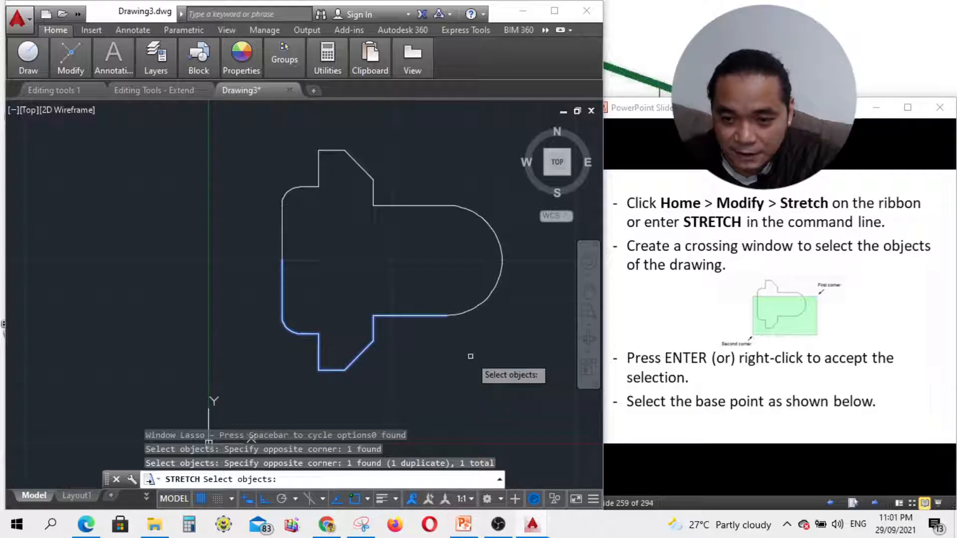
{"action": "key", "text": "Return"}
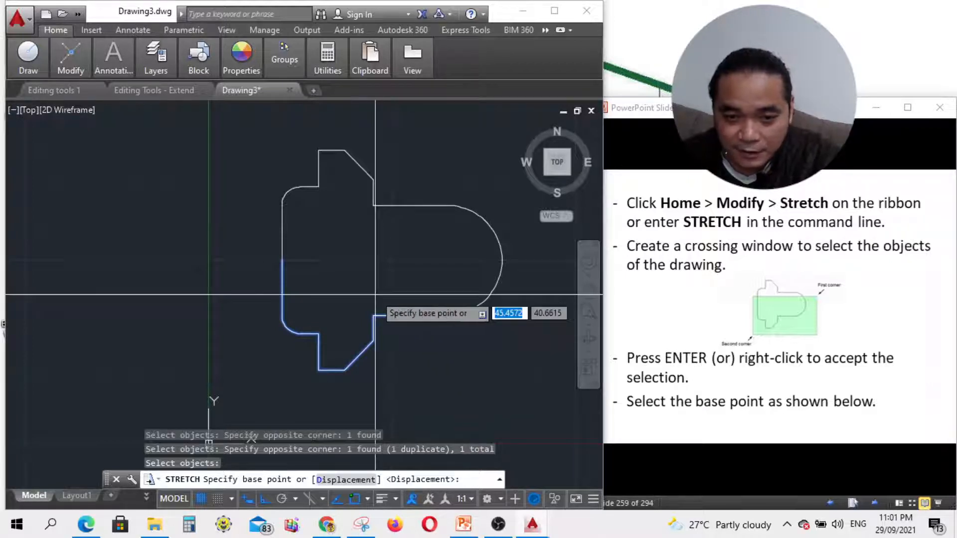
- Advance to the base-point slide and stretch the lower polyline about 14 units straight down from its bottom left corner
{"action": "left_click", "coordinate": [875, 502]}
{"action": "left_click", "coordinate": [875, 501]}
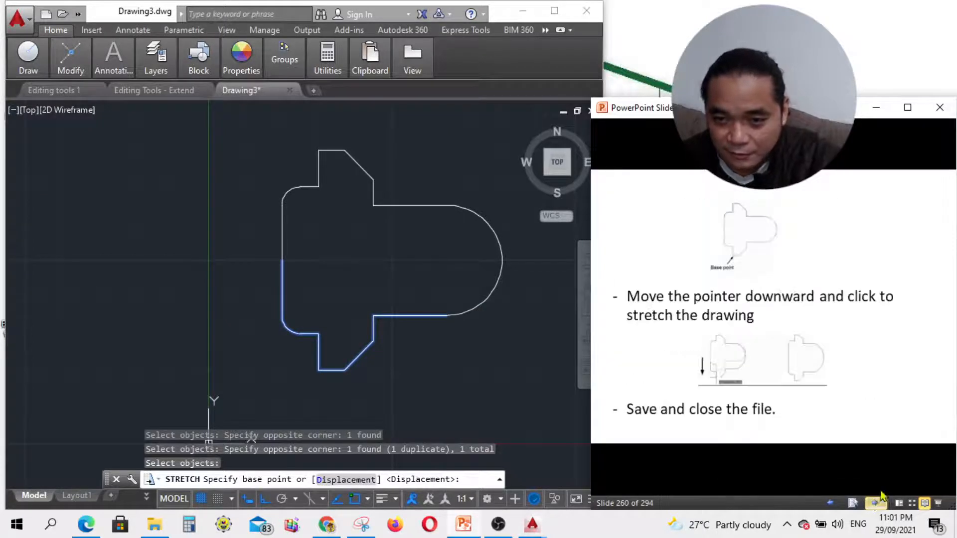
{"action": "left_click", "coordinate": [374, 392]}
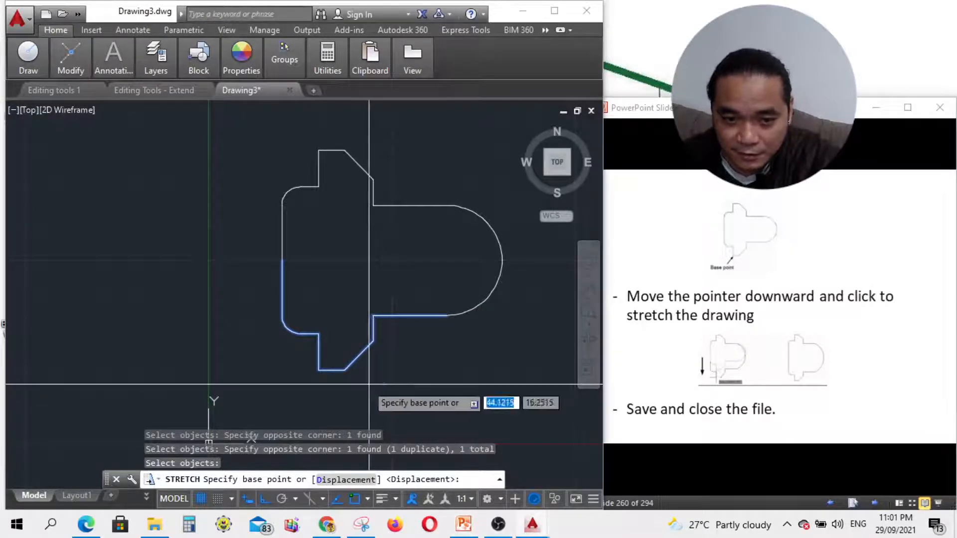
{"action": "left_click", "coordinate": [319, 371]}
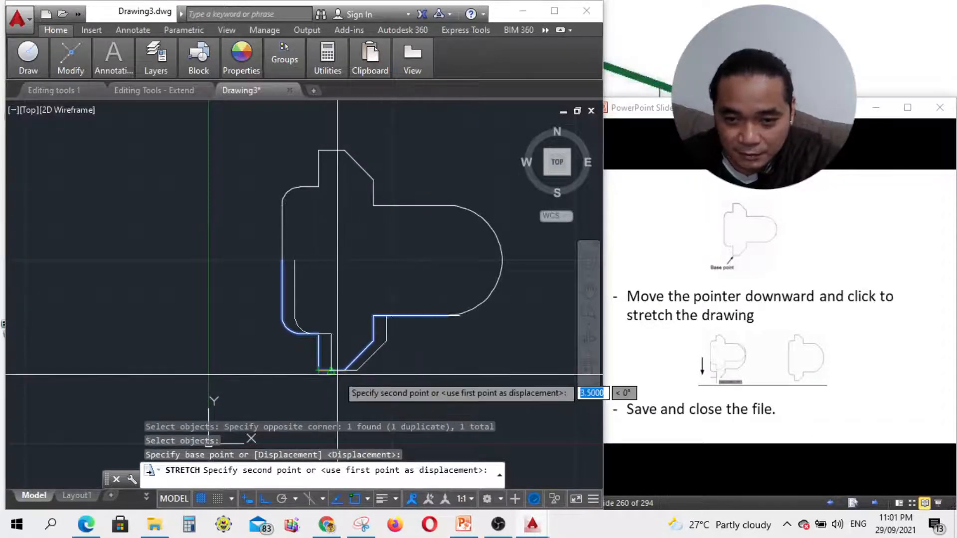
{"action": "scroll", "coordinate": [345, 351], "scroll_direction": "down", "scroll_amount": 4}
{"action": "scroll", "coordinate": [333, 387], "scroll_direction": "up", "scroll_amount": 4}
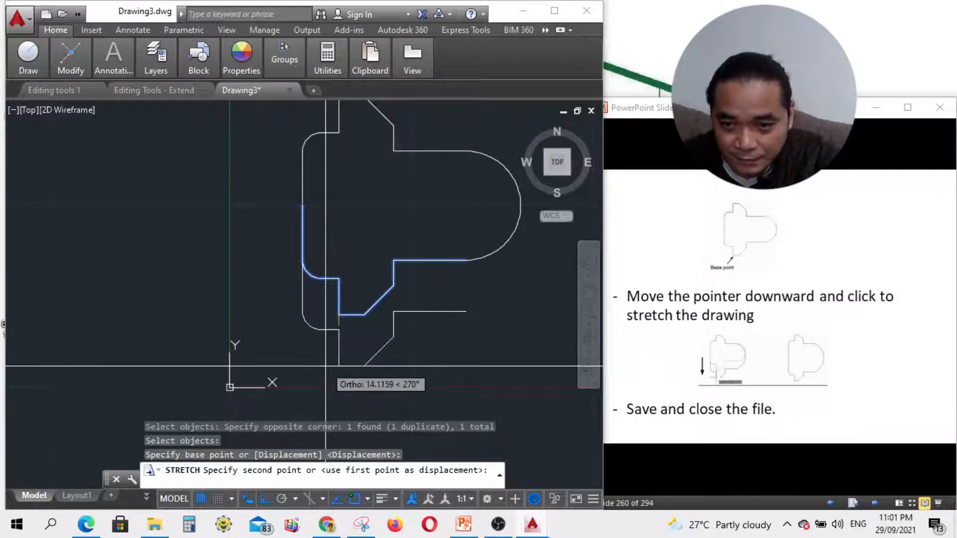
{"action": "left_click", "coordinate": [325, 367]}
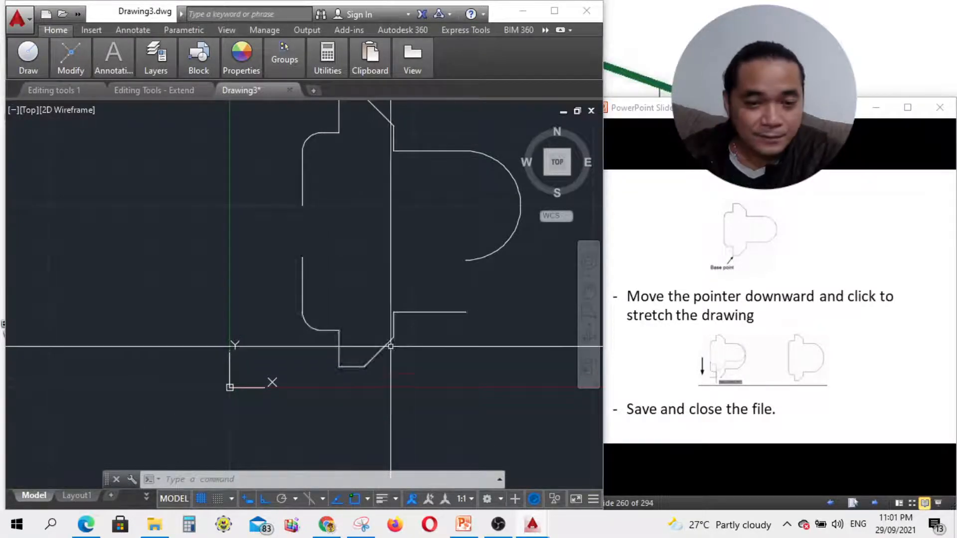
- Return to the Stretch selection instructions slide and undo the stretch of the lower polyline
{"action": "left_click", "coordinate": [832, 505]}
{"action": "left_click", "coordinate": [831, 504]}
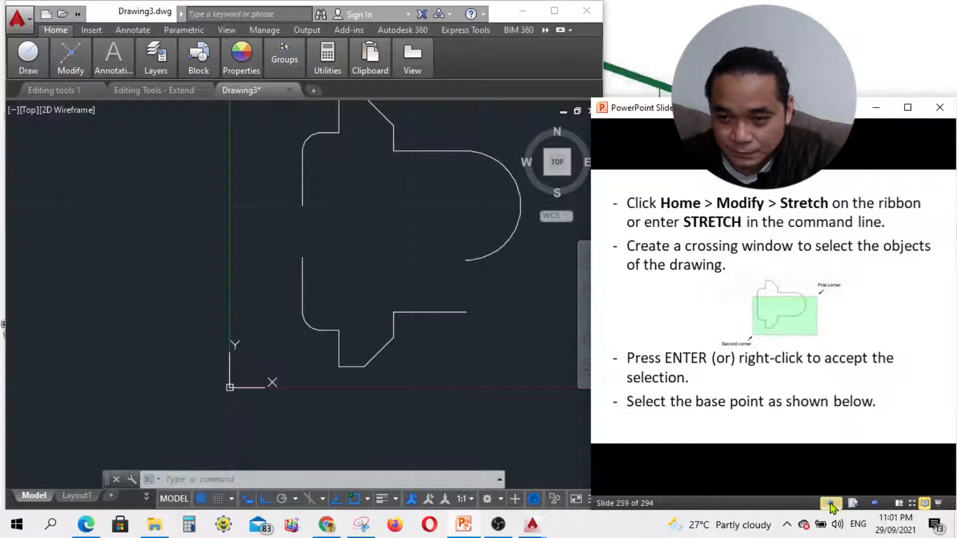
{"action": "left_click", "coordinate": [186, 200]}
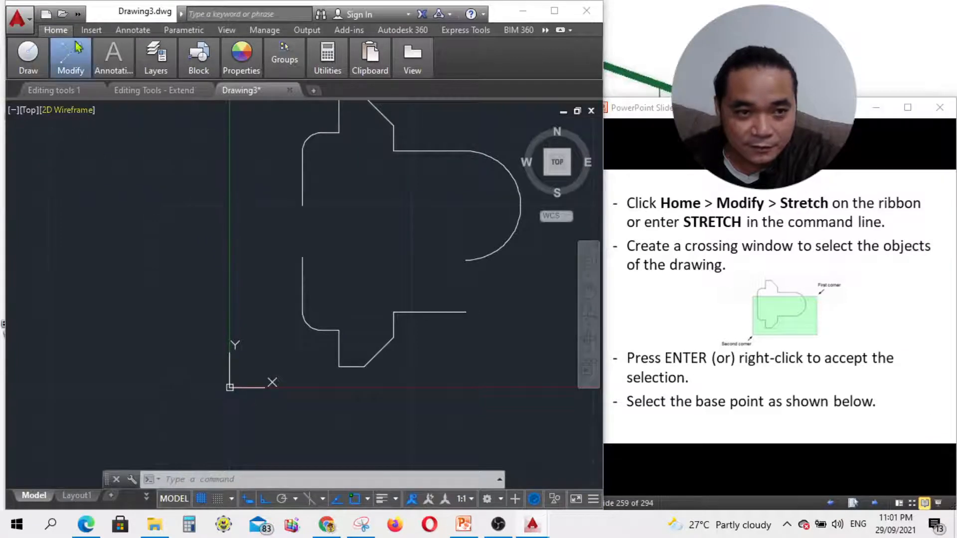
{"action": "left_click", "coordinate": [78, 15]}
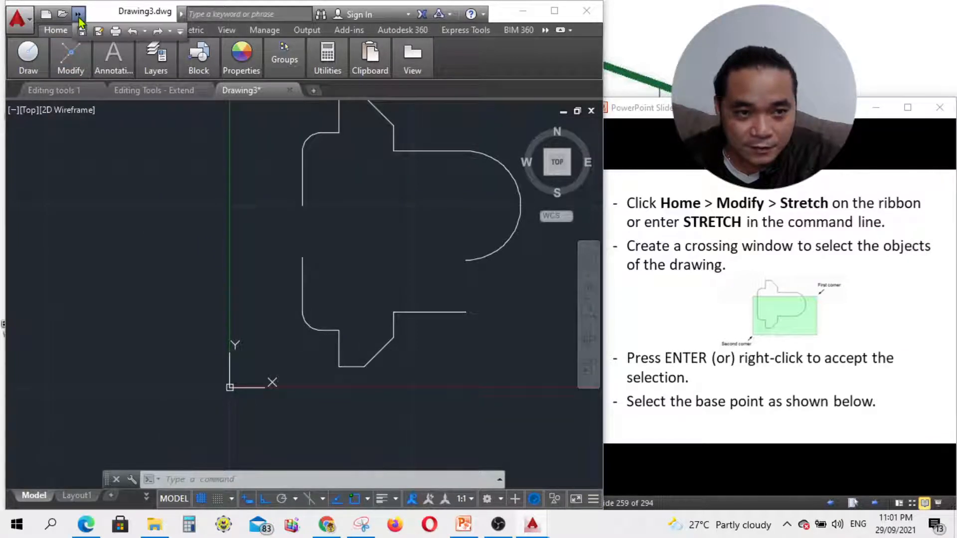
{"action": "left_click", "coordinate": [133, 32]}
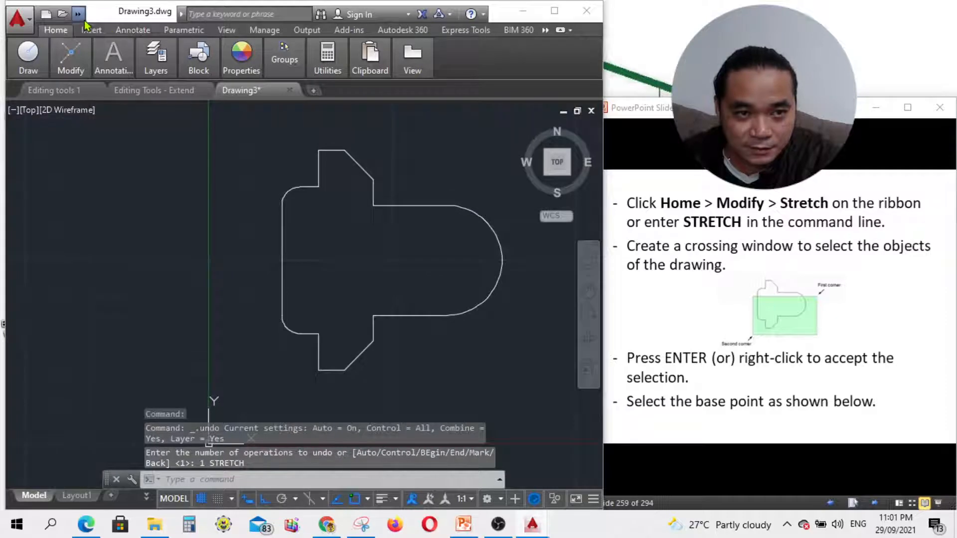
{"action": "left_click", "coordinate": [80, 18]}
{"action": "left_click", "coordinate": [132, 32]}
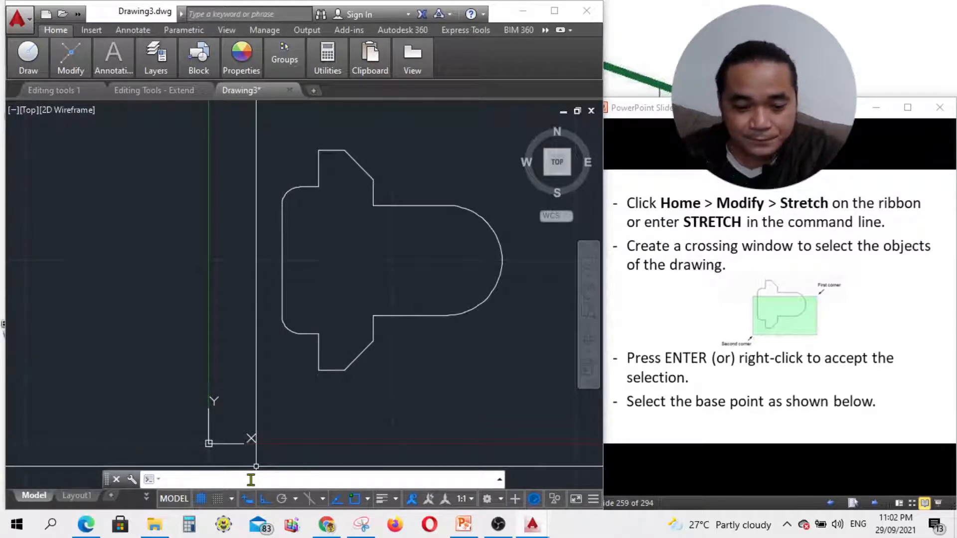
{"action": "type", "text": "tretc"}
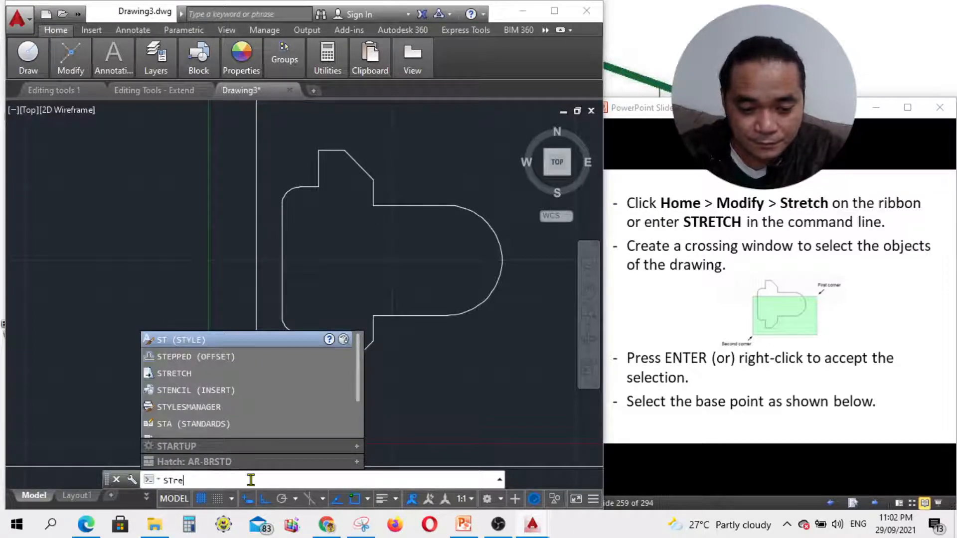
{"action": "type", "text": "h"}
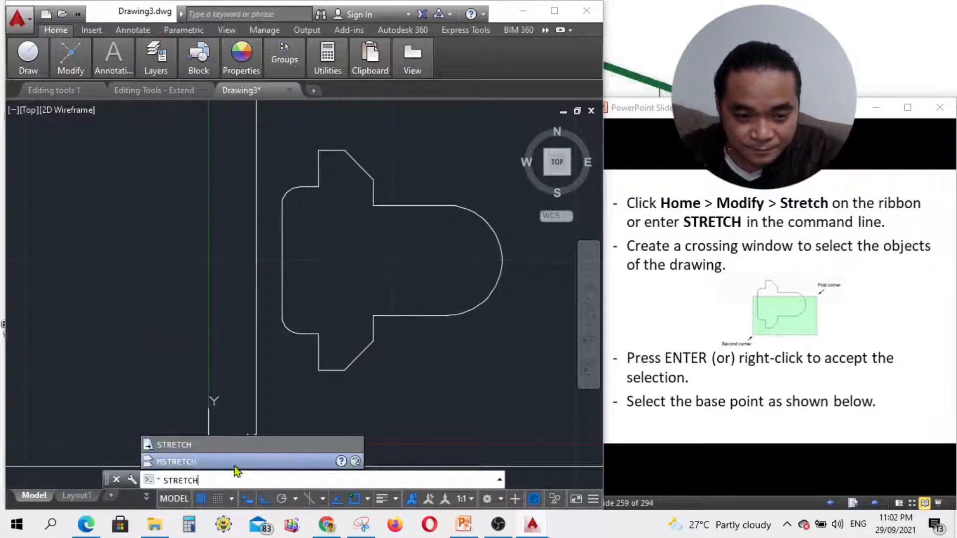
{"action": "left_click", "coordinate": [209, 446]}
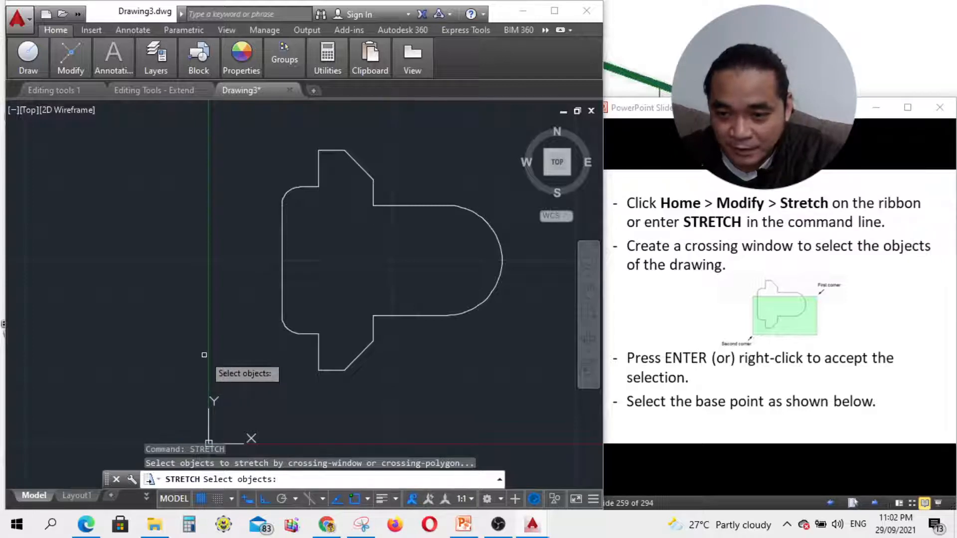
{"action": "left_click", "coordinate": [218, 212]}
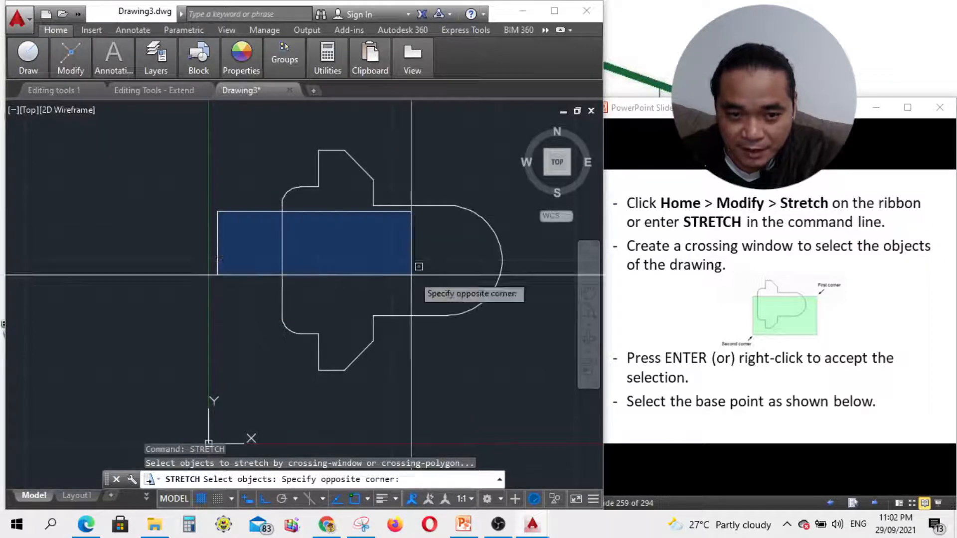
{"action": "left_click", "coordinate": [537, 408]}
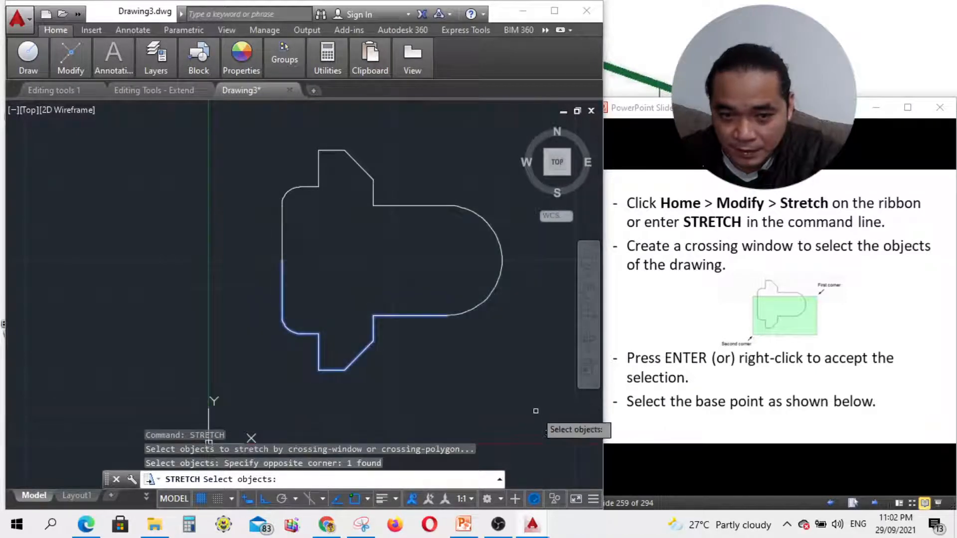
{"action": "left_click", "coordinate": [474, 308]}
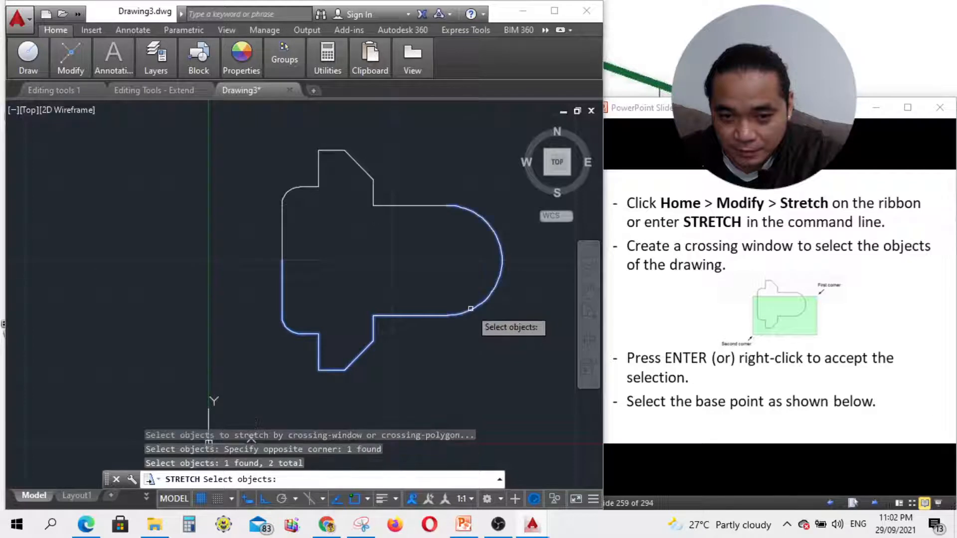
{"action": "left_click", "coordinate": [282, 235]}
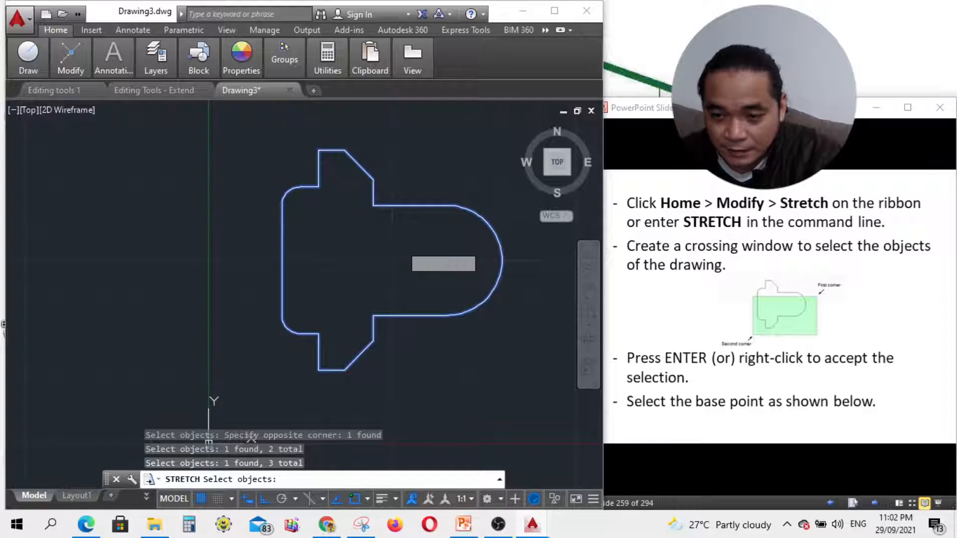
{"action": "key", "text": "Return"}
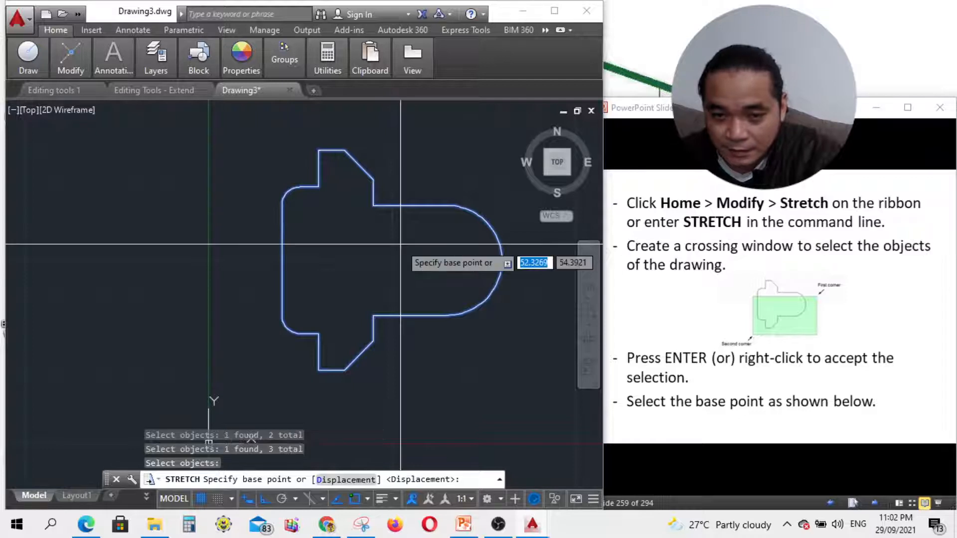
{"action": "left_click", "coordinate": [319, 370]}
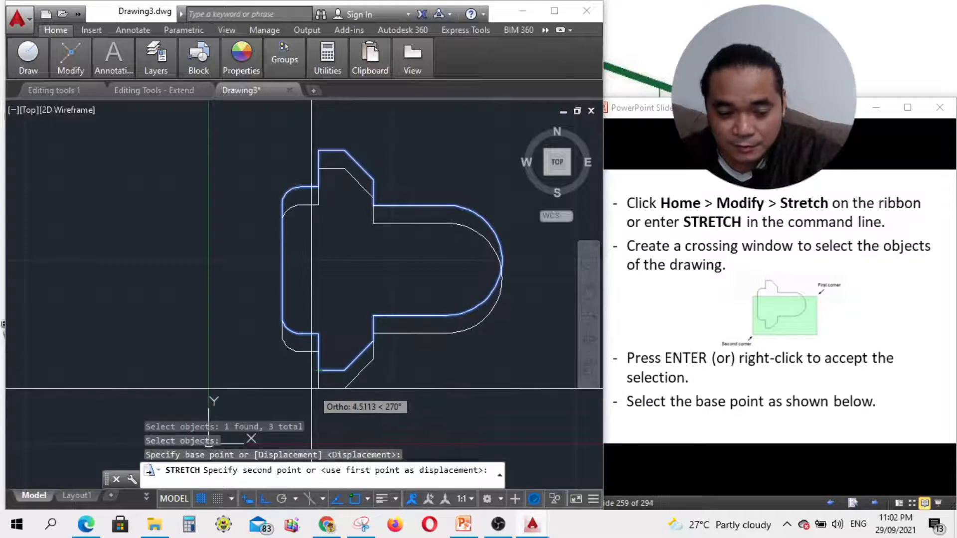
{"action": "key", "text": "Escape"}
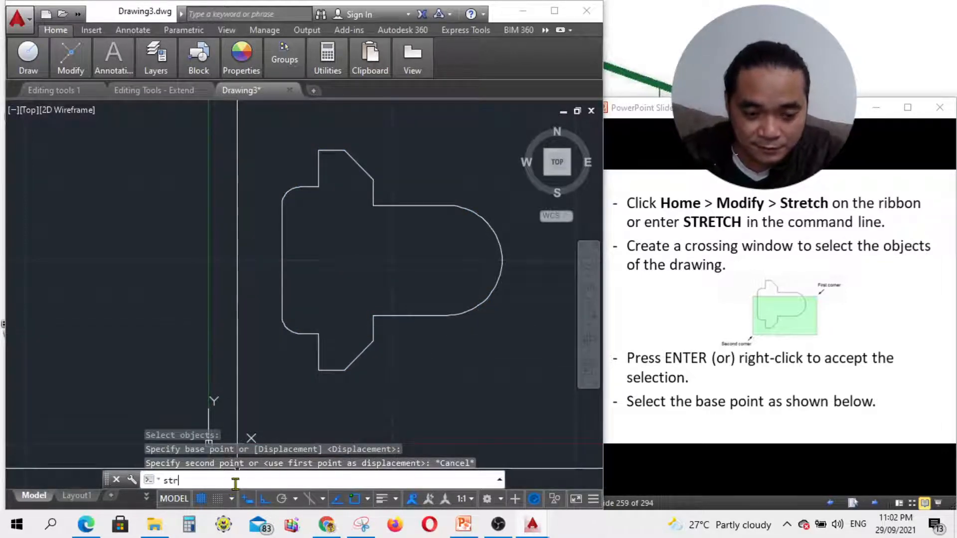
- Restart the STRETCH command, window-select the lower polyline around the profile's lower half, and accept the selection
{"action": "type", "text": "tch"}
{"action": "key", "text": "Return"}
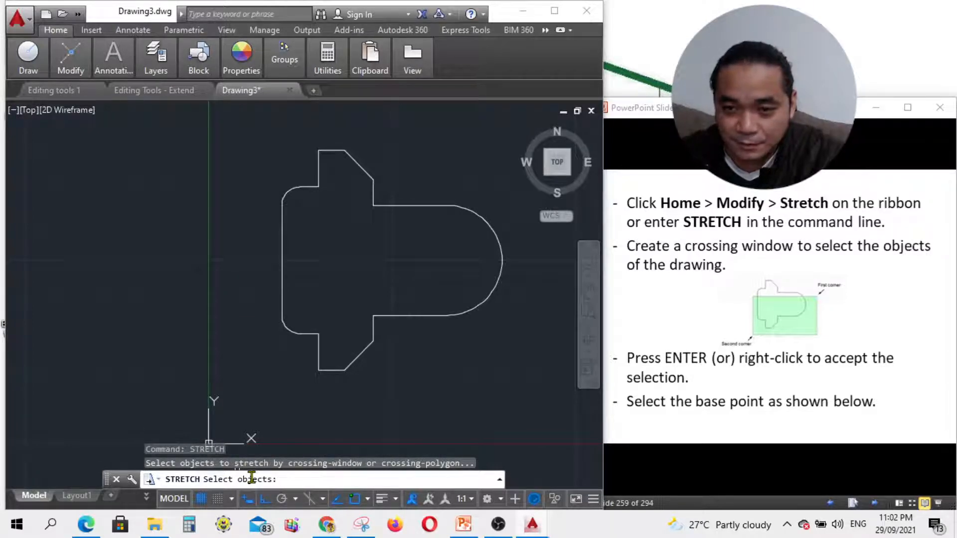
{"action": "left_click", "coordinate": [227, 208]}
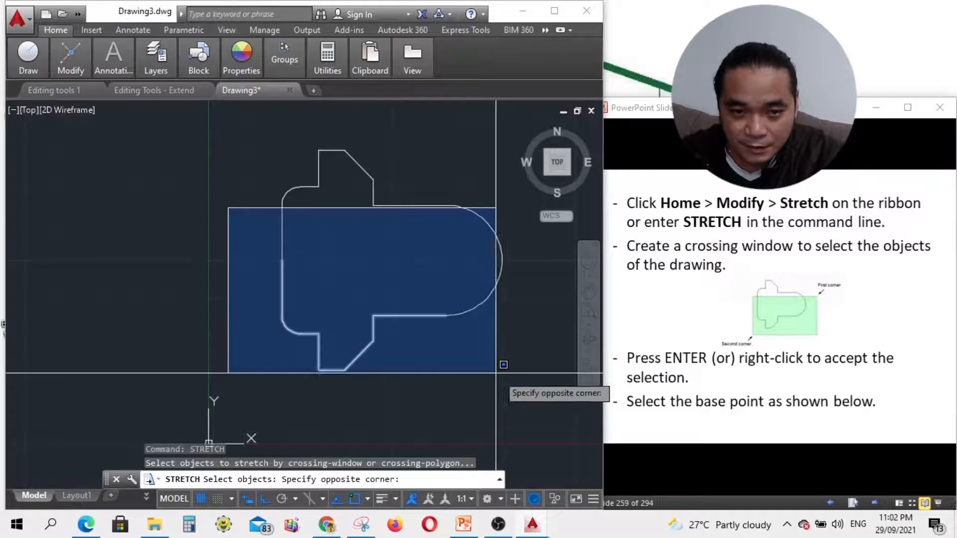
{"action": "left_click", "coordinate": [547, 399]}
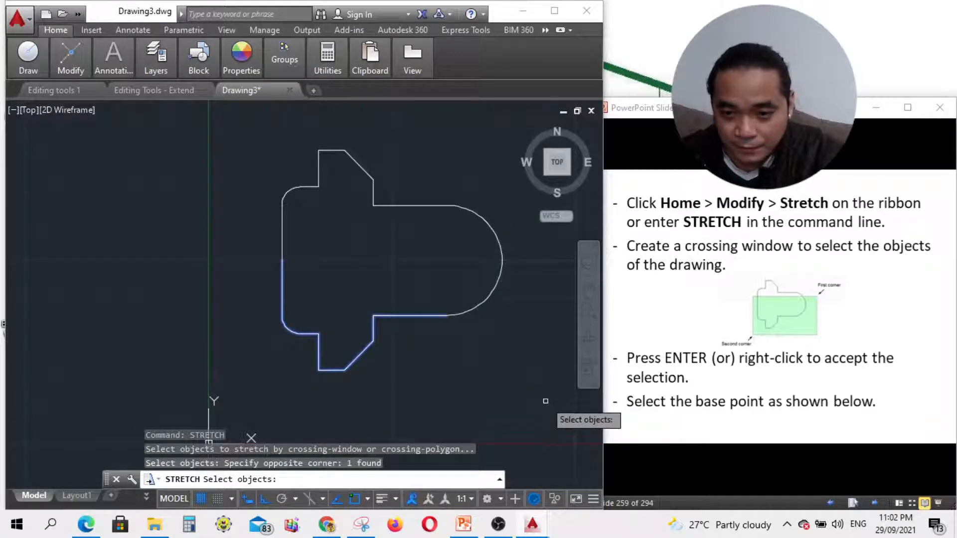
{"action": "key", "text": "Return"}
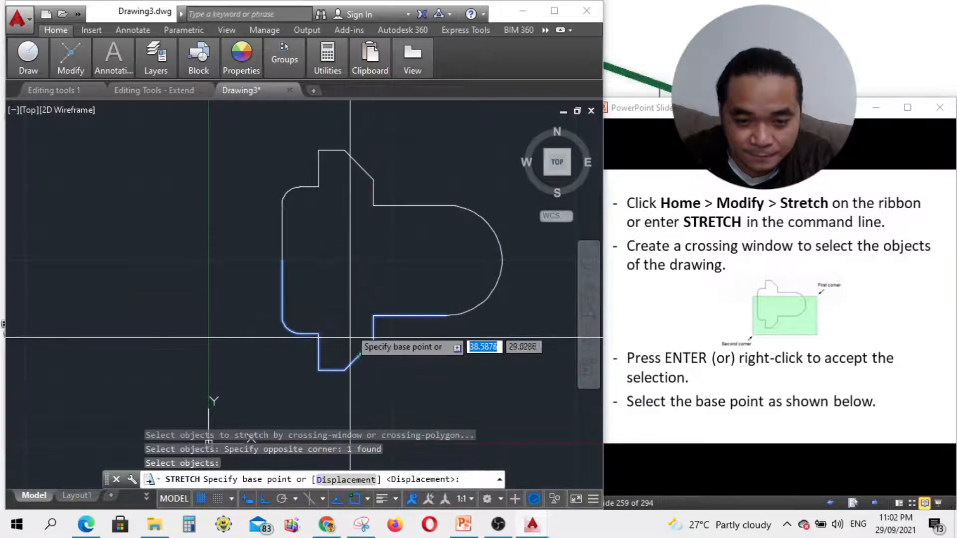
- Advance to the base-point slide and stretch the lower polyline straight down, using its left inner corner as base point
{"action": "left_click", "coordinate": [319, 370]}
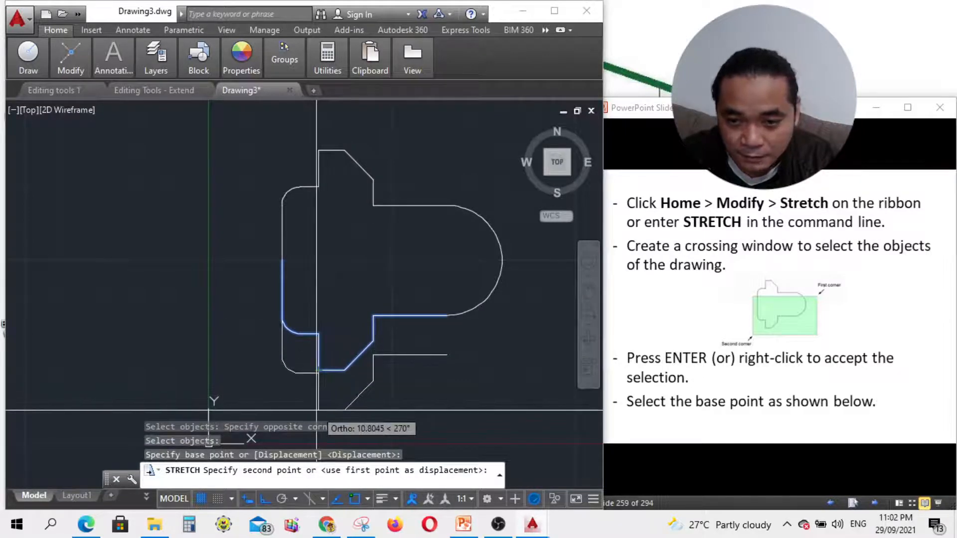
{"action": "left_click", "coordinate": [872, 478]}
{"action": "left_click", "coordinate": [873, 504]}
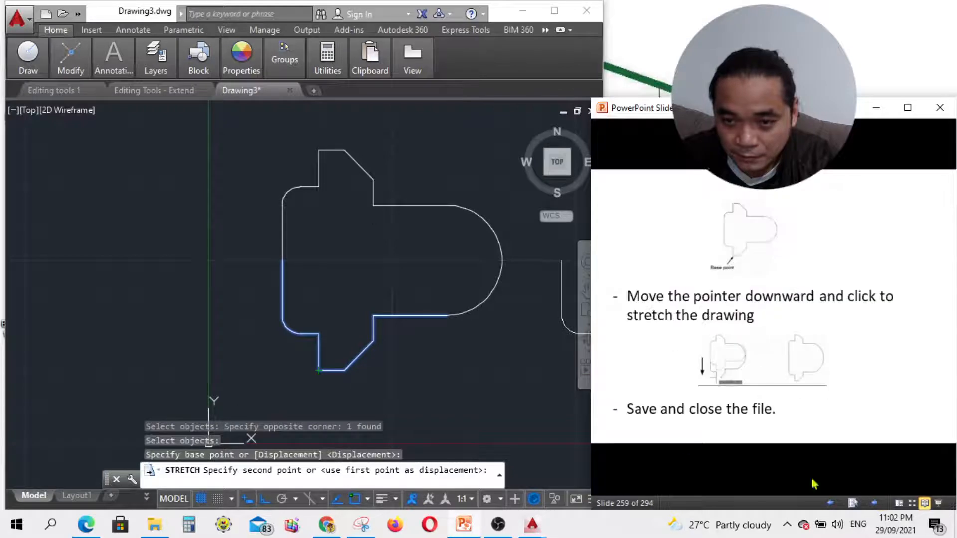
{"action": "left_click", "coordinate": [324, 351]}
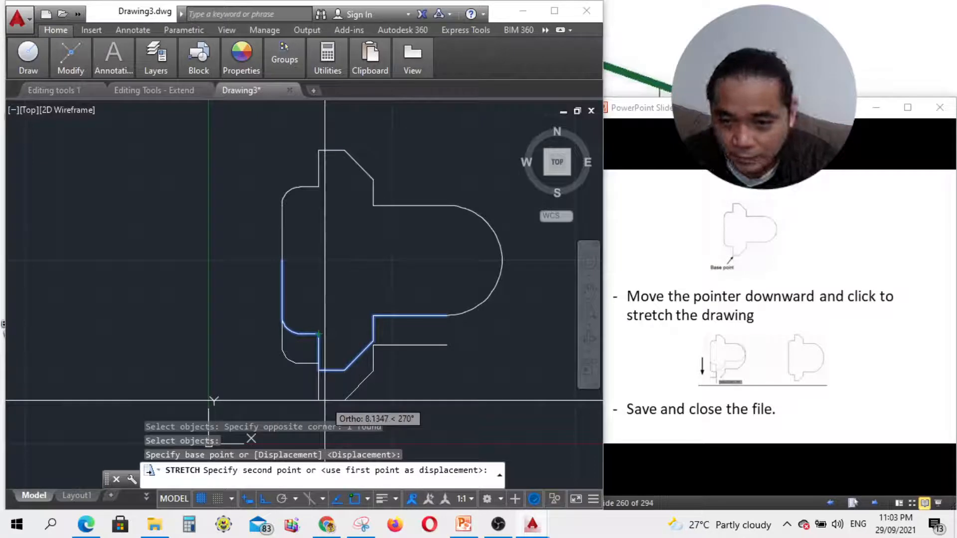
{"action": "left_click", "coordinate": [325, 409]}
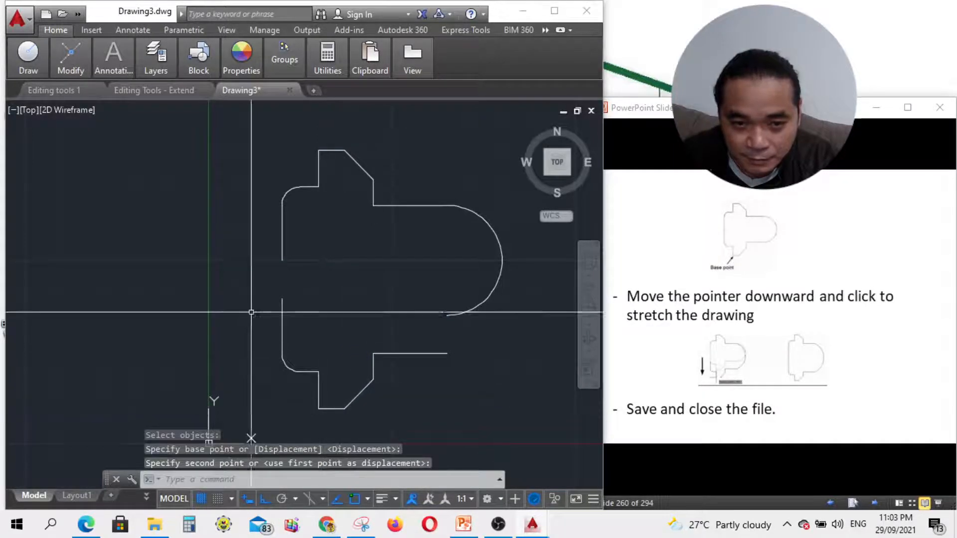
- Close the gap on the profile's left side by stretching the upper polyline's lower end to the lower polyline's upper endpoint
{"action": "left_click", "coordinate": [280, 257]}
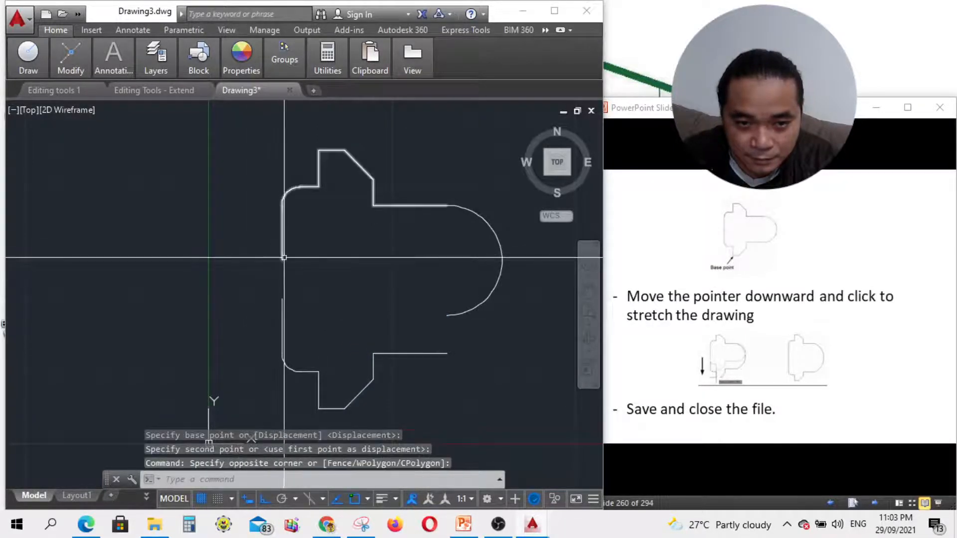
{"action": "left_click", "coordinate": [282, 261]}
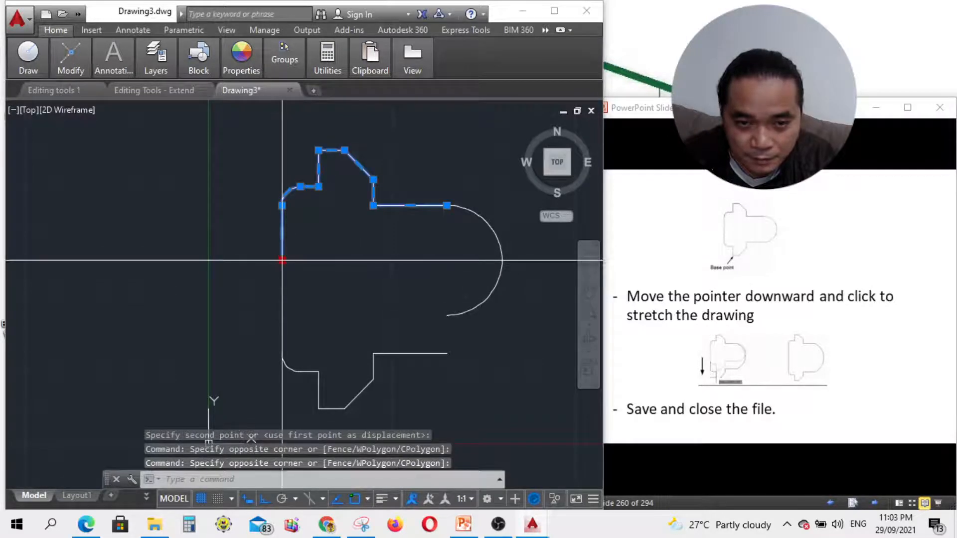
{"action": "left_click", "coordinate": [283, 259]}
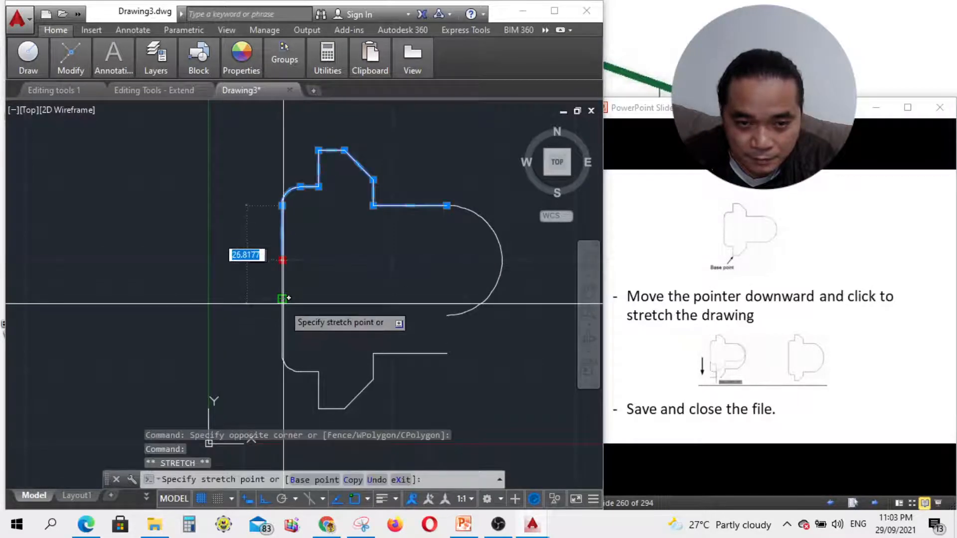
{"action": "key", "text": "Escape"}
- Stretch the lower end of the right-hand arc down to the endpoint of the lower polyline's horizontal segment
{"action": "left_click", "coordinate": [455, 313]}
{"action": "left_click", "coordinate": [448, 315]}
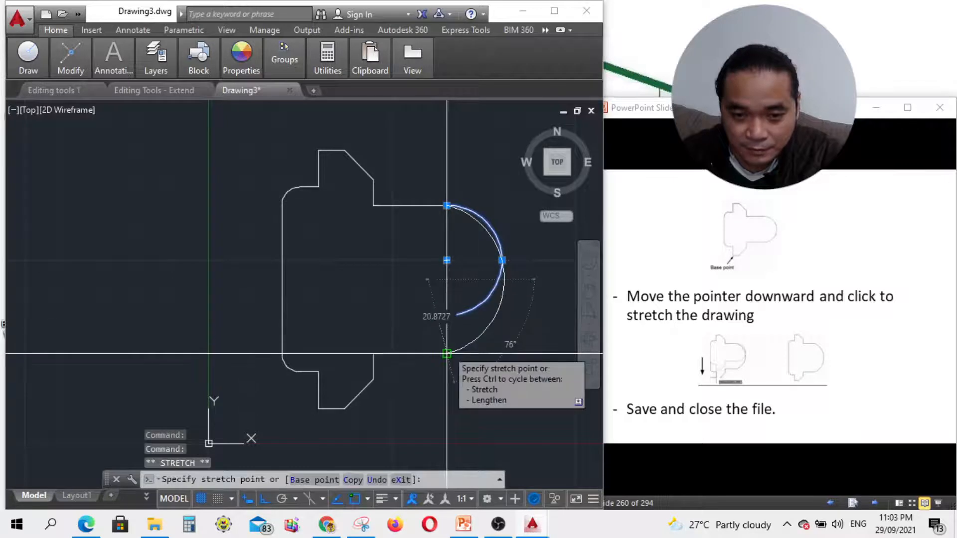
{"action": "key", "text": "Escape"}
{"action": "key", "text": "Escape"}
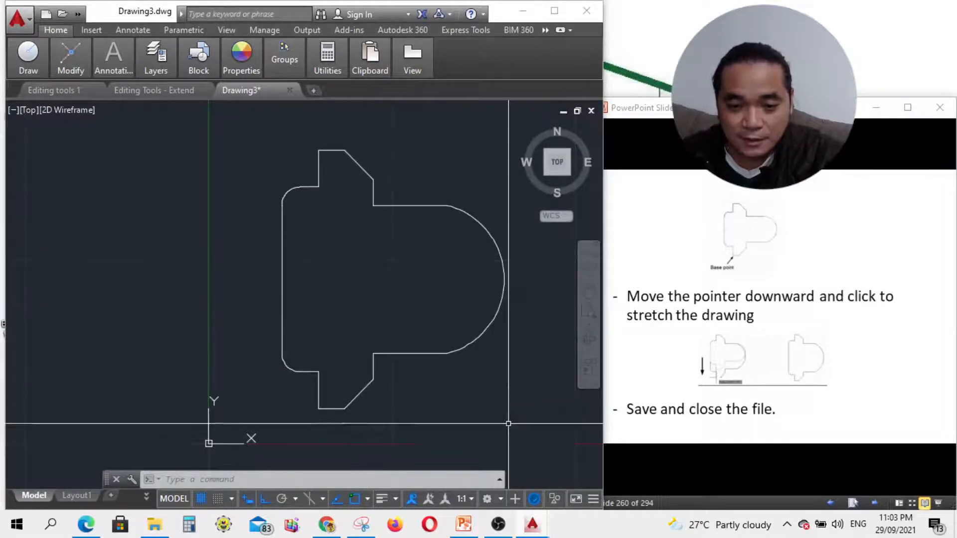
{"action": "left_click", "coordinate": [496, 535]}
{"action": "left_click", "coordinate": [498, 534]}
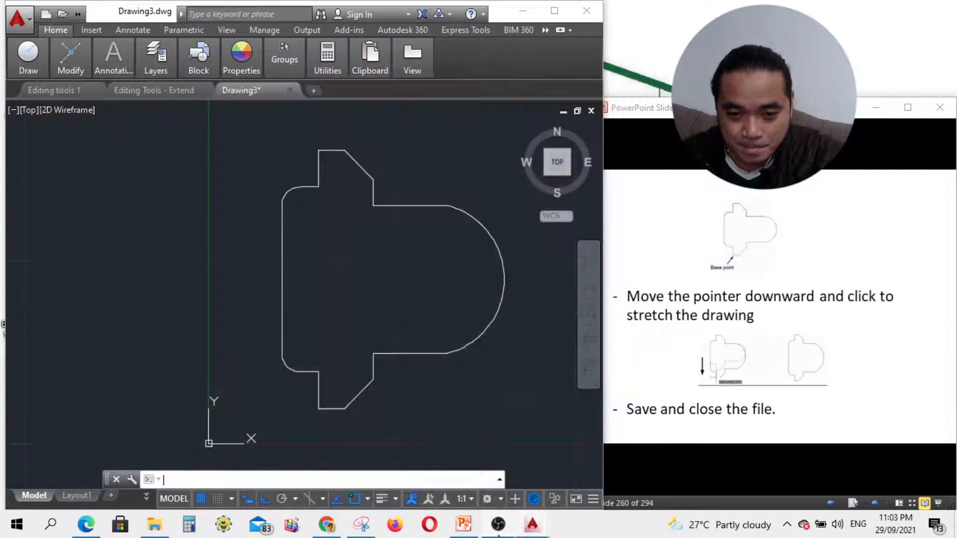
{"action": "left_click", "coordinate": [808, 456]}
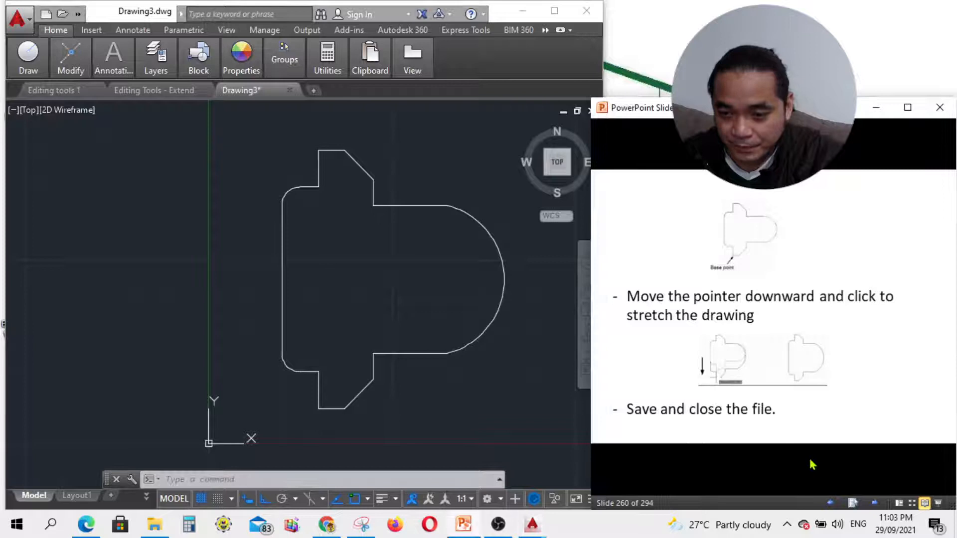
- Advance the slides to the Polar Array tool introduction and return to the AutoCAD drawing
{"action": "left_click", "coordinate": [877, 504]}
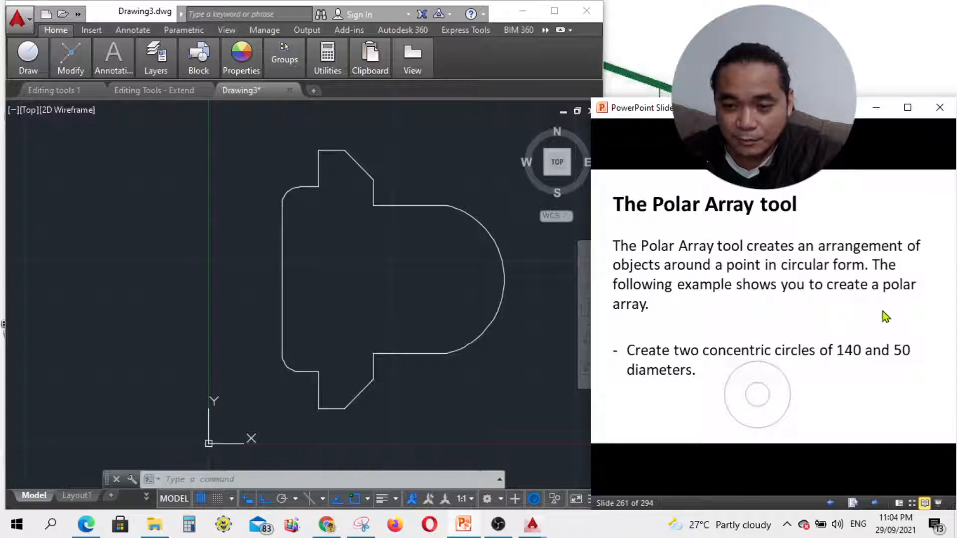
{"action": "left_click", "coordinate": [505, 528]}
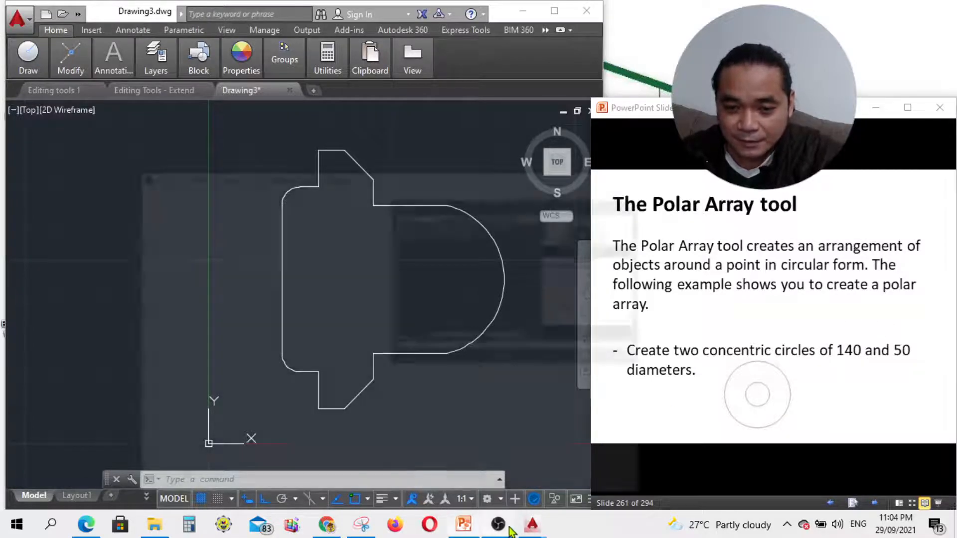
{"action": "left_click", "coordinate": [505, 528]}
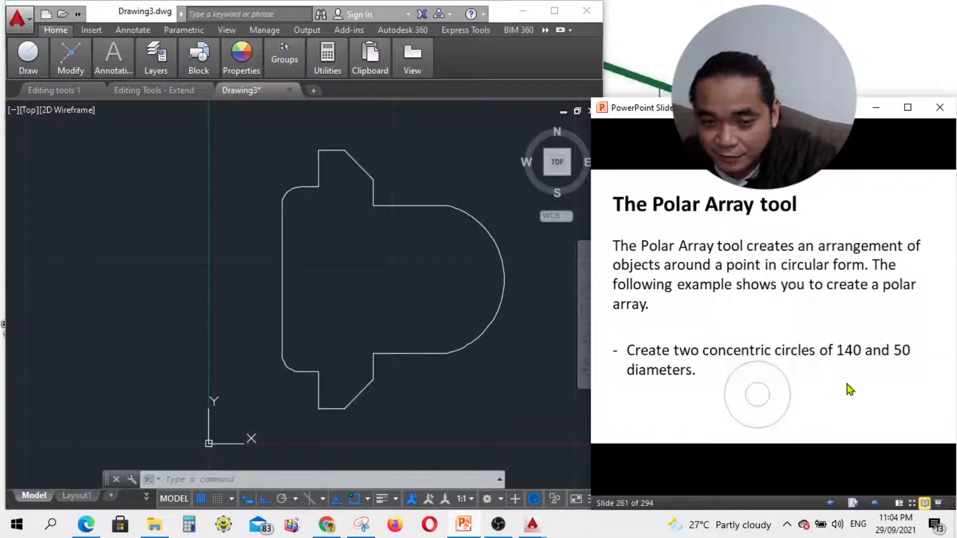
{"action": "left_click", "coordinate": [521, 411]}
- Draw a circle of diameter 150 by centre and diameter in the empty area to the profile's upper left
{"action": "scroll", "coordinate": [464, 324], "scroll_direction": "down", "scroll_amount": 5}
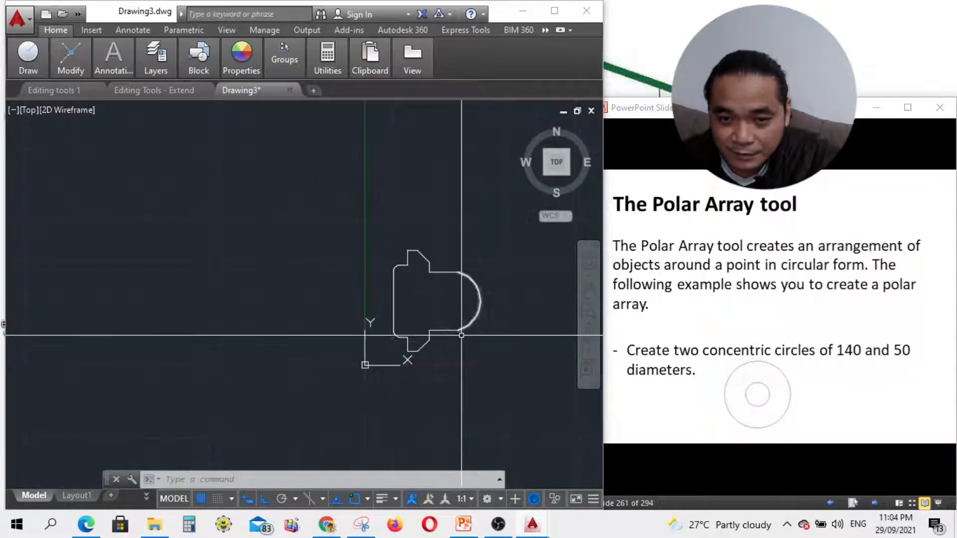
{"action": "scroll", "coordinate": [406, 296], "scroll_direction": "up", "scroll_amount": 5}
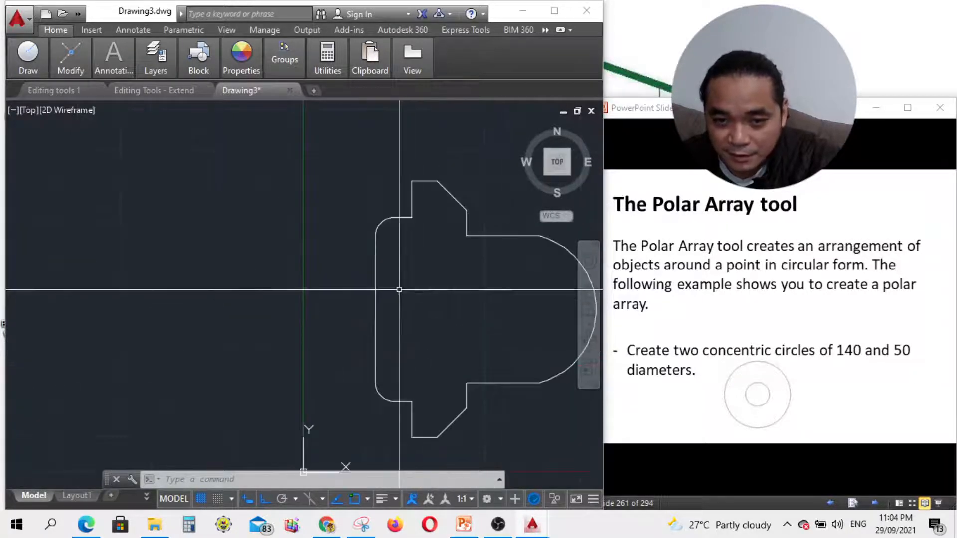
{"action": "scroll", "coordinate": [381, 306], "scroll_direction": "down", "scroll_amount": 5}
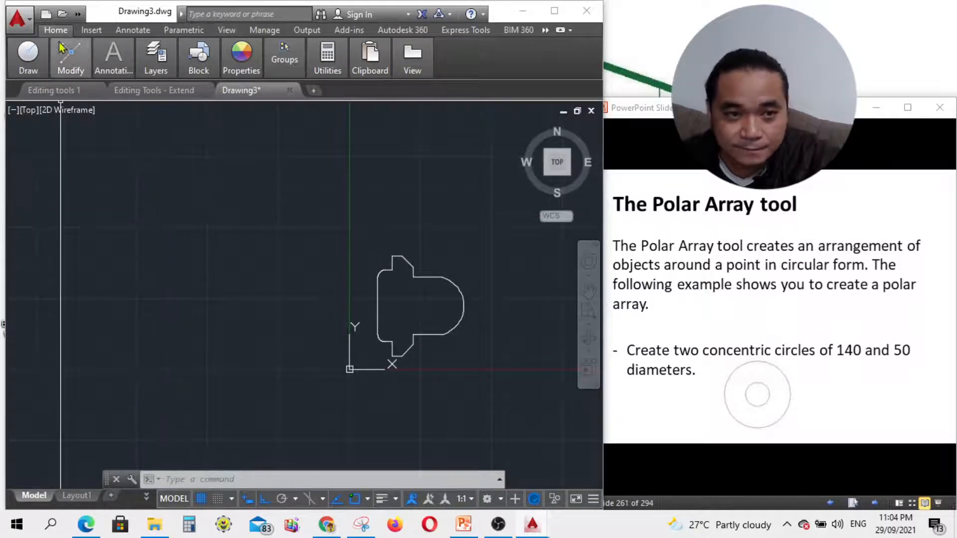
{"action": "mouse_move", "coordinate": [26, 81]}
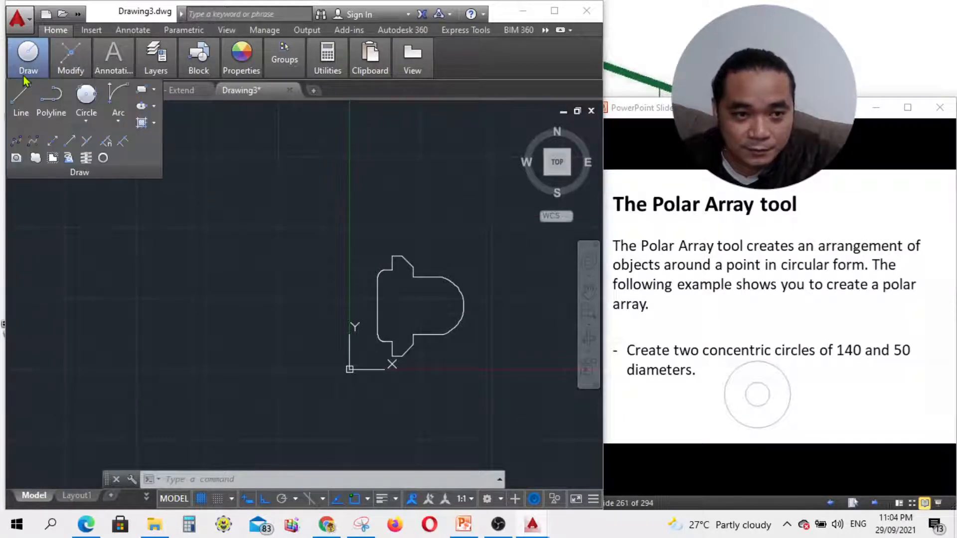
{"action": "left_click", "coordinate": [88, 123]}
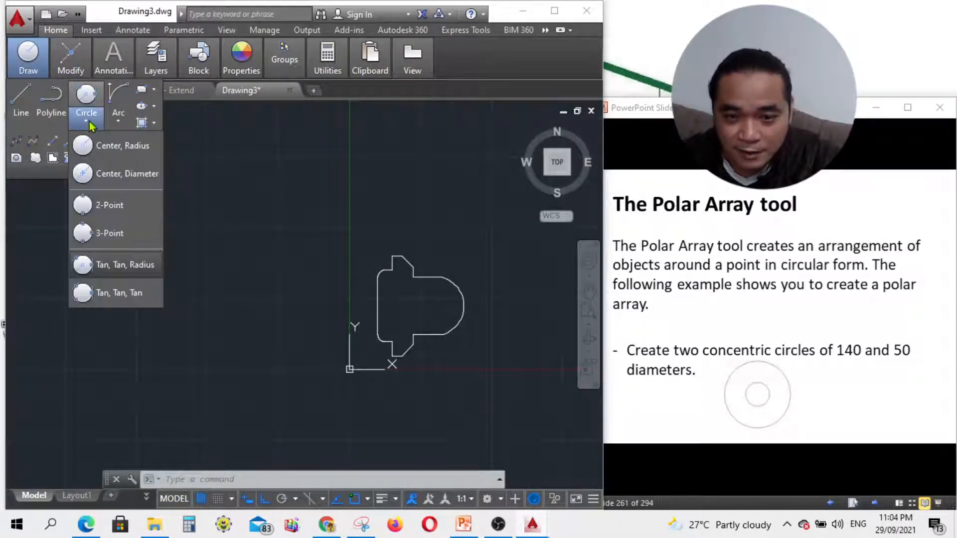
{"action": "left_click", "coordinate": [110, 174]}
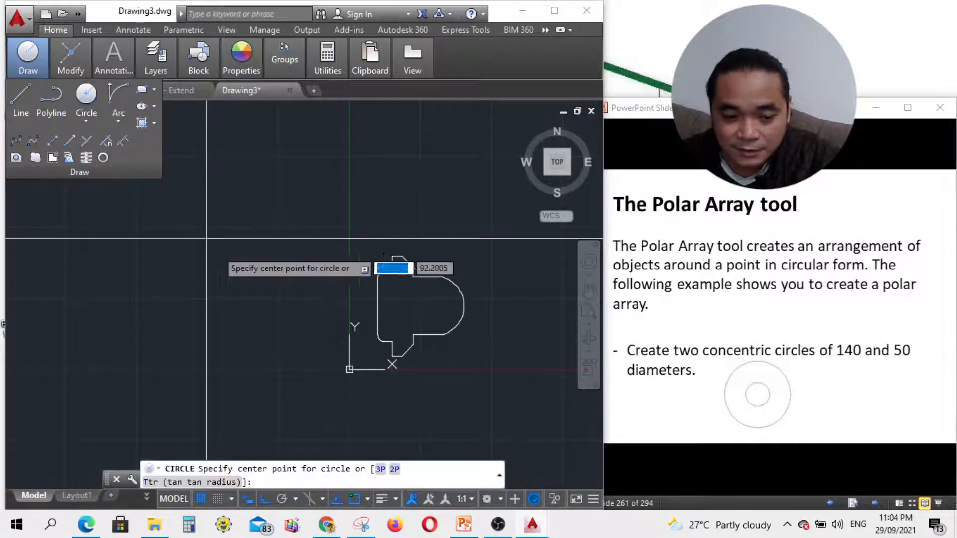
{"action": "type", "text": "c"}
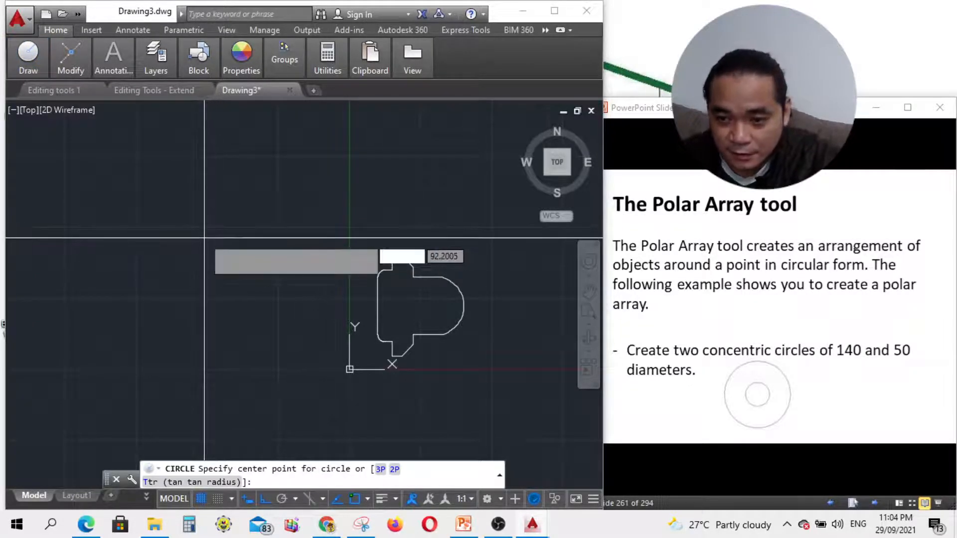
{"action": "key", "text": "Return"}
{"action": "left_click", "coordinate": [176, 211]}
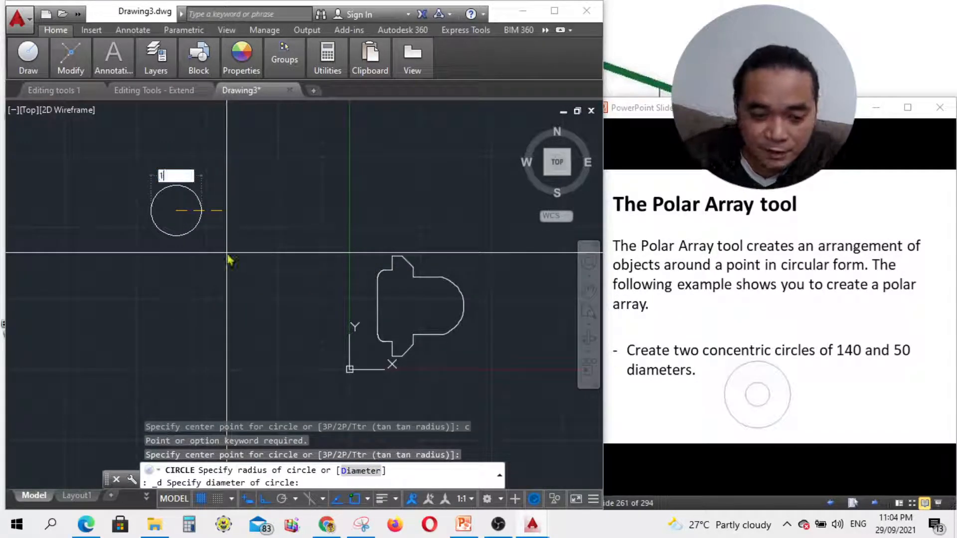
{"action": "key", "text": "Return"}
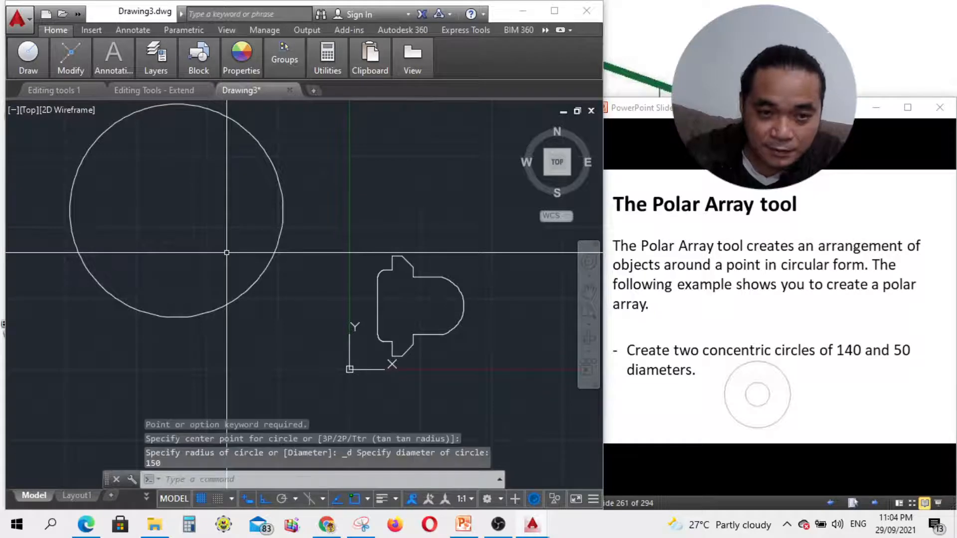
{"action": "type", "text": "a"}
{"action": "key", "text": "Escape"}
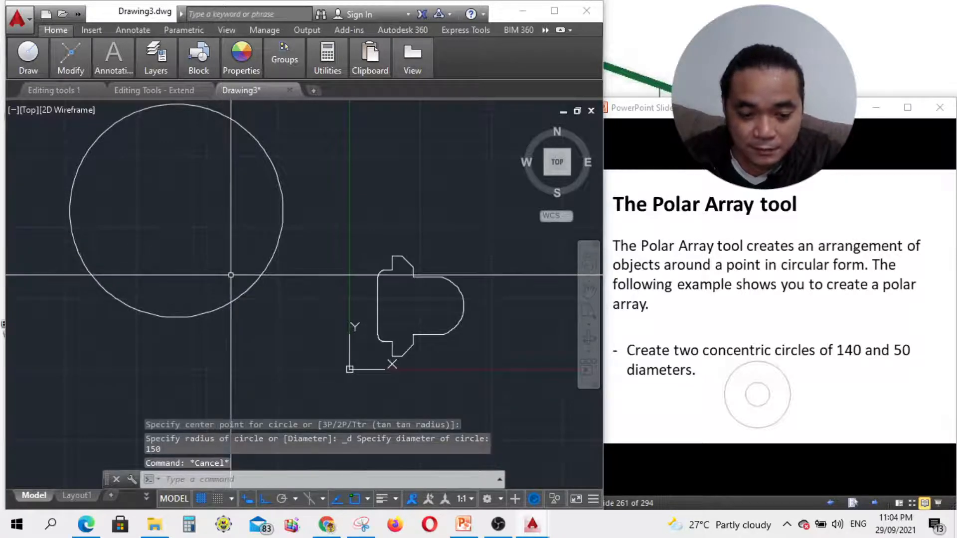
{"action": "key", "text": "Return"}
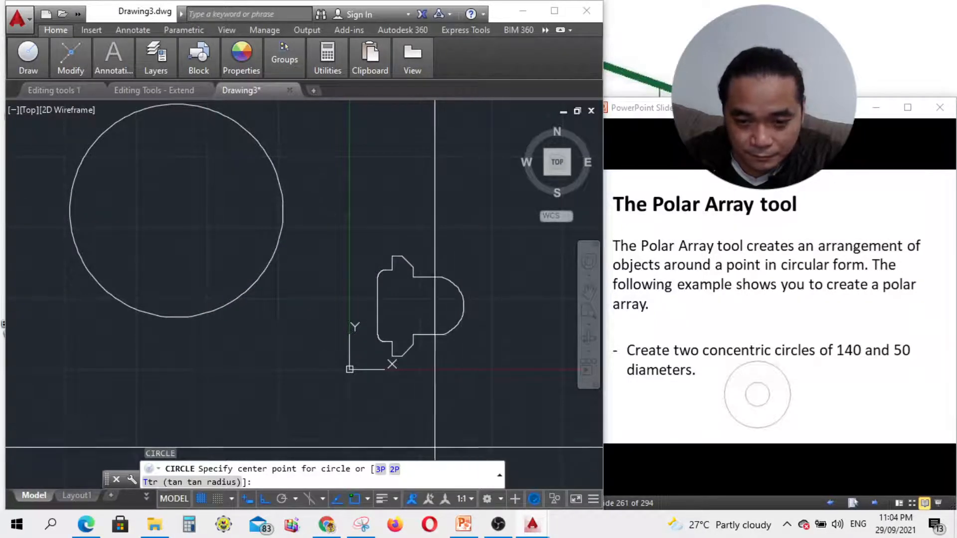
{"action": "left_click", "coordinate": [367, 500]}
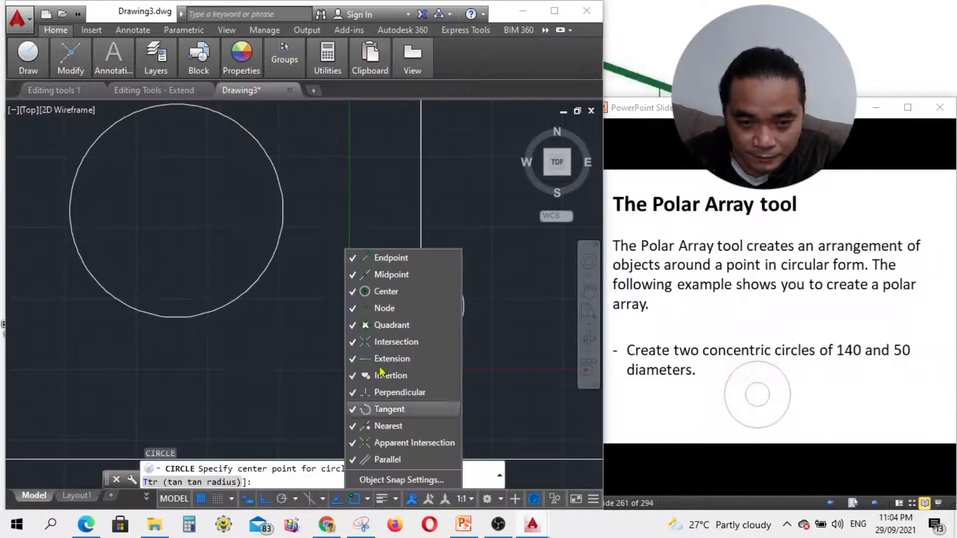
{"action": "key", "text": "Escape"}
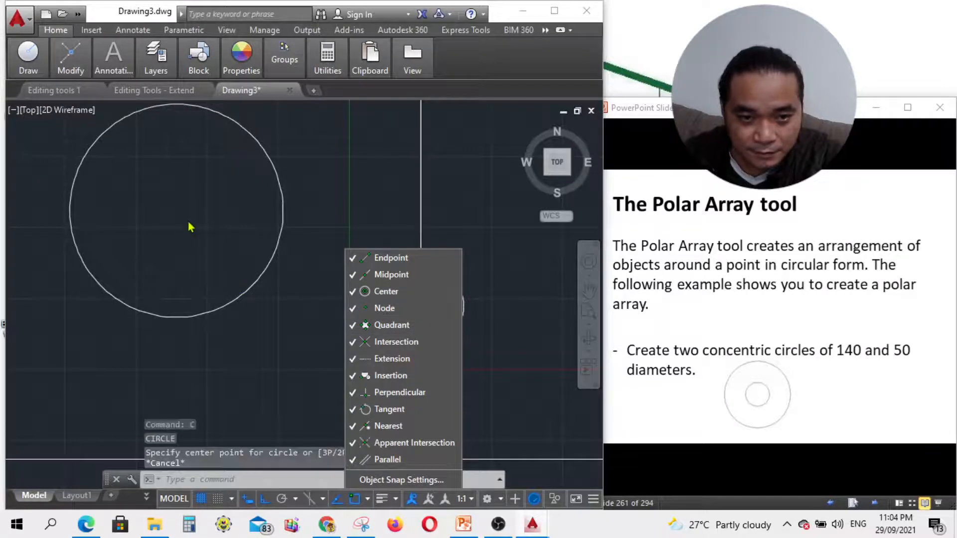
{"action": "scroll", "coordinate": [277, 321], "scroll_direction": "down", "scroll_amount": 3}
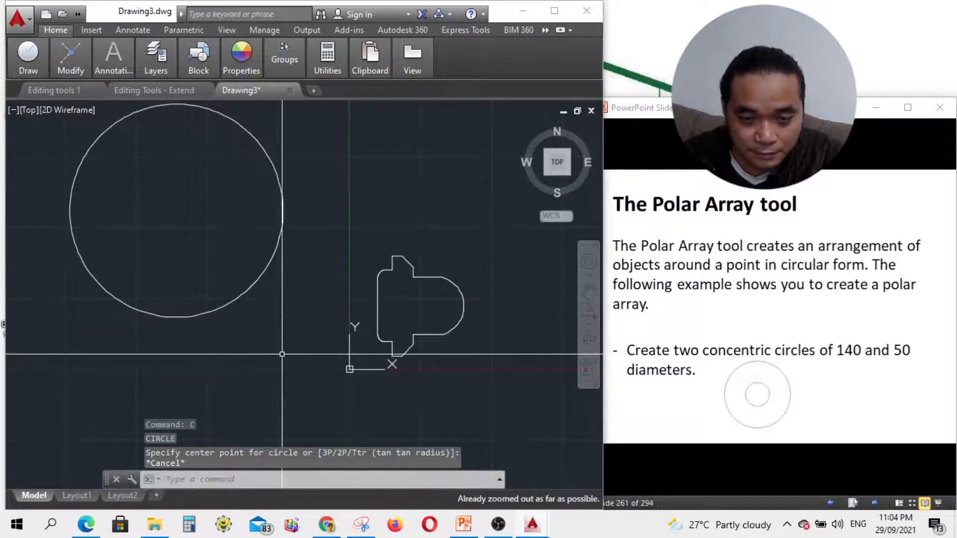
- Draw a second circle of radius 140 from near the centre of the 150-diameter circle
{"action": "key", "text": "Return"}
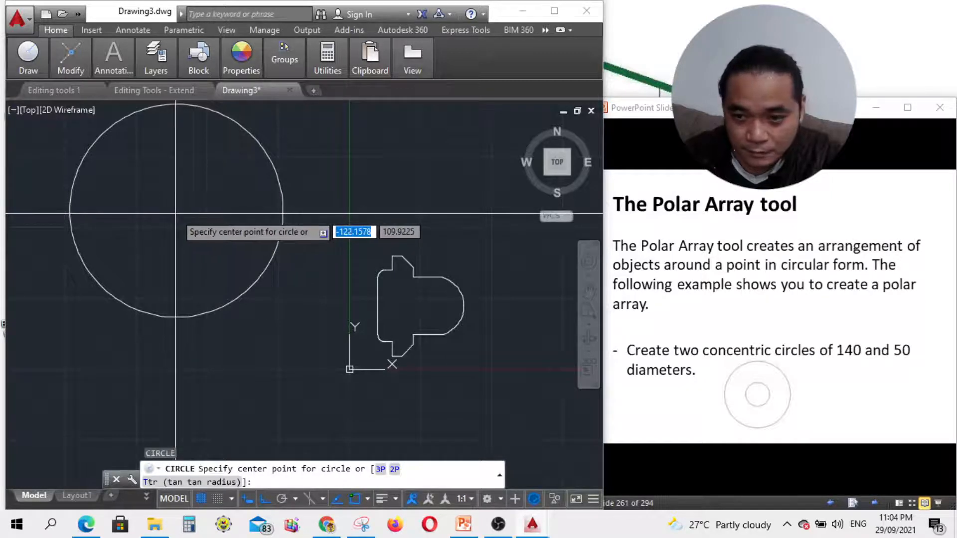
{"action": "left_click", "coordinate": [176, 213]}
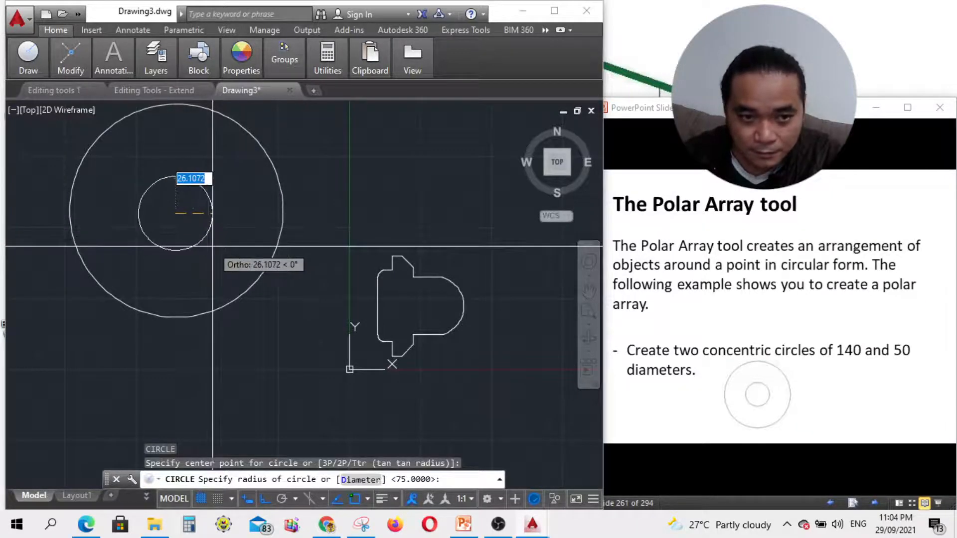
{"action": "type", "text": "140"}
{"action": "key", "text": "Return"}
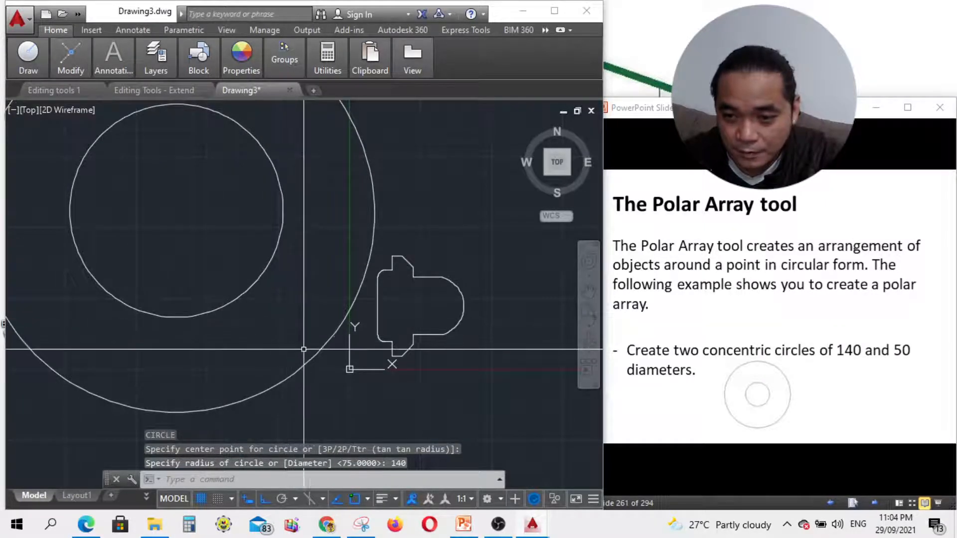
- Select the radius 140 circle with a selection window and delete it
{"action": "left_click", "coordinate": [305, 371]}
{"action": "left_click", "coordinate": [276, 355]}
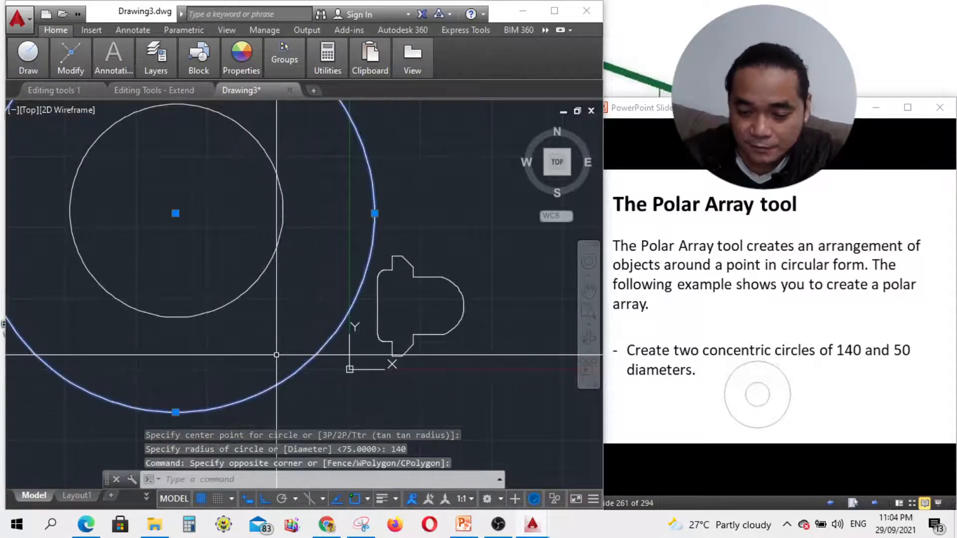
{"action": "key", "text": "Delete"}
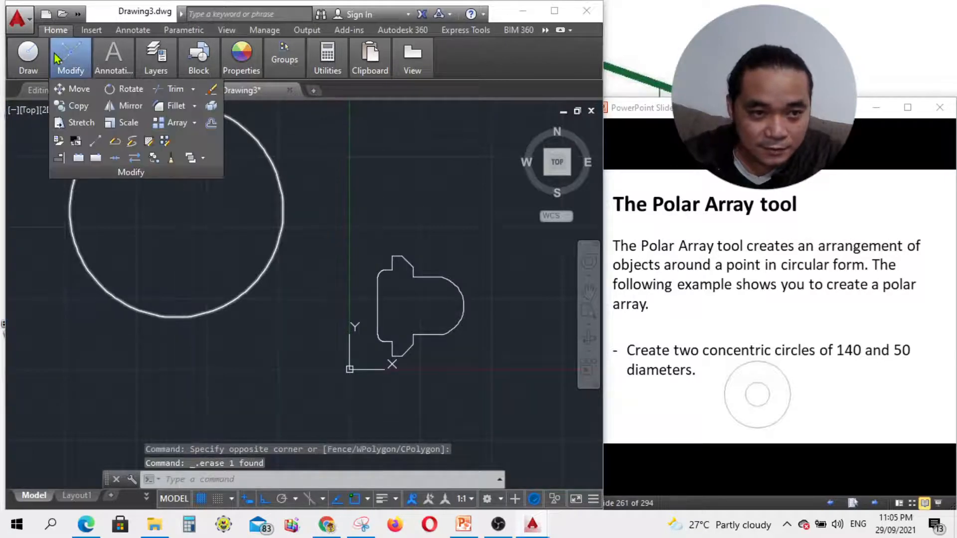
- Draw a circle of diameter 140 by centre and diameter from near the middle of the 150-diameter circle
{"action": "mouse_move", "coordinate": [70, 56]}
{"action": "mouse_move", "coordinate": [42, 68]}
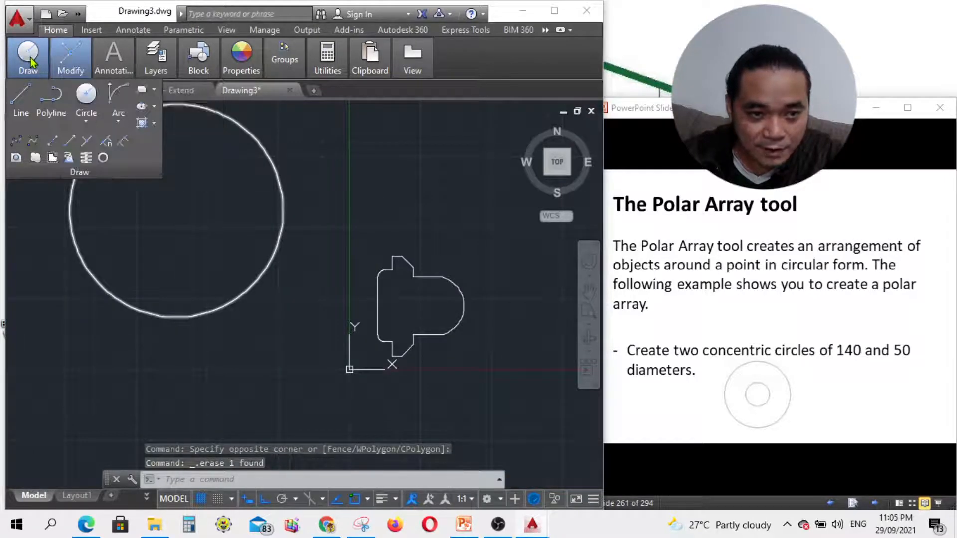
{"action": "left_click", "coordinate": [87, 121]}
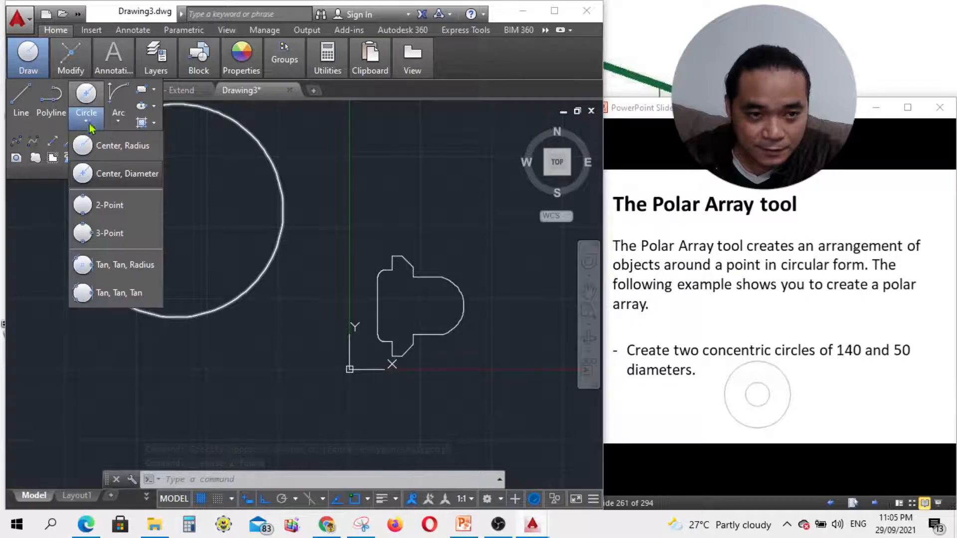
{"action": "left_click", "coordinate": [117, 173]}
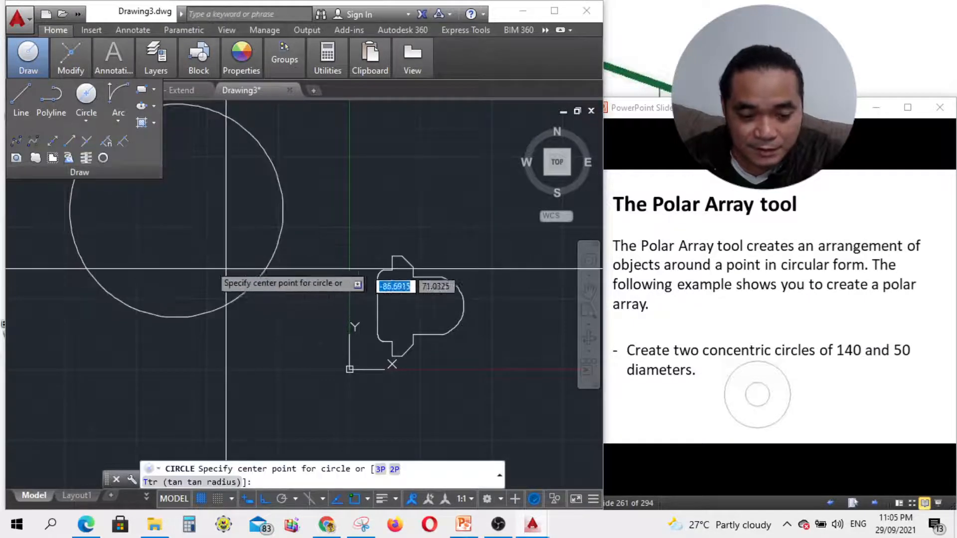
{"action": "left_click", "coordinate": [176, 213]}
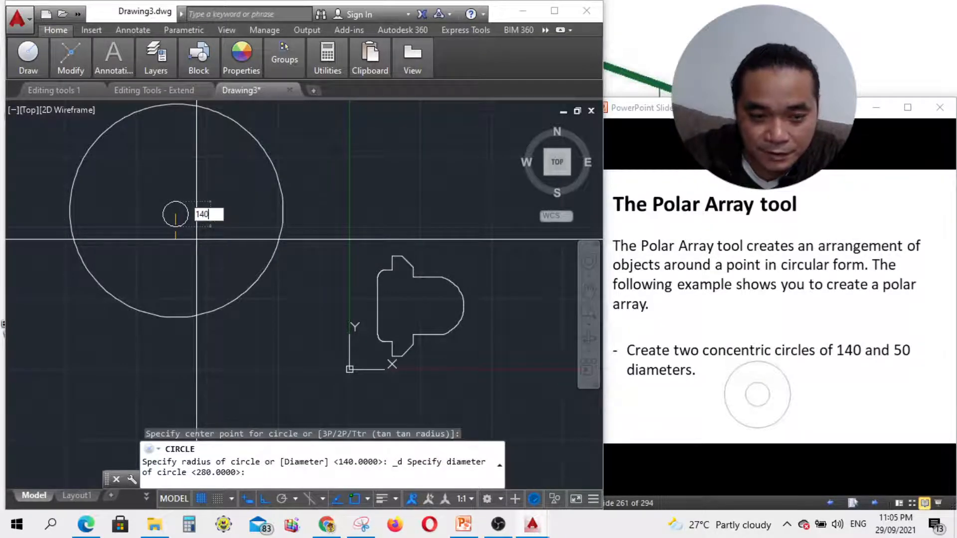
{"action": "key", "text": "Return"}
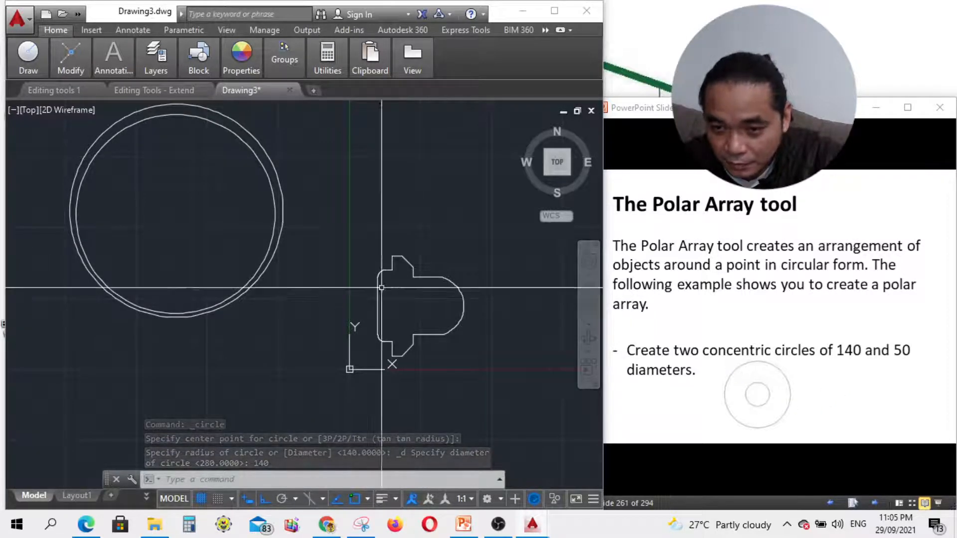
- Move the 140-diameter circle slightly upward inside the 150-diameter circle, using its centre as base point
{"action": "left_click", "coordinate": [175, 117]}
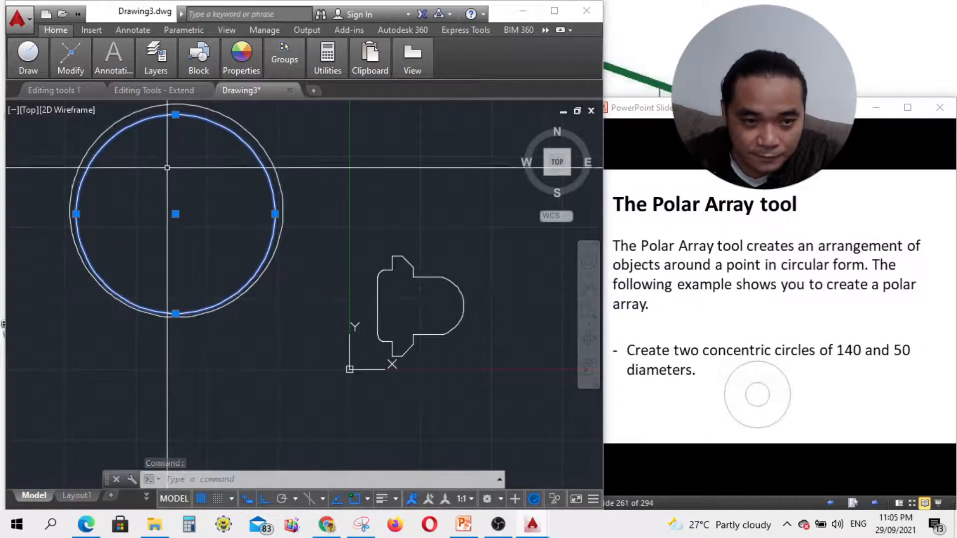
{"action": "type", "text": "m"}
{"action": "key", "text": "Return"}
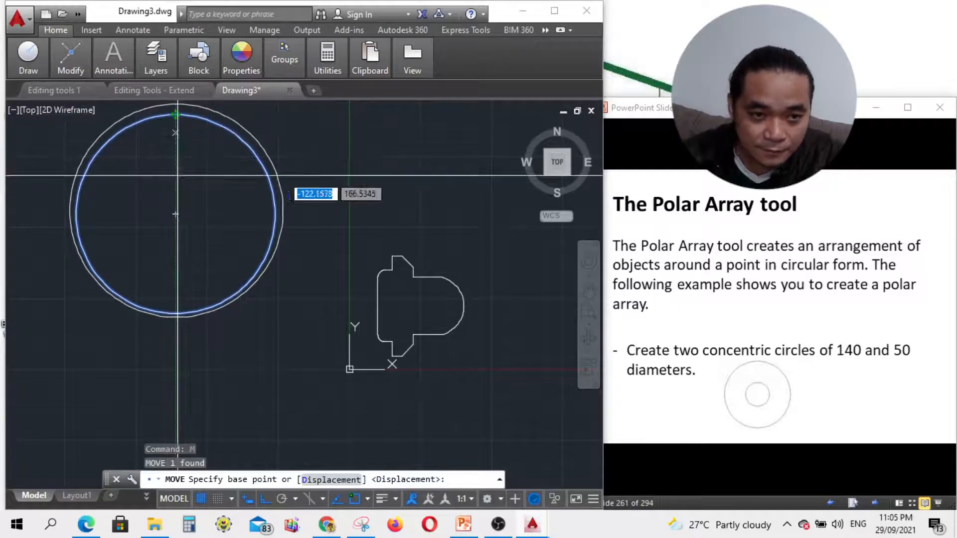
{"action": "left_click", "coordinate": [175, 214]}
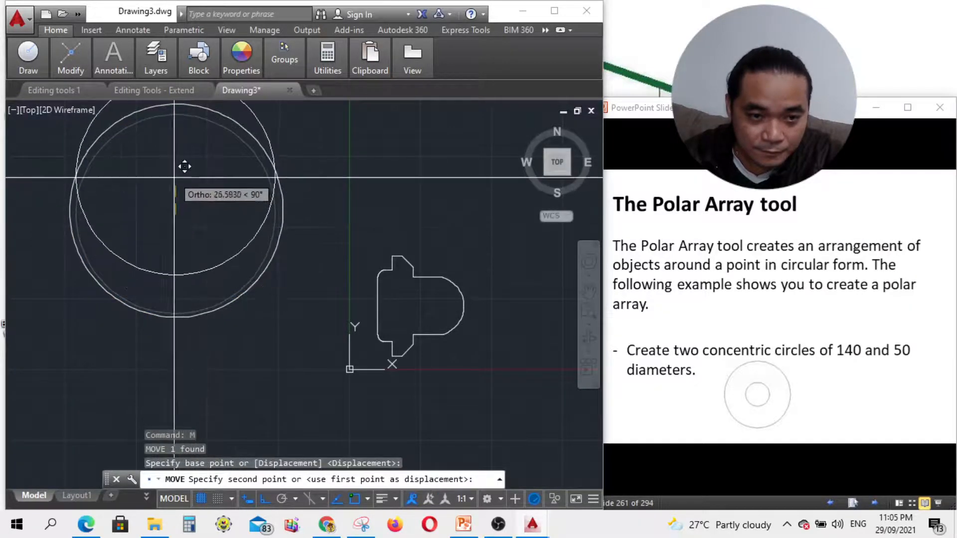
{"action": "left_click", "coordinate": [185, 198]}
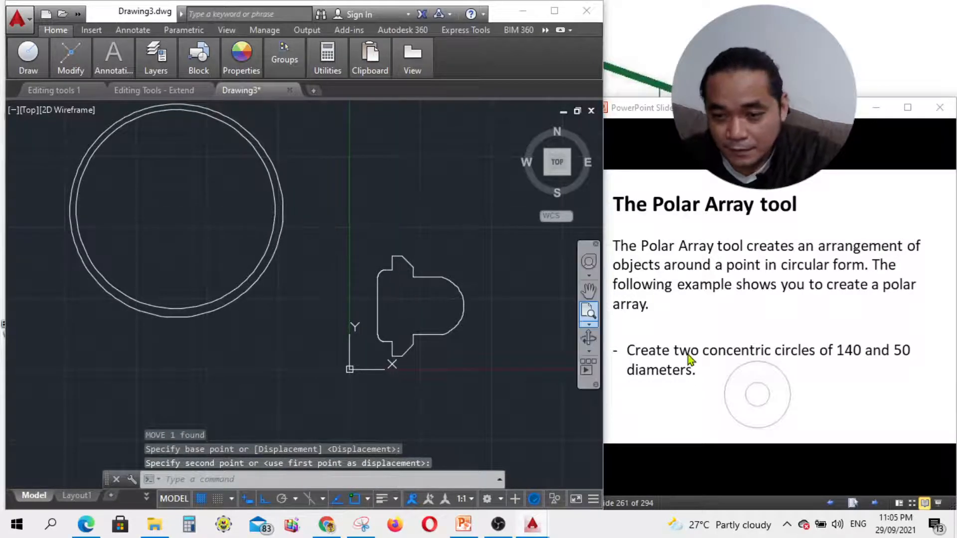
- Look ahead at the slide on drawing a circle at a quadrant, and return to the Polar Array introduction slide
{"action": "left_click", "coordinate": [886, 464]}
{"action": "left_click", "coordinate": [875, 504]}
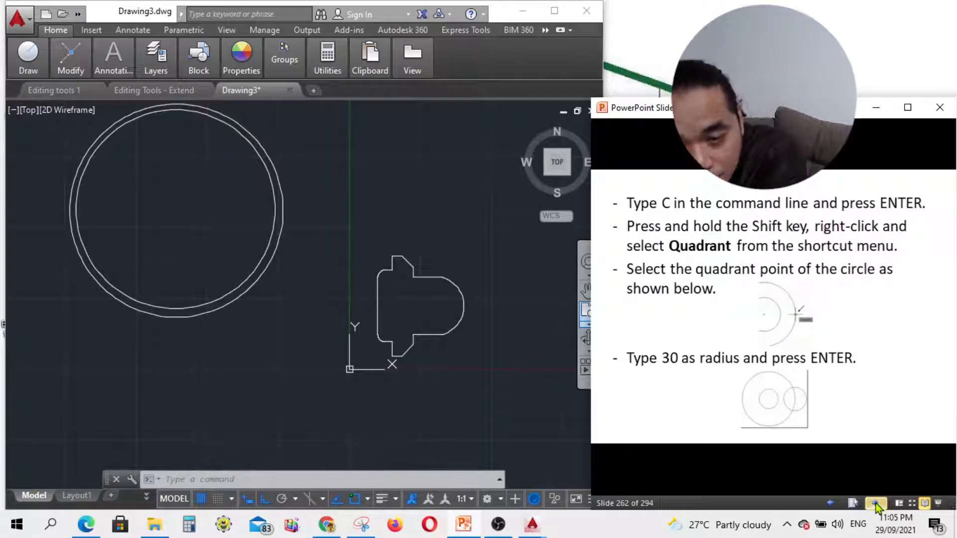
{"action": "left_click", "coordinate": [835, 502]}
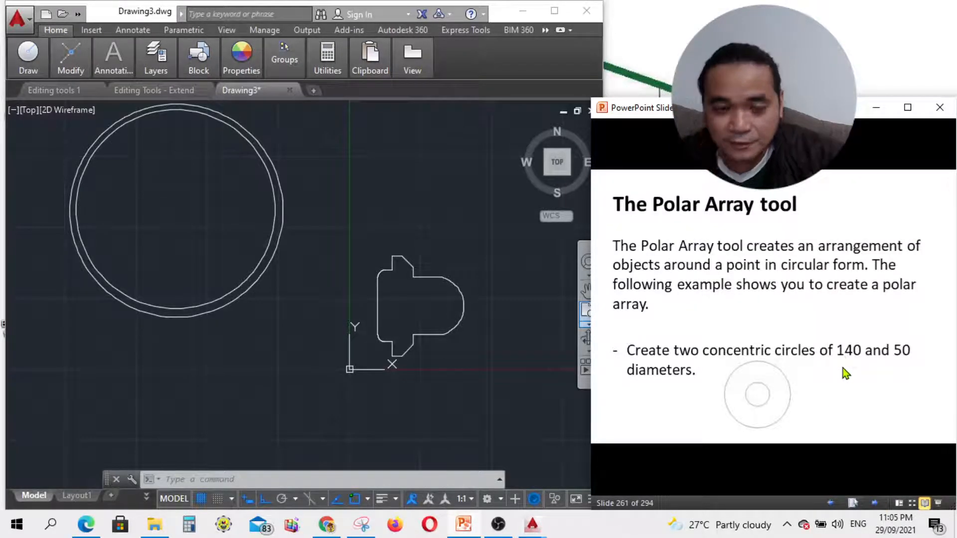
- Restart the slide reading view and page forward from the Extend tool slide to the Polar Array introduction slide
{"action": "key", "text": "Escape"}
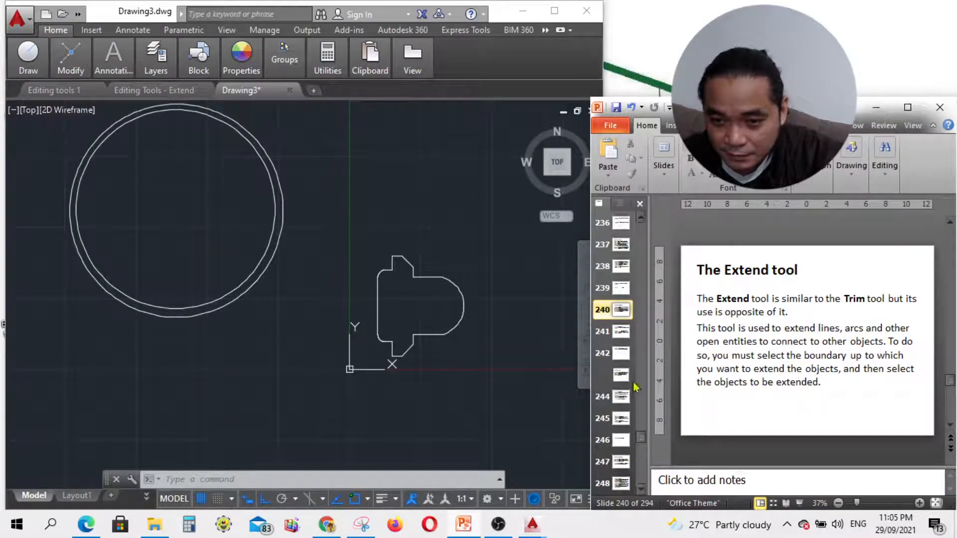
{"action": "left_click", "coordinate": [786, 504]}
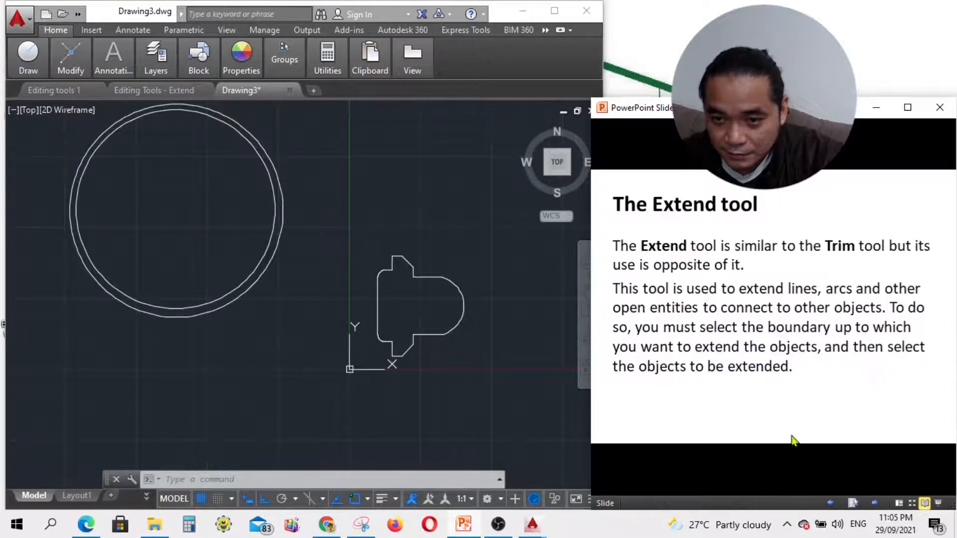
{"action": "left_click", "coordinate": [876, 504]}
{"action": "left_click", "coordinate": [877, 504]}
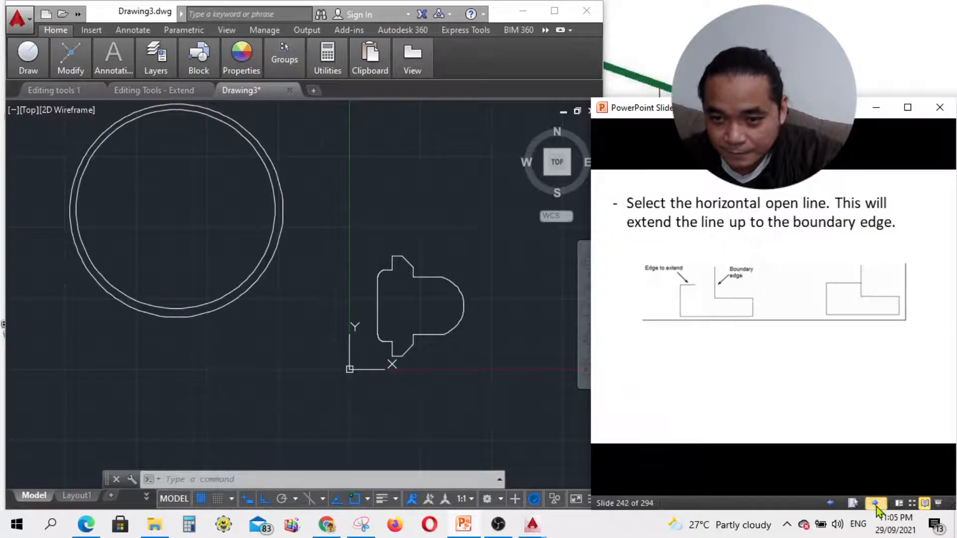
{"action": "left_click", "coordinate": [877, 503]}
{"action": "left_click", "coordinate": [876, 503]}
{"action": "left_click", "coordinate": [877, 504]}
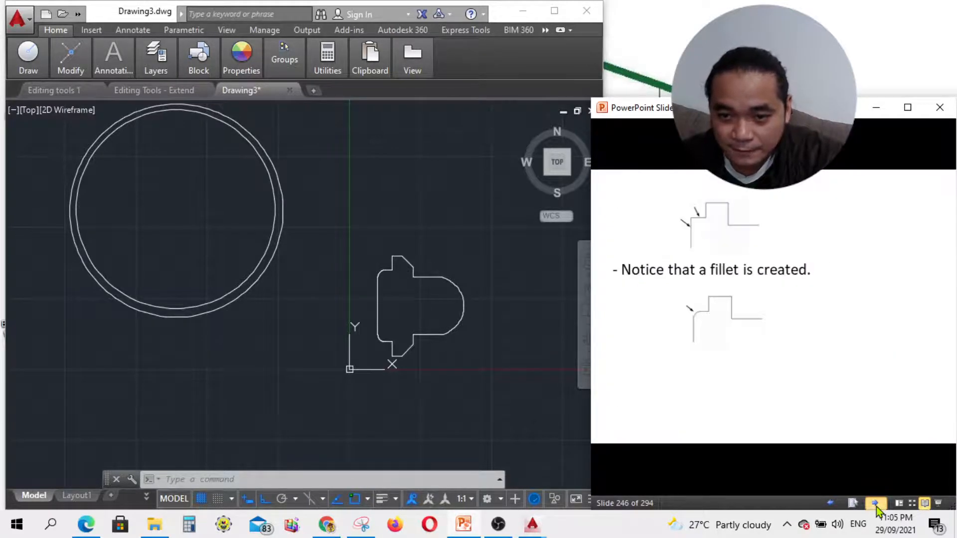
{"action": "left_click", "coordinate": [876, 505]}
{"action": "left_click", "coordinate": [876, 505]}
{"action": "left_click", "coordinate": [877, 505]}
{"action": "left_click", "coordinate": [876, 505]}
{"action": "left_click", "coordinate": [877, 504]}
{"action": "left_click", "coordinate": [876, 504]}
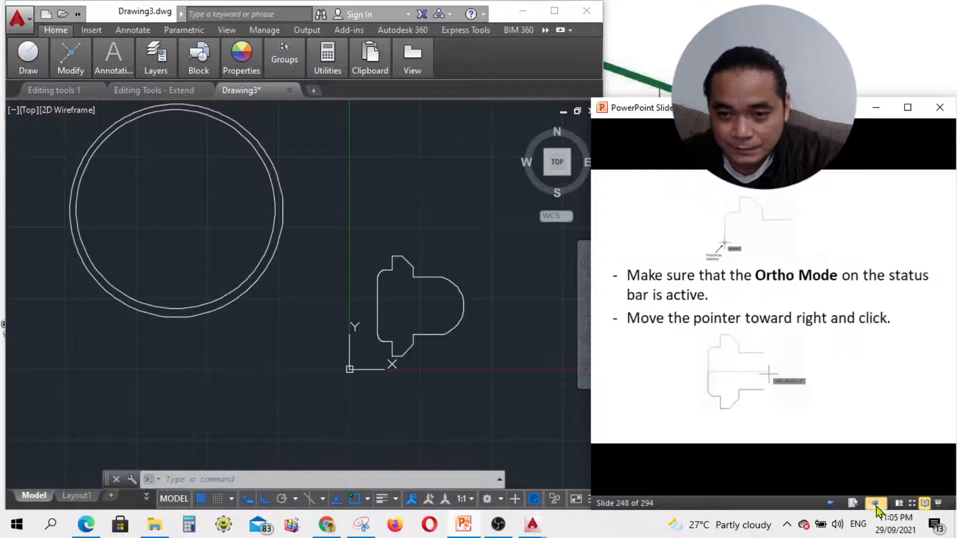
{"action": "left_click", "coordinate": [877, 503]}
{"action": "left_click", "coordinate": [877, 504]}
{"action": "left_click", "coordinate": [876, 504]}
{"action": "left_click", "coordinate": [876, 503]}
{"action": "left_click", "coordinate": [877, 504]}
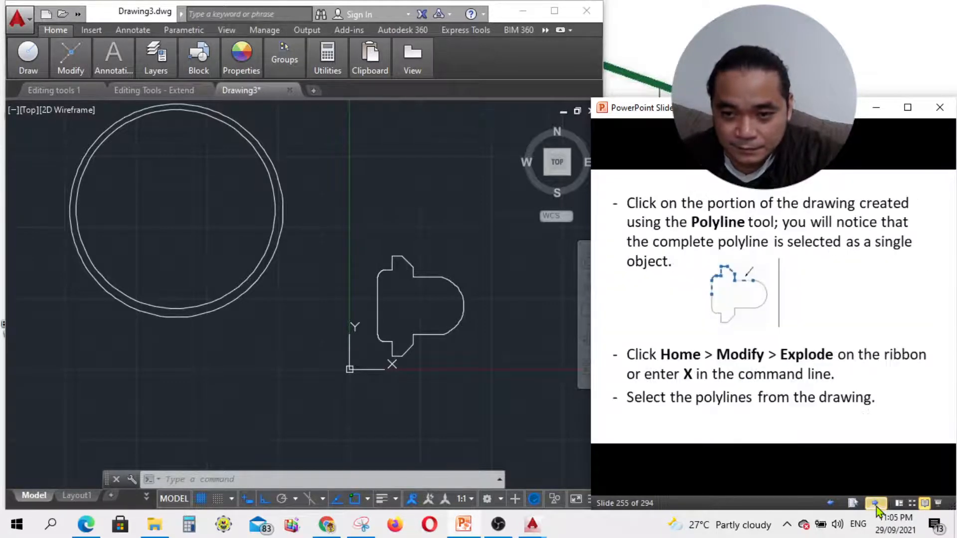
{"action": "left_click", "coordinate": [876, 504]}
{"action": "left_click", "coordinate": [877, 503]}
{"action": "left_click", "coordinate": [877, 503]}
{"action": "left_click", "coordinate": [876, 504]}
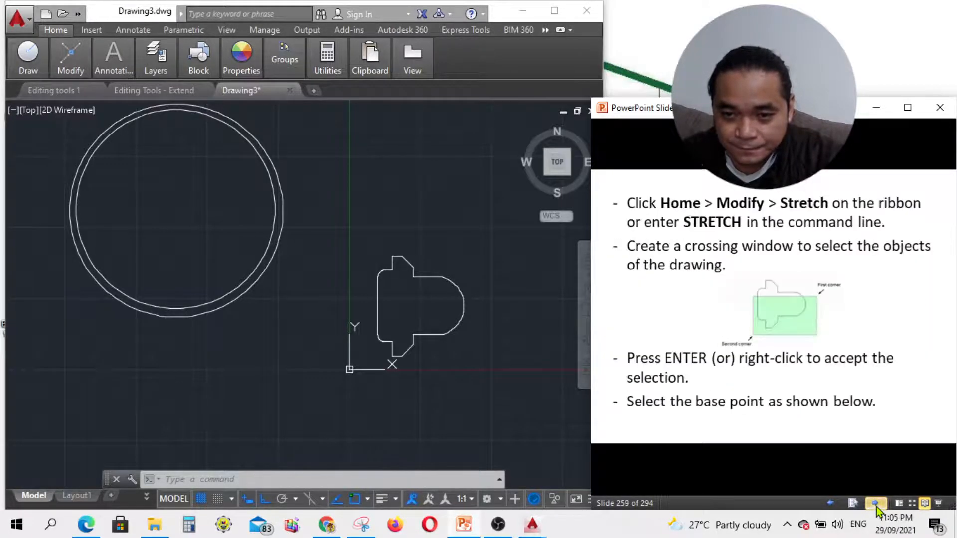
{"action": "left_click", "coordinate": [876, 504]}
{"action": "left_click", "coordinate": [877, 504]}
{"action": "left_click", "coordinate": [877, 505]}
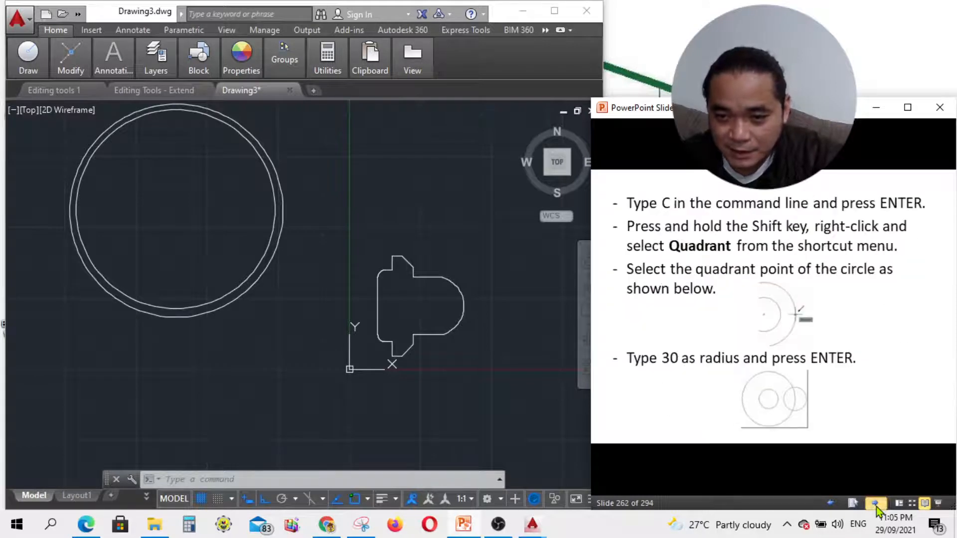
{"action": "left_click", "coordinate": [876, 506]}
{"action": "left_click", "coordinate": [833, 505]}
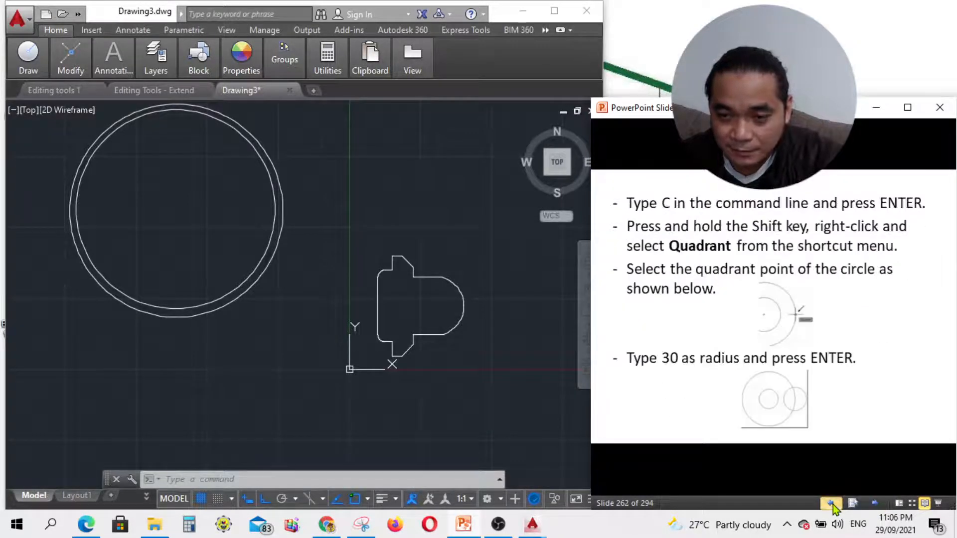
{"action": "left_click", "coordinate": [833, 505]}
- Select both large overlapping circles with a crossing window and delete them
{"action": "left_click", "coordinate": [306, 210]}
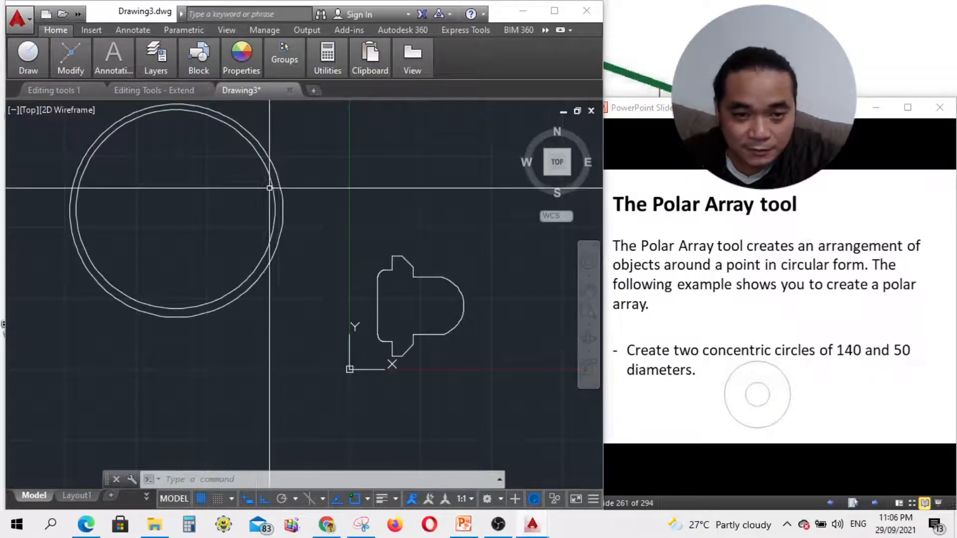
{"action": "left_click", "coordinate": [305, 195]}
{"action": "left_click", "coordinate": [210, 182]}
{"action": "key", "text": "Delete"}
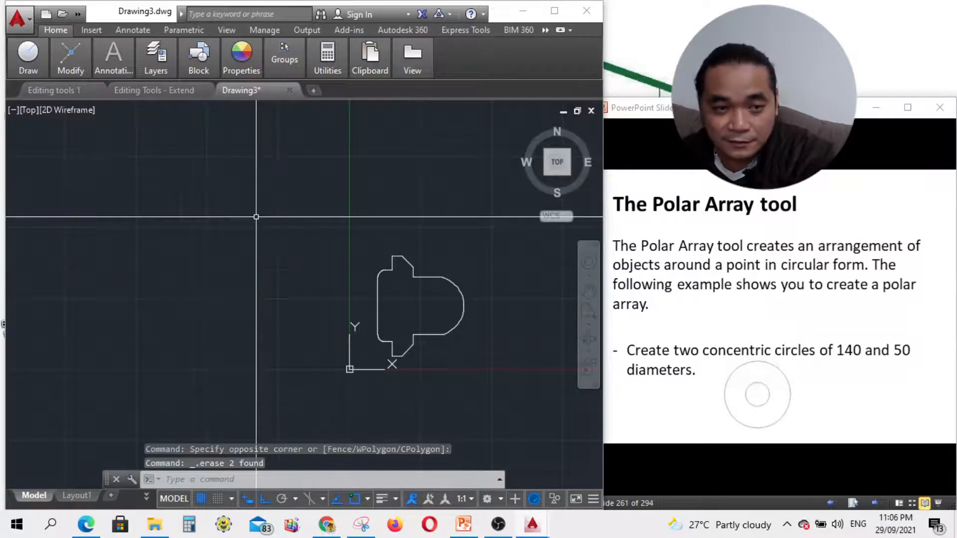
- Draw a circle of diameter 50 by centre and diameter in the empty area beside the stretched profile
{"action": "mouse_move", "coordinate": [31, 64]}
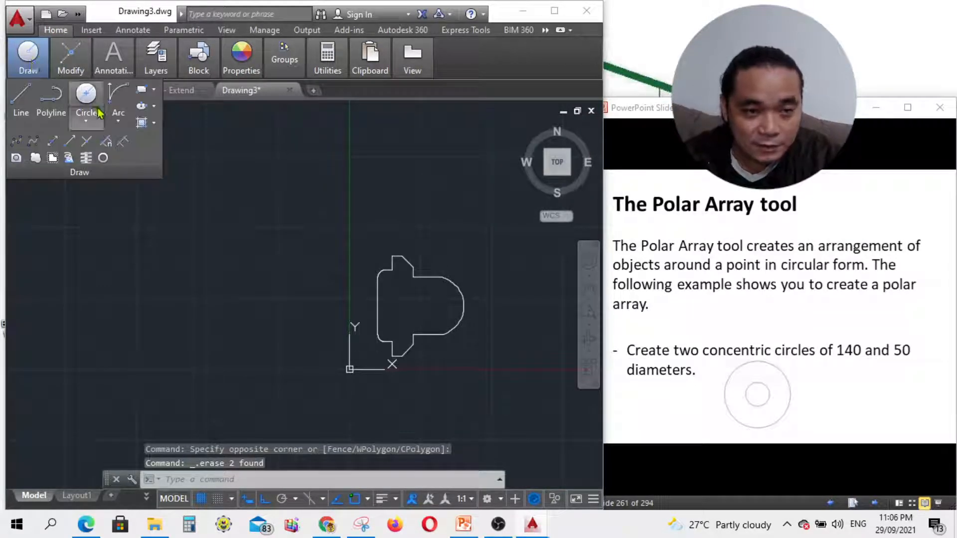
{"action": "left_click", "coordinate": [85, 95]}
{"action": "left_click", "coordinate": [86, 119]}
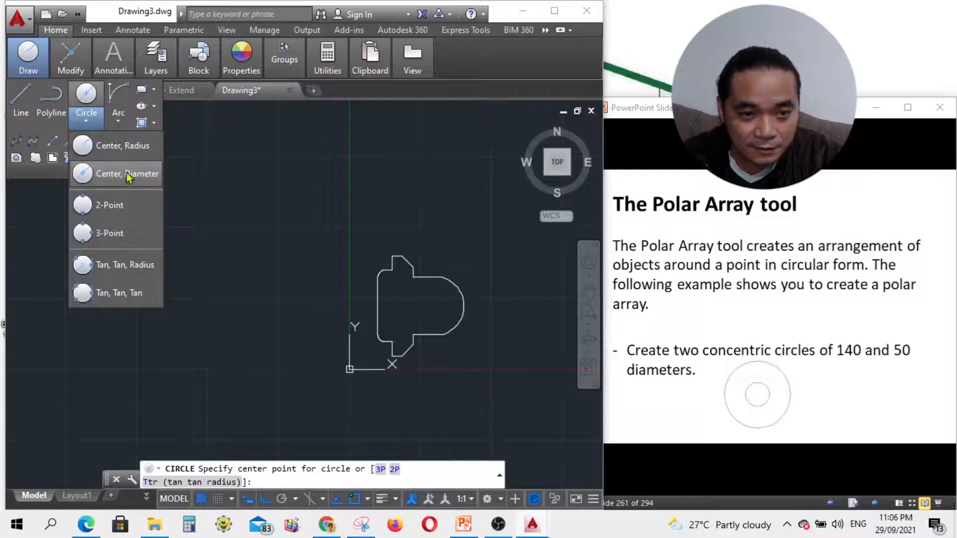
{"action": "left_click", "coordinate": [120, 179]}
{"action": "left_click", "coordinate": [224, 269]}
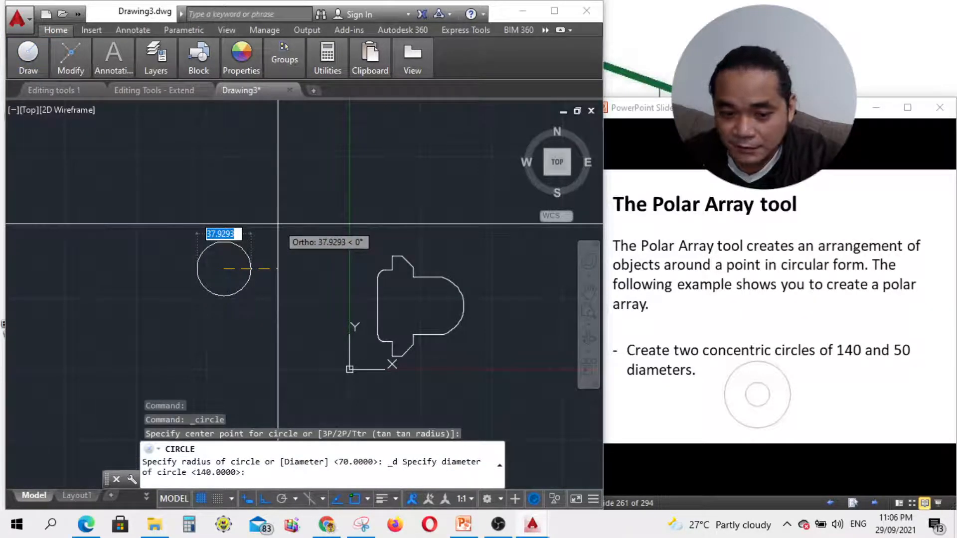
{"action": "type", "text": "50"}
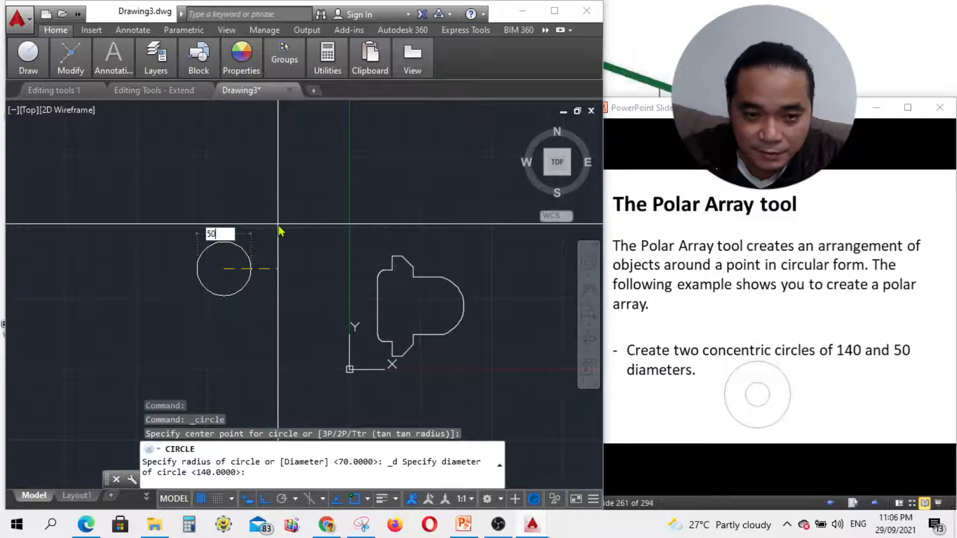
{"action": "key", "text": "Return"}
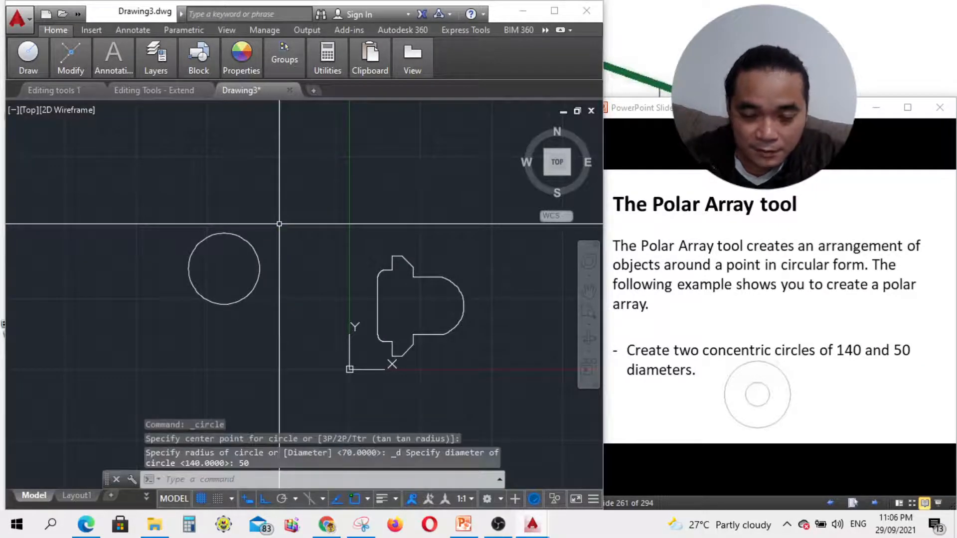
- Draw a circle of diameter 140 by centre and diameter around the 50-diameter circle, picking the centre in its middle
{"action": "left_click", "coordinate": [44, 63]}
{"action": "left_click", "coordinate": [69, 58]}
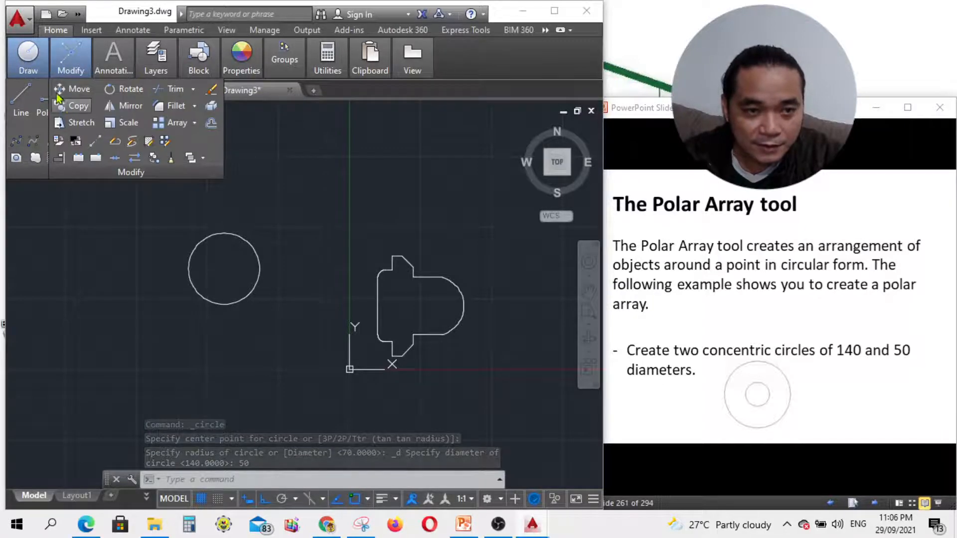
{"action": "left_click", "coordinate": [26, 69]}
{"action": "left_click", "coordinate": [85, 121]}
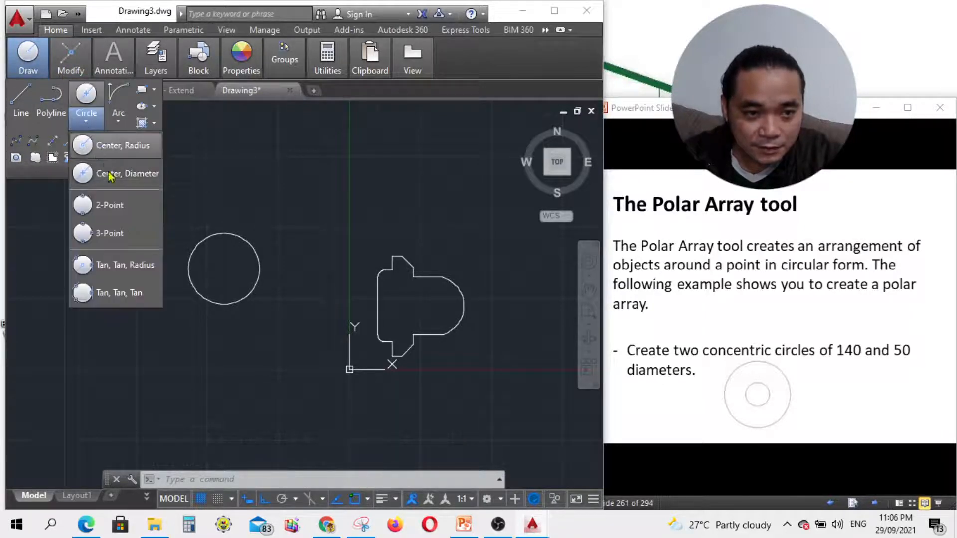
{"action": "left_click", "coordinate": [111, 177]}
{"action": "scroll", "coordinate": [229, 278], "scroll_direction": "down", "scroll_amount": 2}
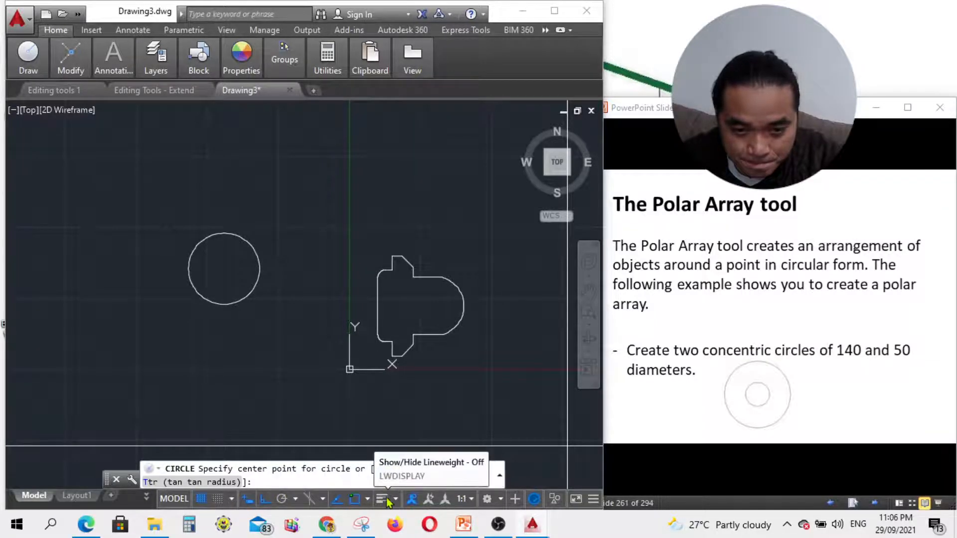
{"action": "left_click", "coordinate": [356, 500]}
{"action": "left_click", "coordinate": [356, 500]}
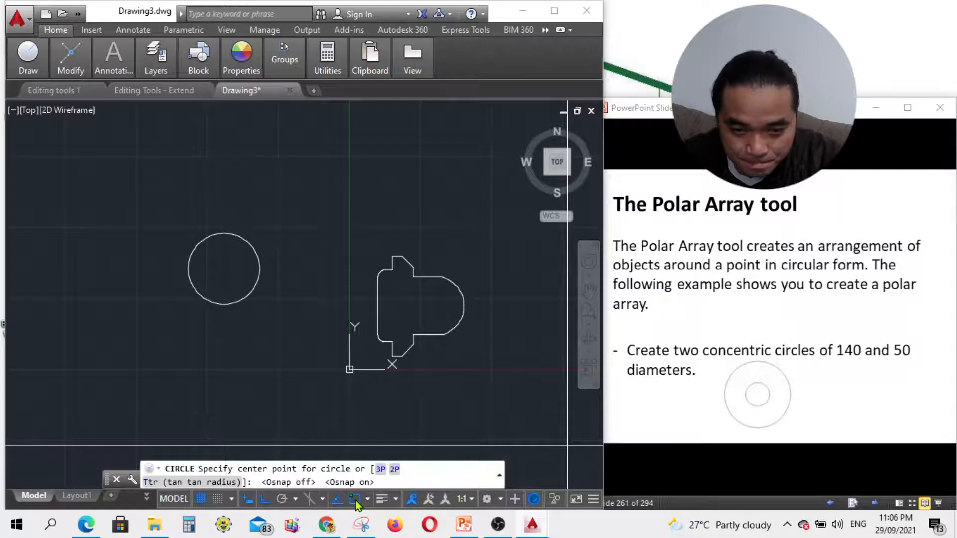
{"action": "left_click", "coordinate": [222, 270]}
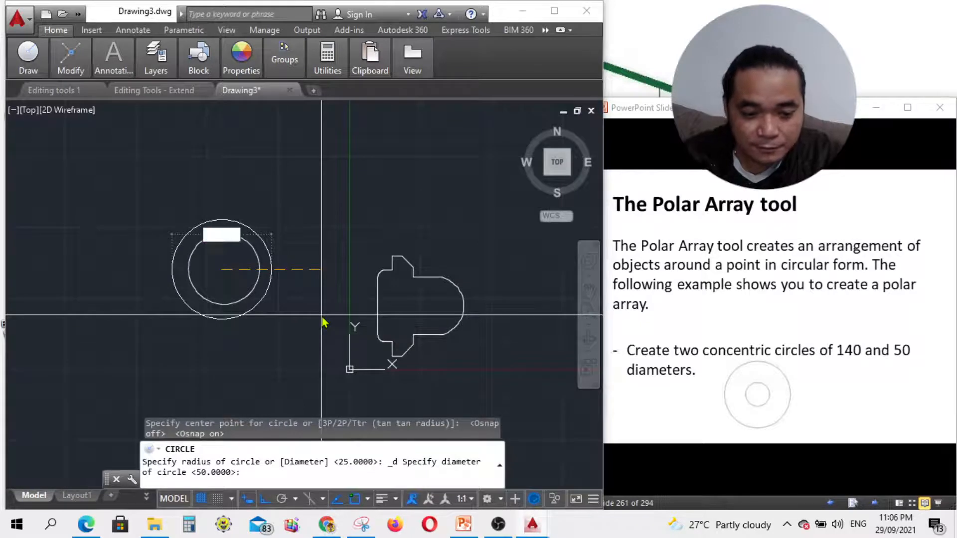
{"action": "type", "text": "140"}
{"action": "key", "text": "Return"}
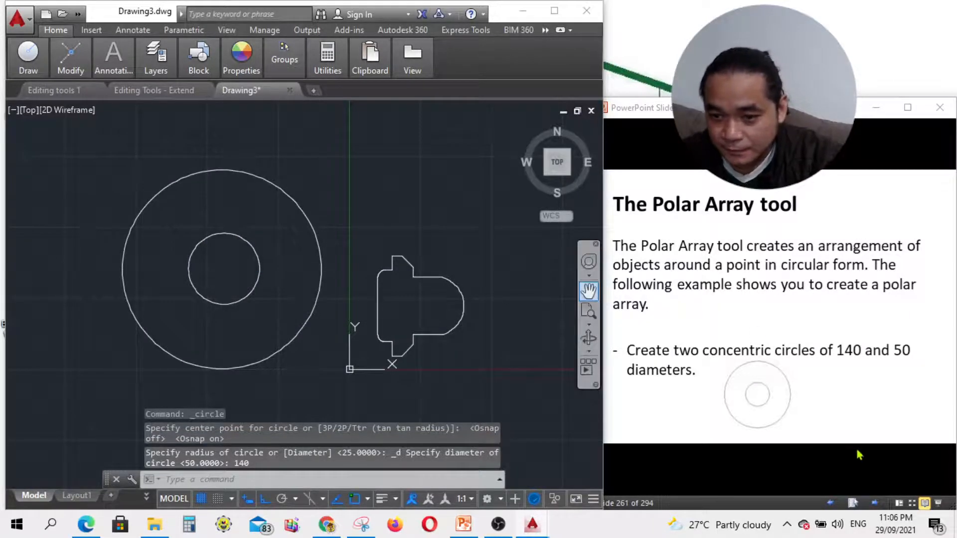
- Advance the slides to the instructions for drawing a circle of radius 30 at a quadrant point
{"action": "left_click", "coordinate": [873, 504]}
{"action": "left_click", "coordinate": [874, 504]}
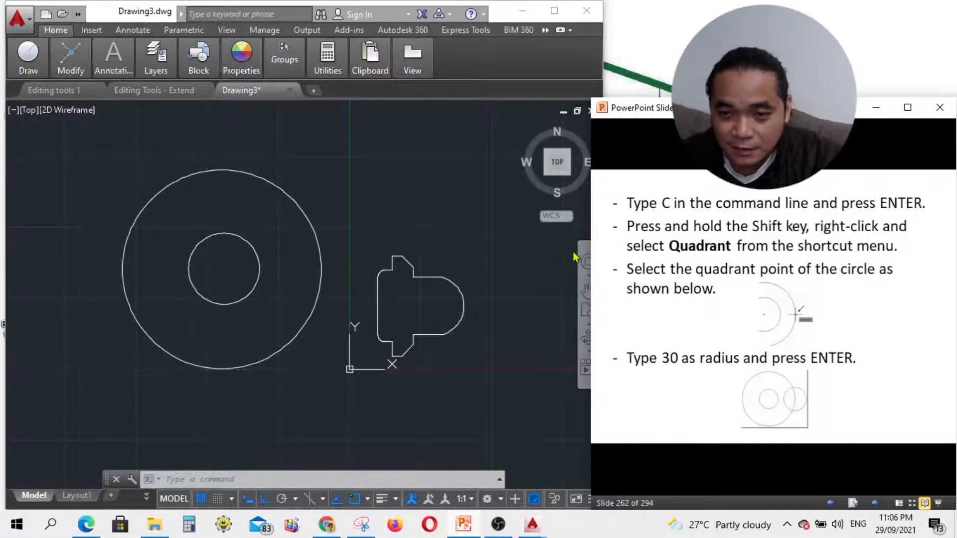
{"action": "left_click", "coordinate": [831, 504]}
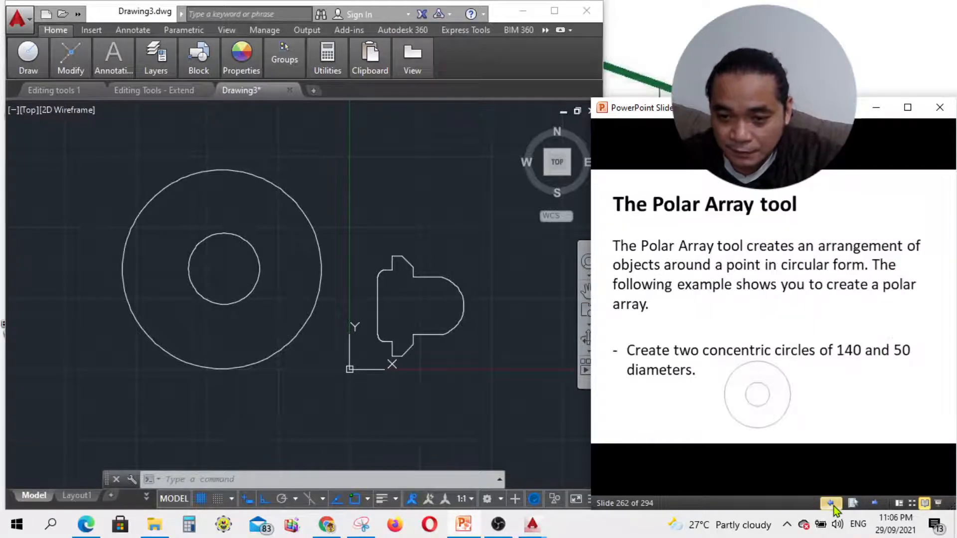
{"action": "left_click", "coordinate": [876, 504]}
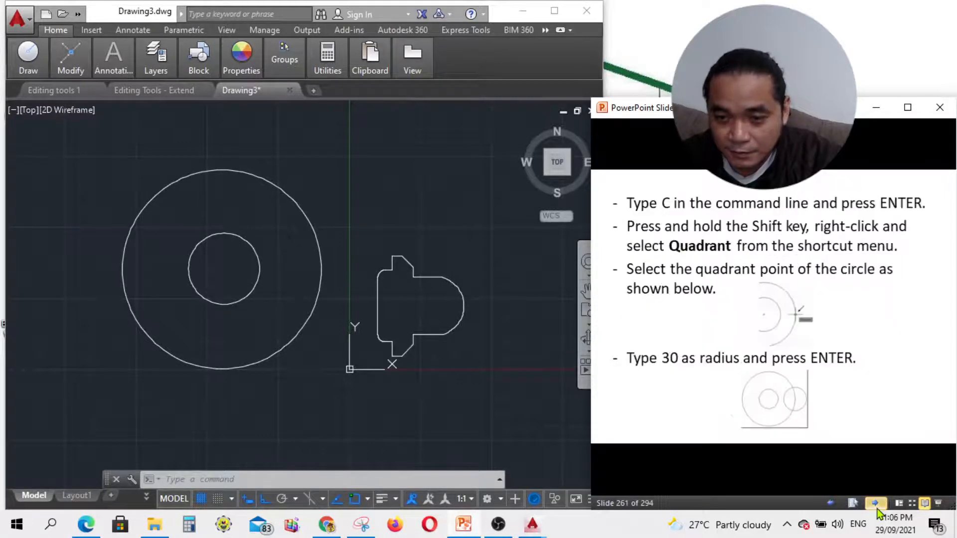
{"action": "left_click", "coordinate": [301, 481]}
{"action": "type", "text": "c"}
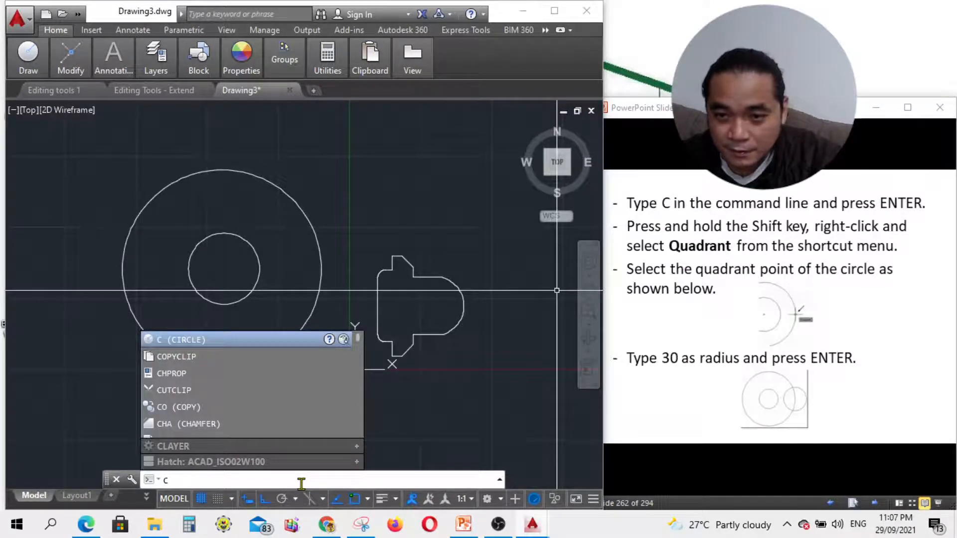
{"action": "key", "text": "BackSpace"}
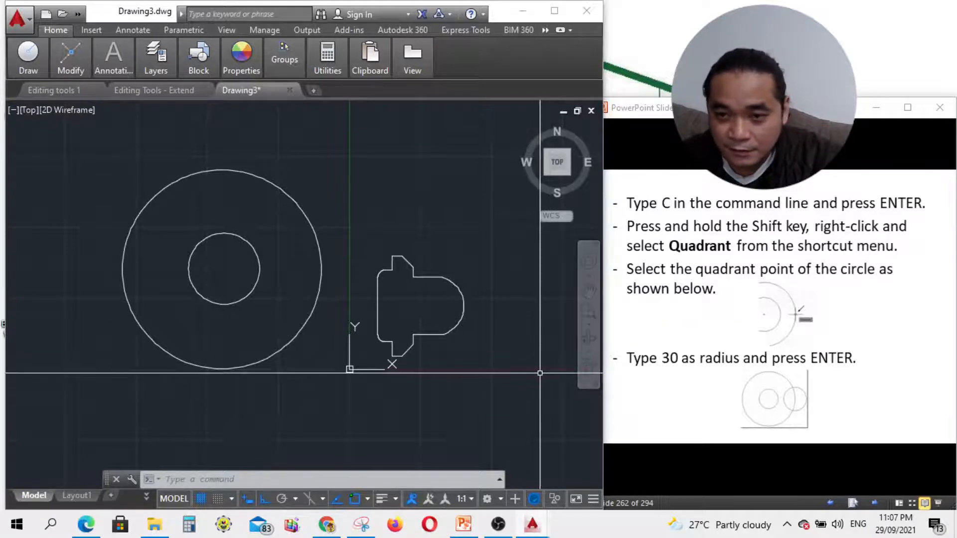
{"action": "type", "text": "C"}
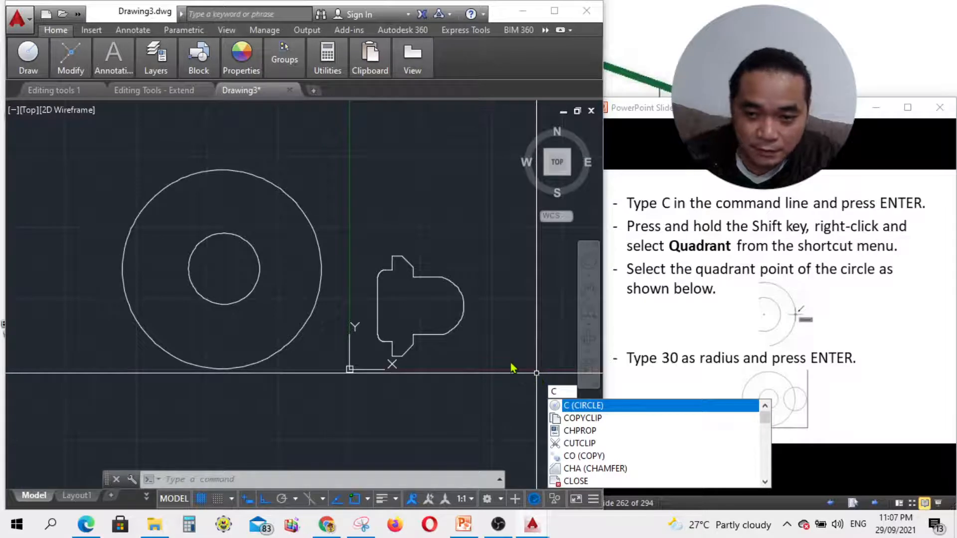
{"action": "key", "text": "Escape"}
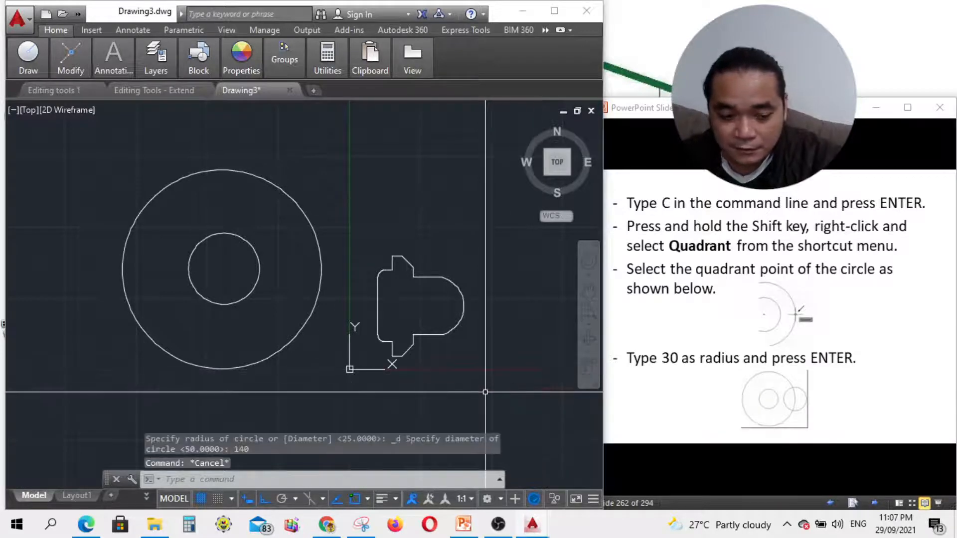
{"action": "key", "text": "Return"}
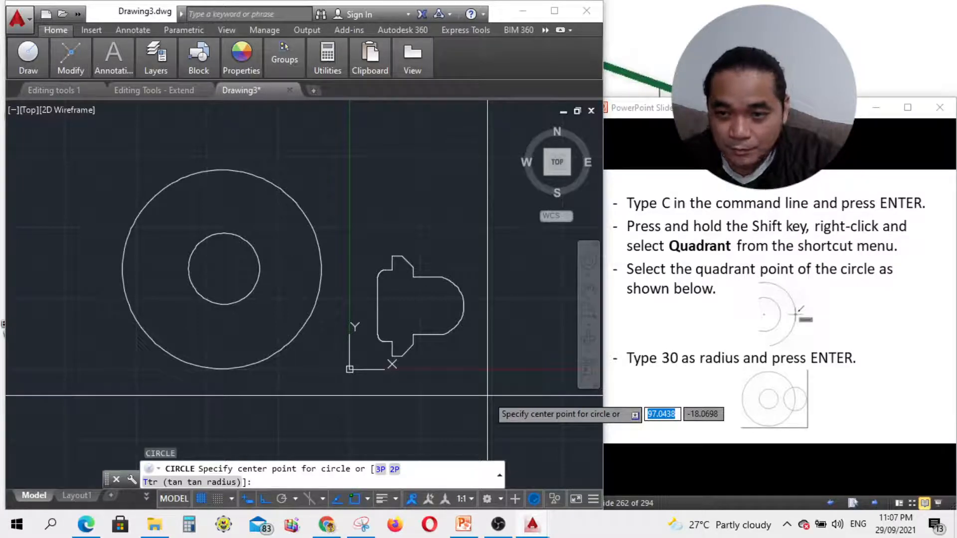
{"action": "key", "text": "shift"}
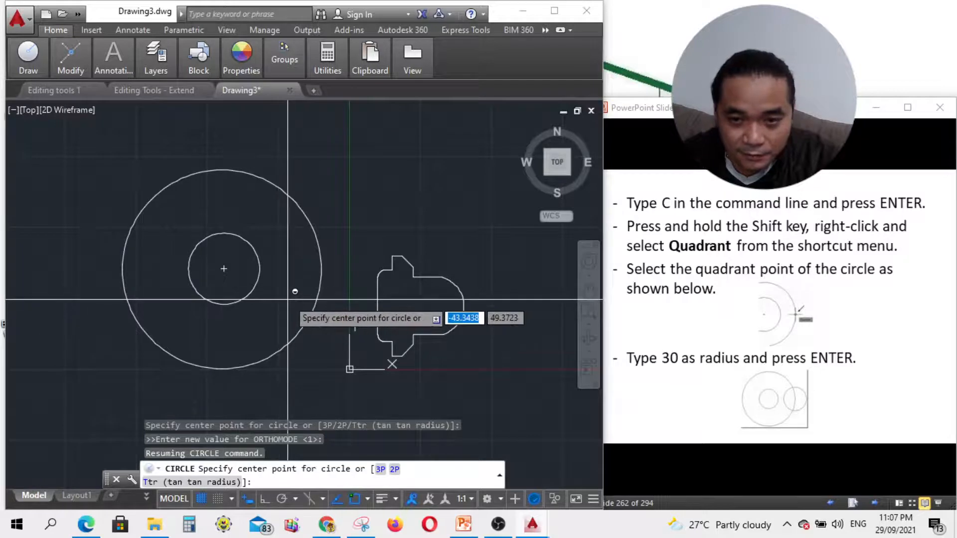
{"action": "right_click", "coordinate": [324, 275], "text": "shift"}
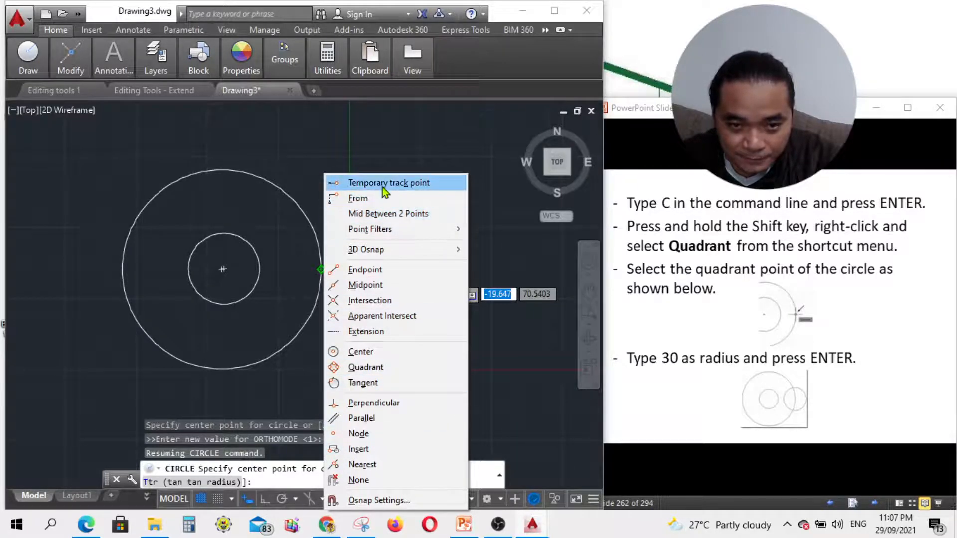
{"action": "left_click", "coordinate": [365, 367]}
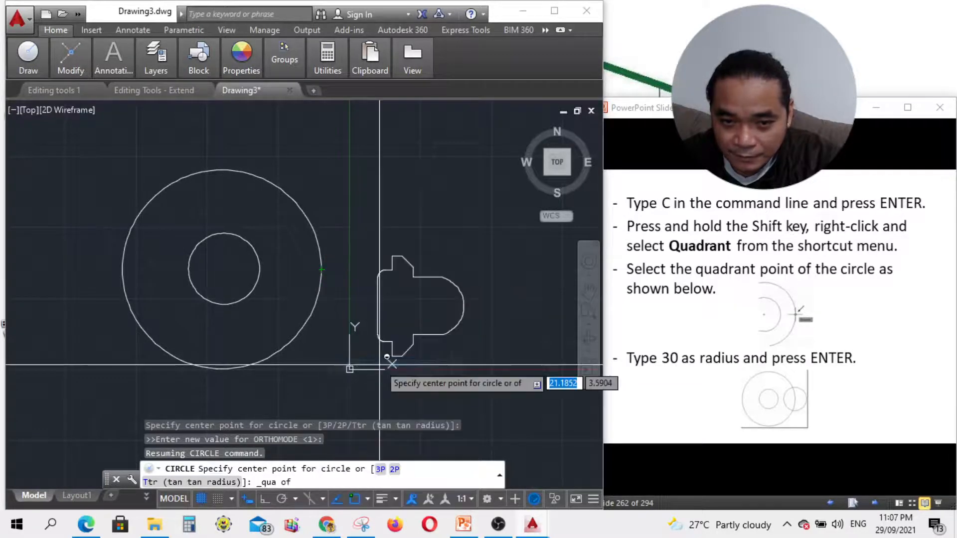
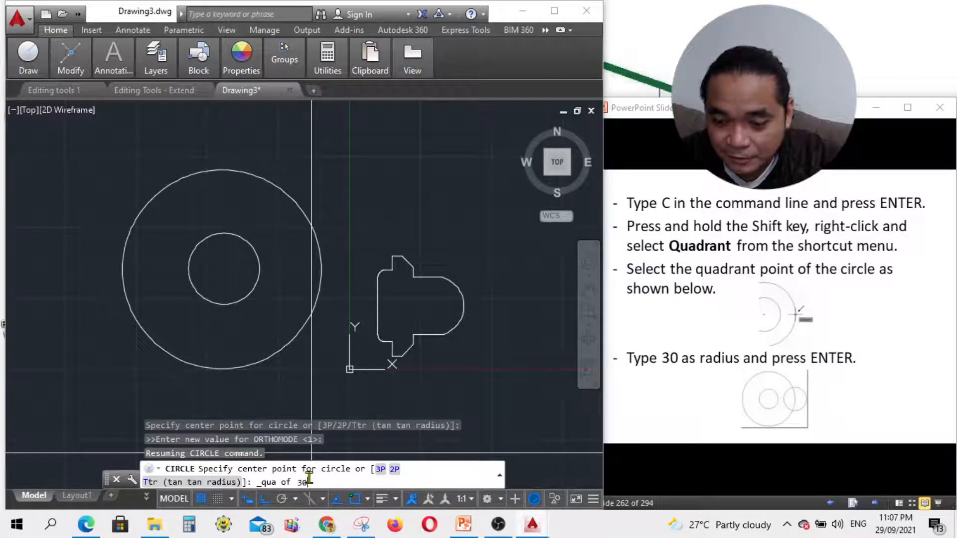
{"action": "key", "text": "Return"}
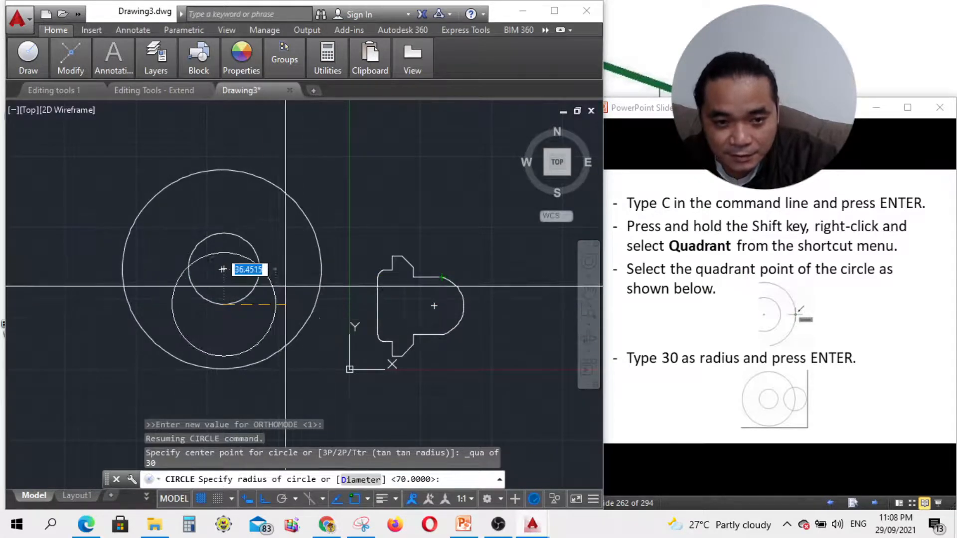
{"action": "key", "text": "Escape"}
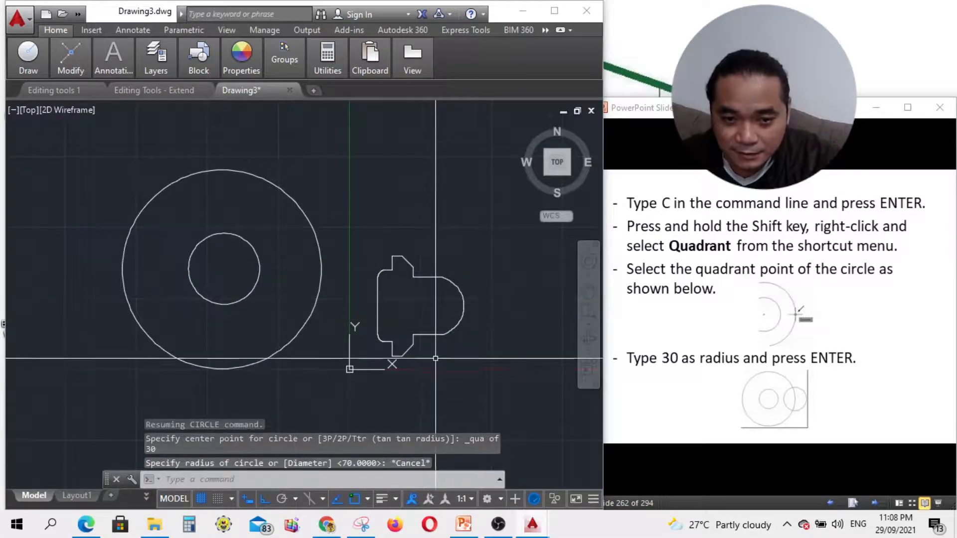
- Select the whole stretched profile with a crossing window and move it horizontally farther away from the concentric circles
{"action": "left_click", "coordinate": [490, 392]}
{"action": "left_click", "coordinate": [363, 216]}
{"action": "type", "text": "m"}
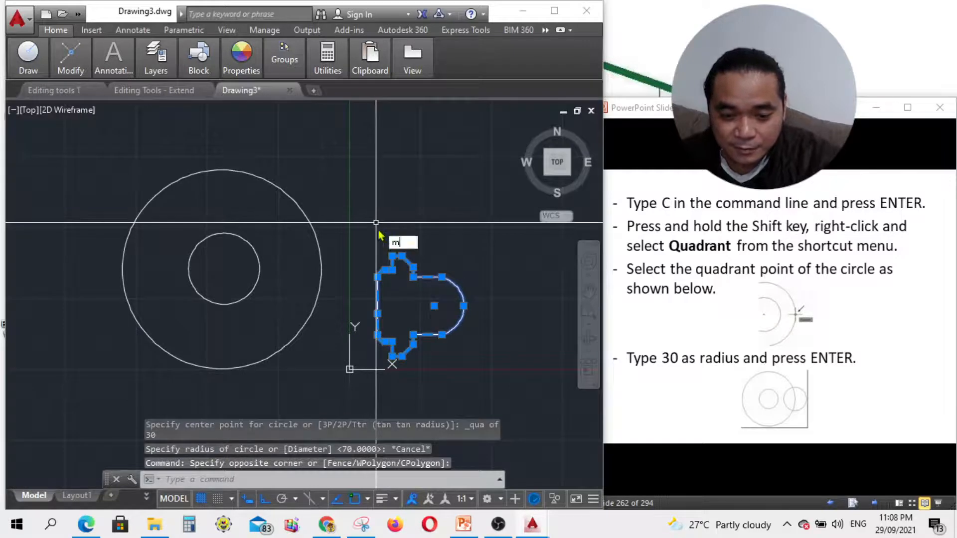
{"action": "key", "text": "Return"}
{"action": "left_click", "coordinate": [426, 278]}
{"action": "left_click", "coordinate": [505, 278]}
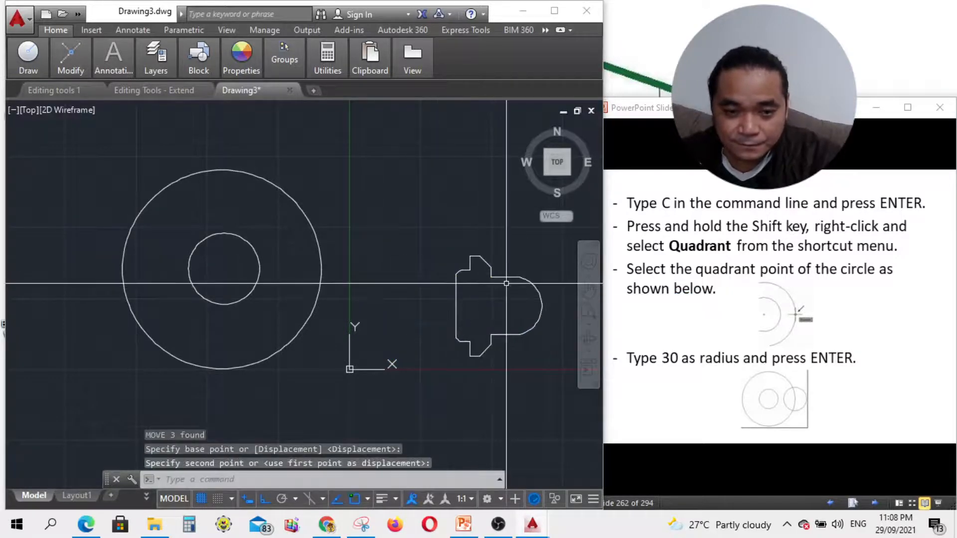
{"action": "key", "text": "Escape"}
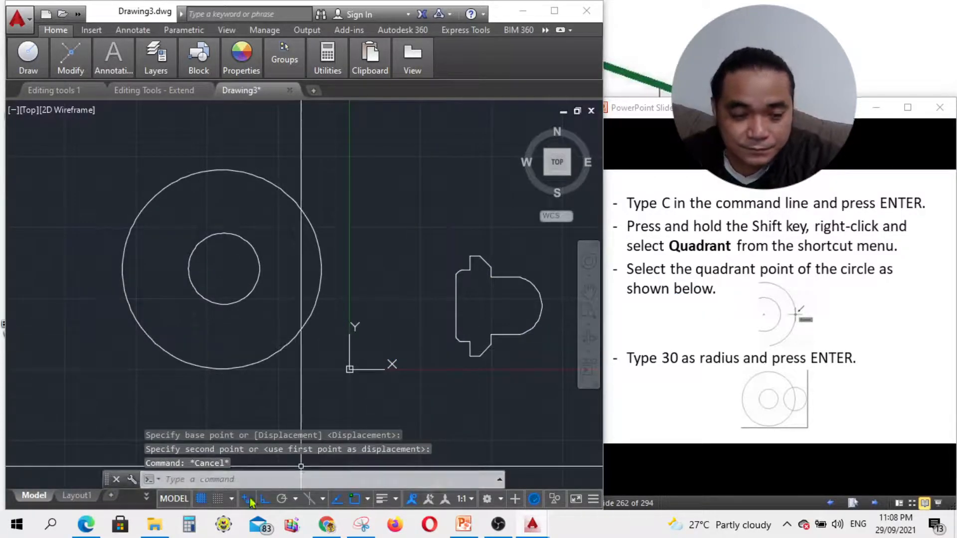
- Draw a circle of radius 30 centred on the 140-diameter circle's quadrant facing the stretched profile, using the Quadrant snap override
{"action": "type", "text": "c"}
{"action": "key", "text": "Return"}
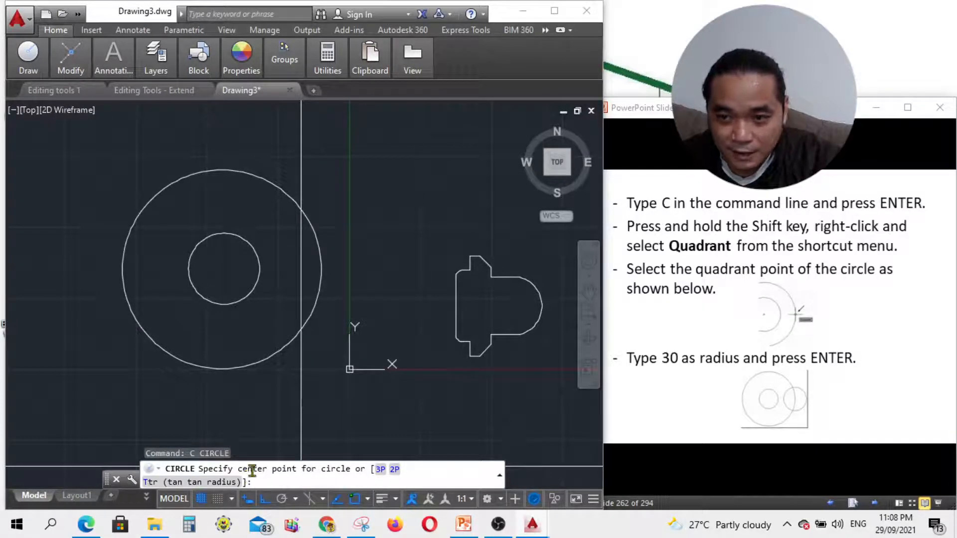
{"action": "key", "text": "shift"}
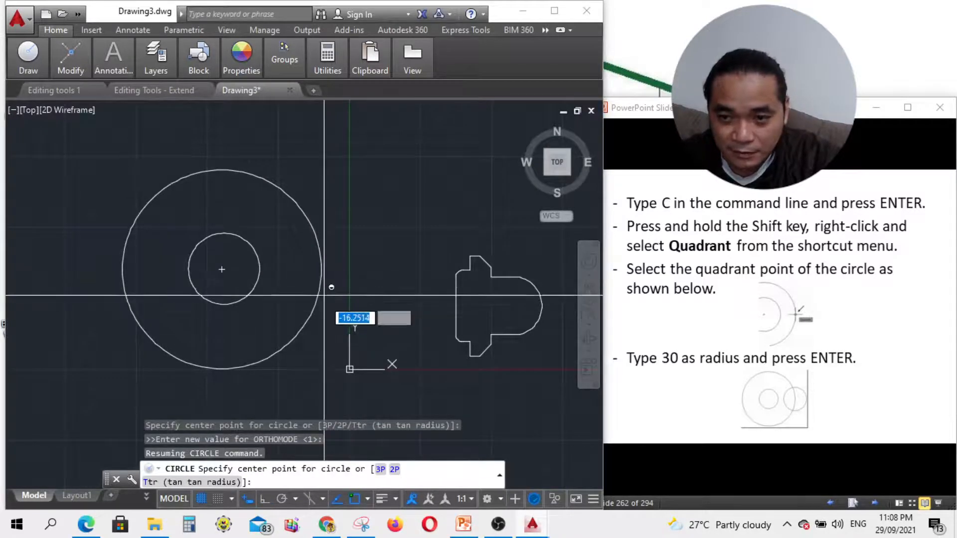
{"action": "right_click", "coordinate": [367, 267], "text": "shift"}
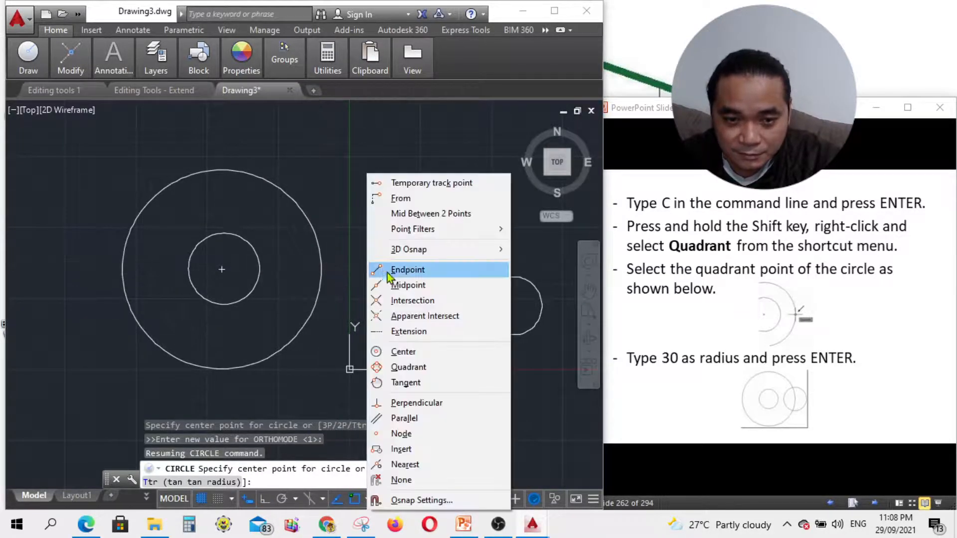
{"action": "left_click", "coordinate": [409, 369]}
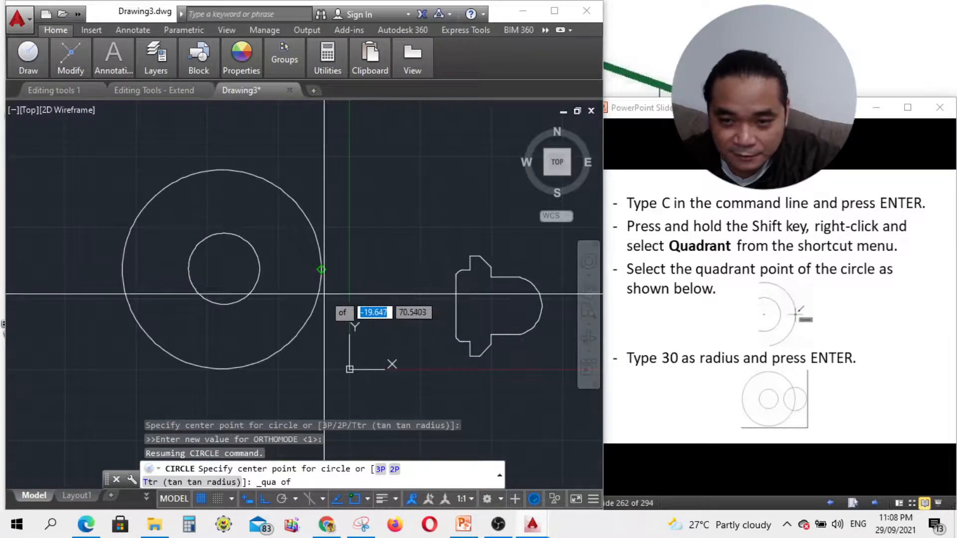
{"action": "left_click", "coordinate": [322, 269]}
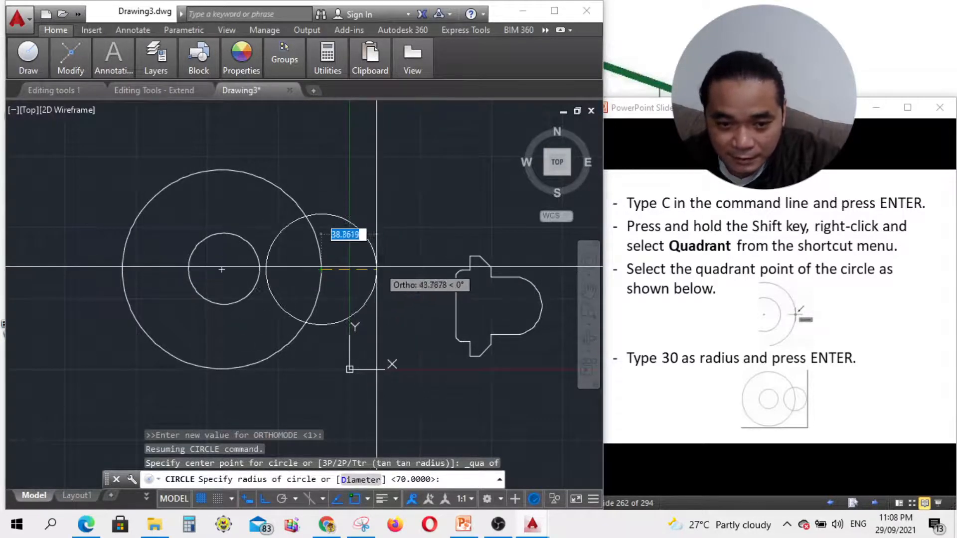
{"action": "type", "text": "30"}
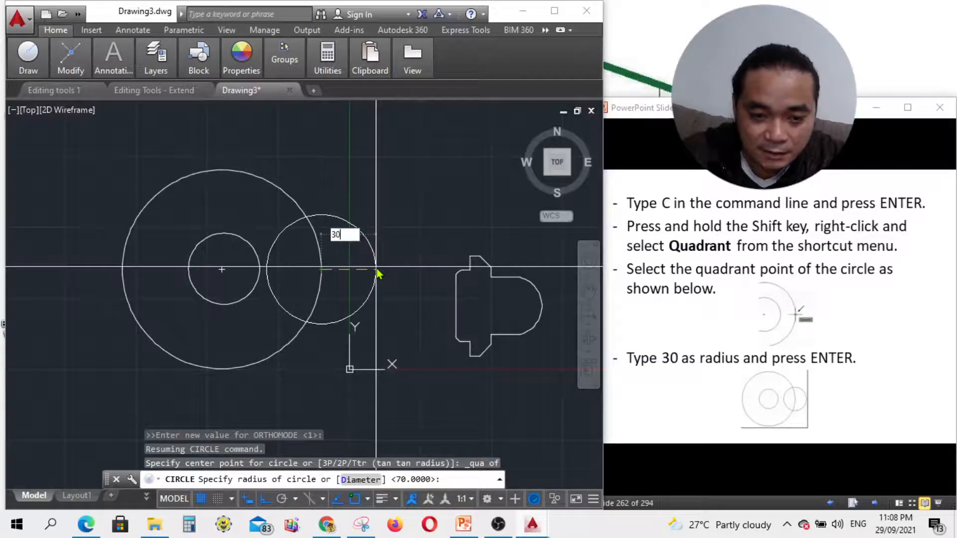
{"action": "key", "text": "Return"}
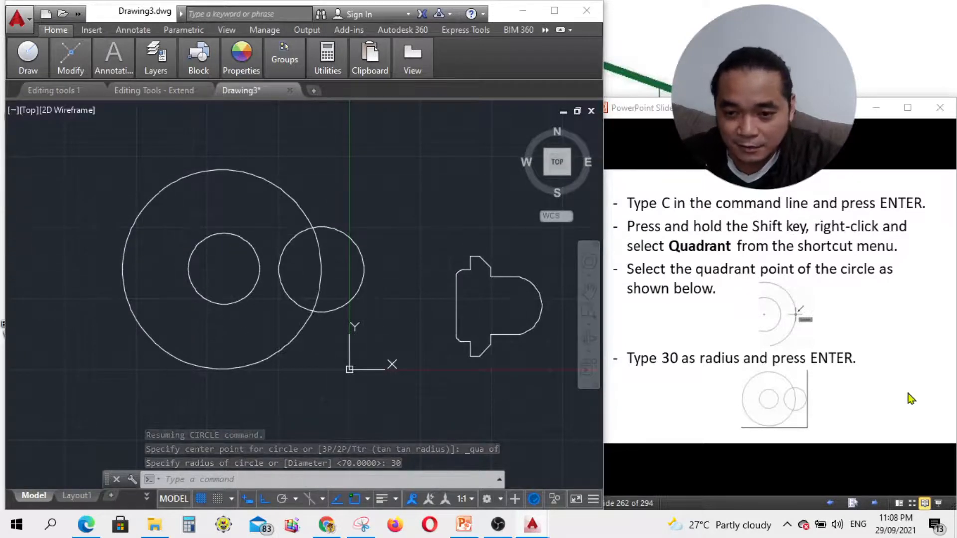
- Advance the slides to the instructions for trimming the quadrant circle
{"action": "left_click", "coordinate": [880, 468]}
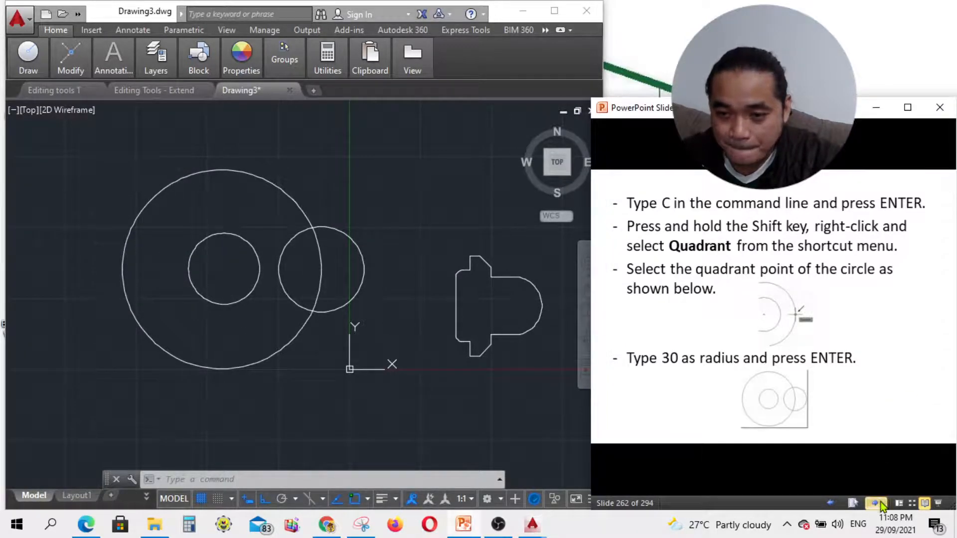
{"action": "left_click", "coordinate": [881, 501]}
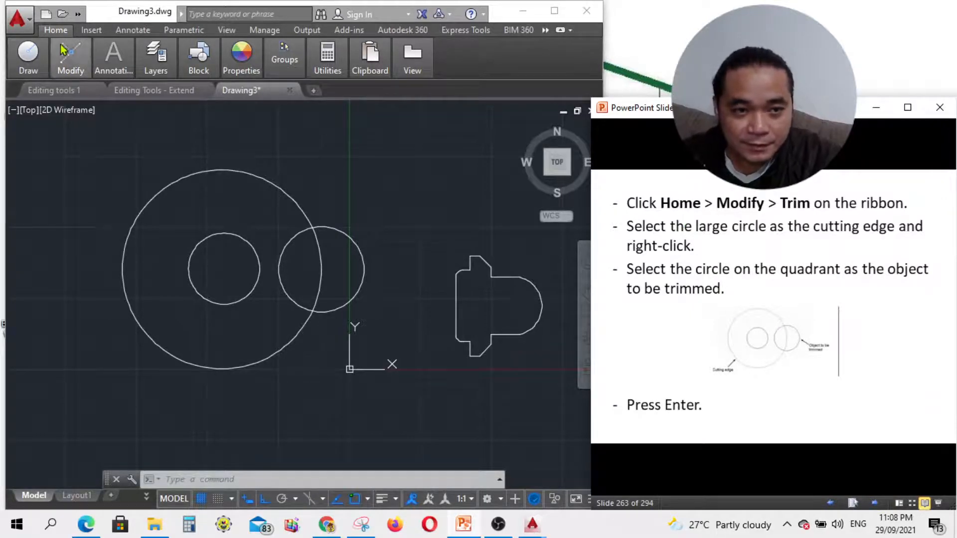
{"action": "left_click", "coordinate": [70, 70]}
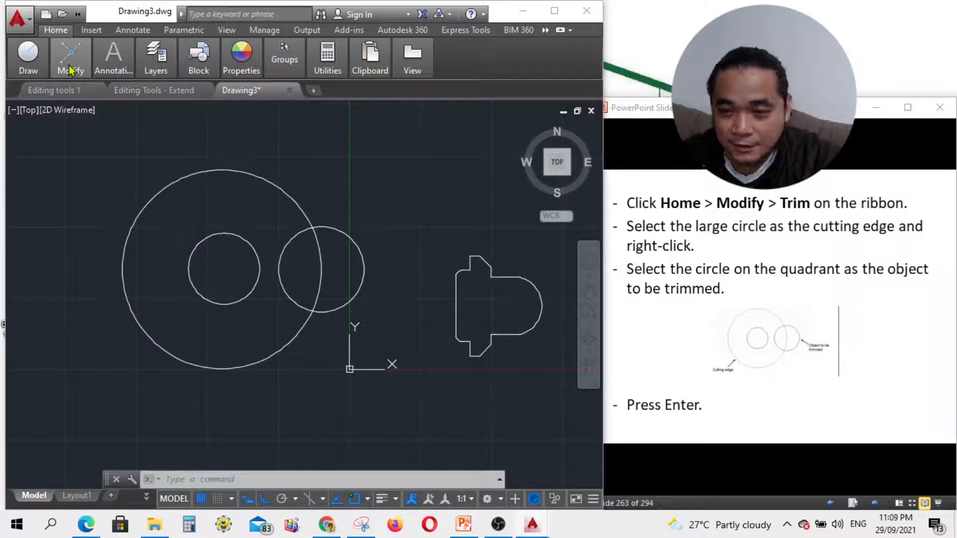
{"action": "left_click", "coordinate": [67, 59]}
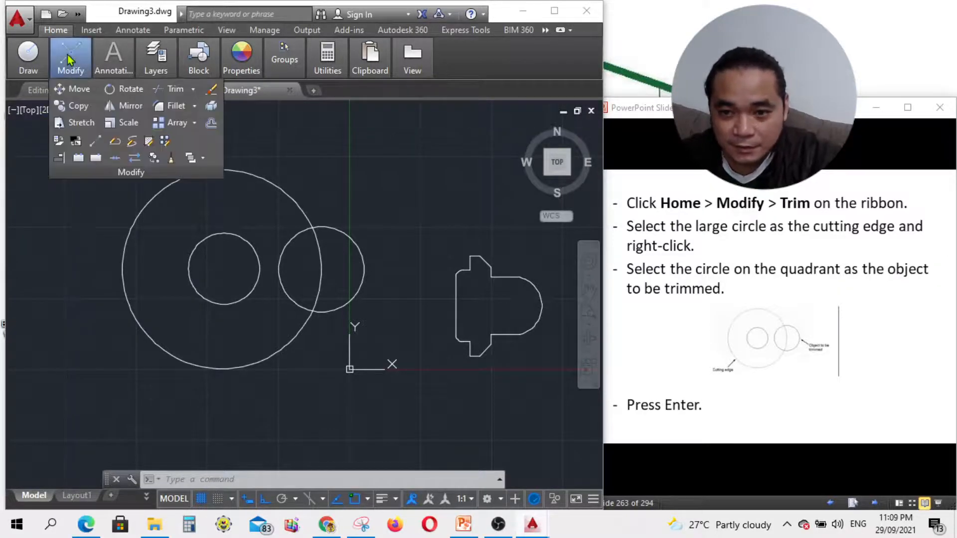
{"action": "mouse_move", "coordinate": [122, 79]}
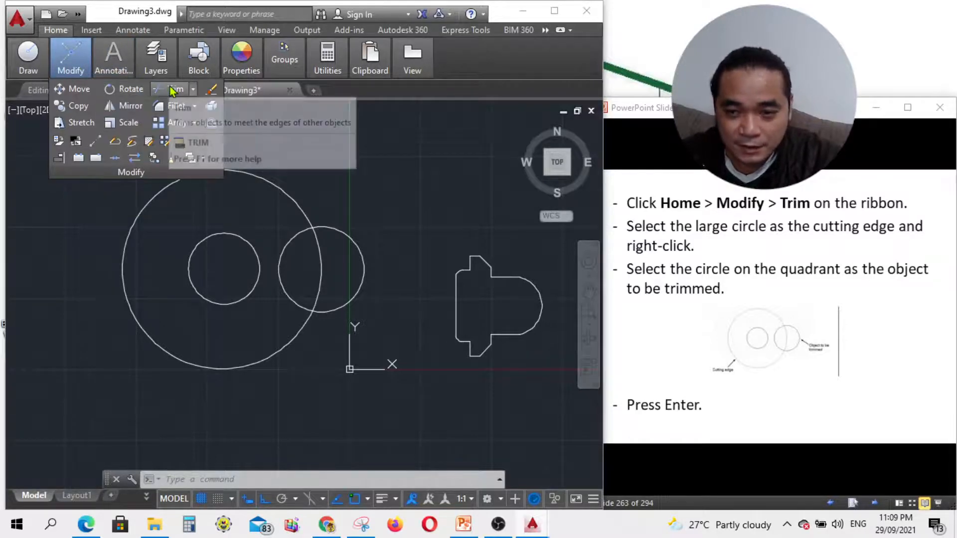
{"action": "left_click", "coordinate": [172, 90]}
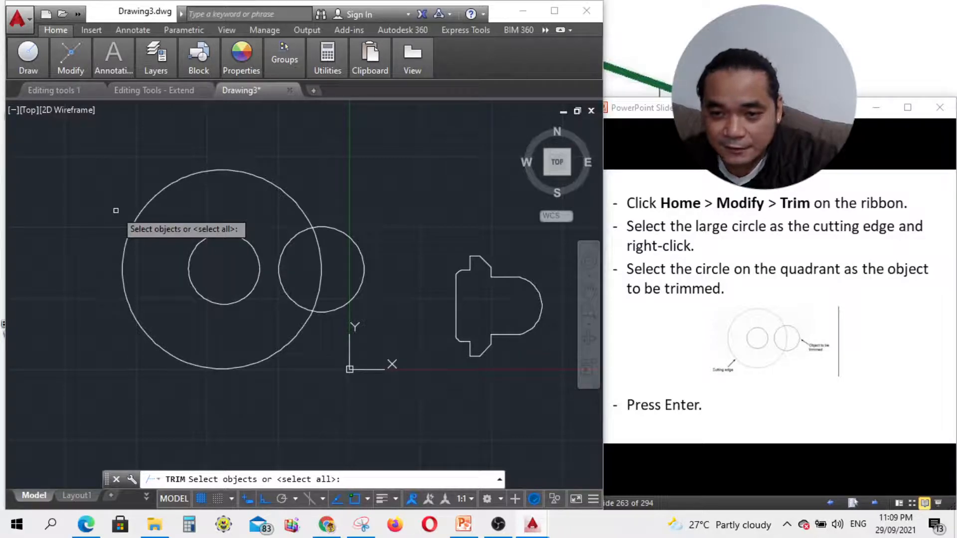
{"action": "left_click", "coordinate": [196, 173]}
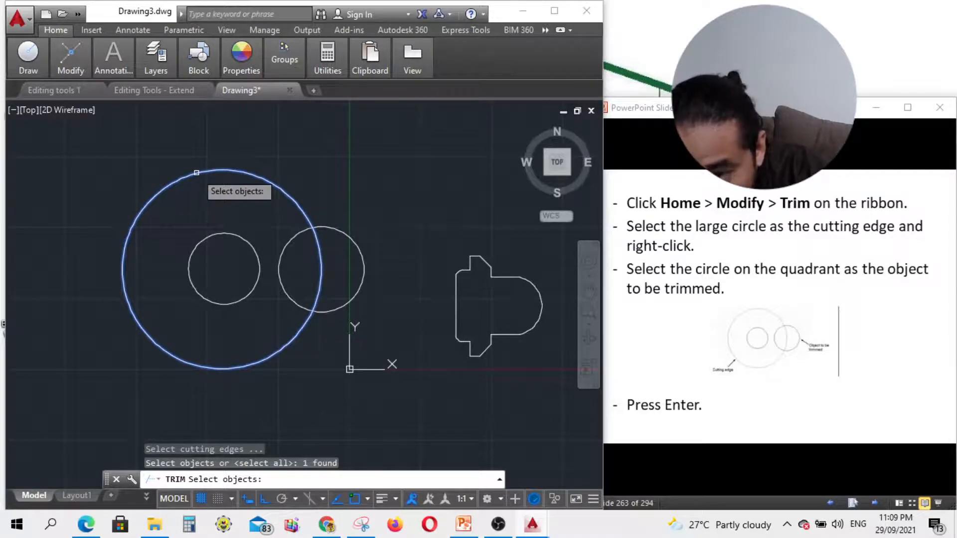
{"action": "right_click", "coordinate": [196, 173]}
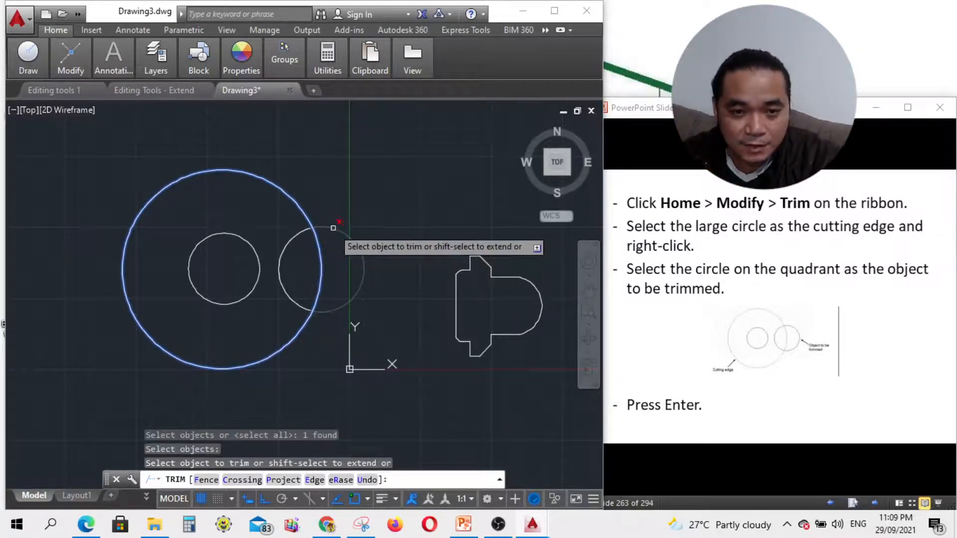
{"action": "key", "text": "Escape"}
- Trim the part of the radius-30 circle outside the 140-diameter circle, selecting both circles as cutting edges
{"action": "left_click", "coordinate": [71, 56]}
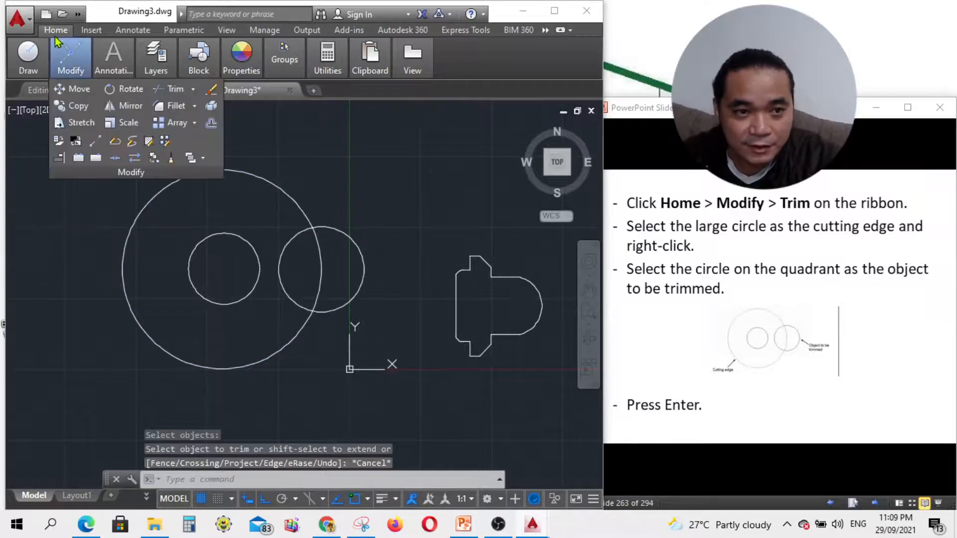
{"action": "mouse_move", "coordinate": [70, 64]}
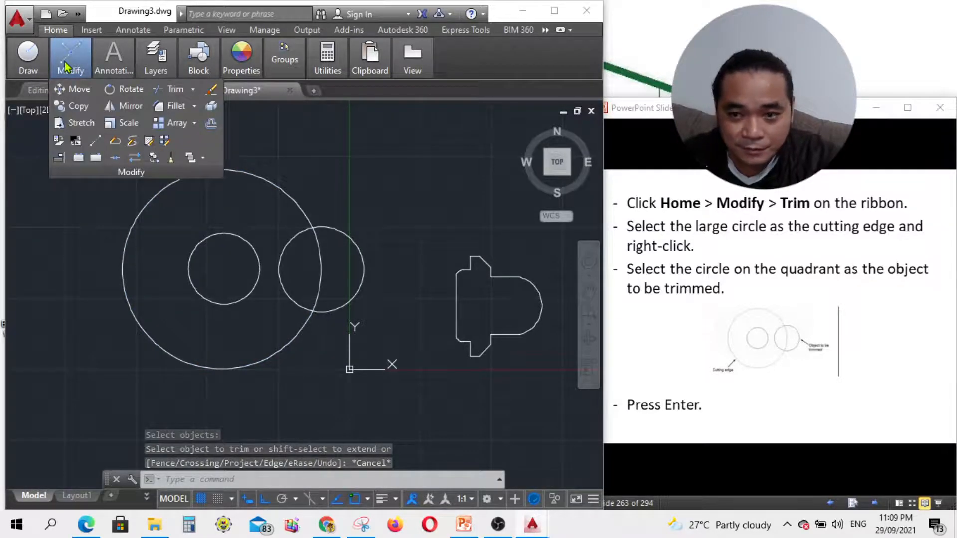
{"action": "left_click", "coordinate": [174, 89]}
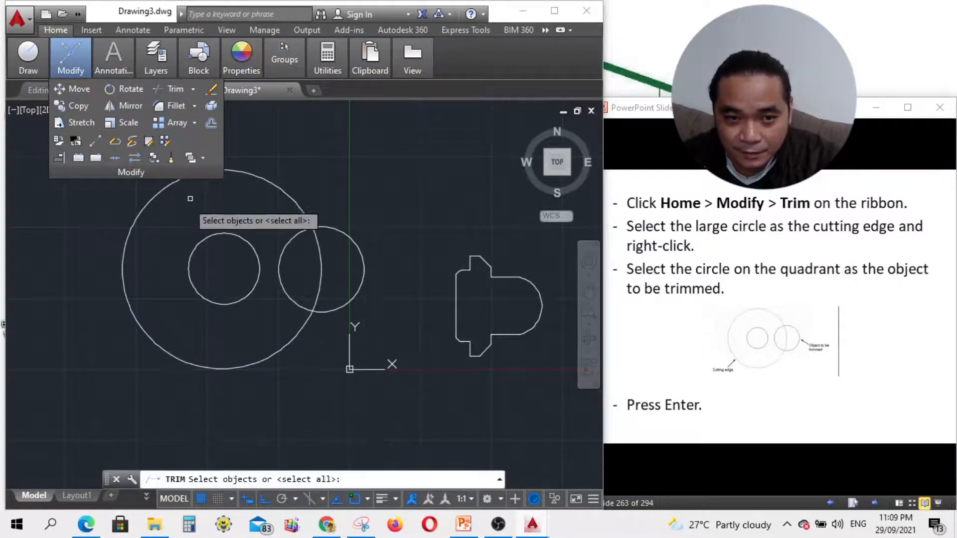
{"action": "left_click", "coordinate": [123, 260]}
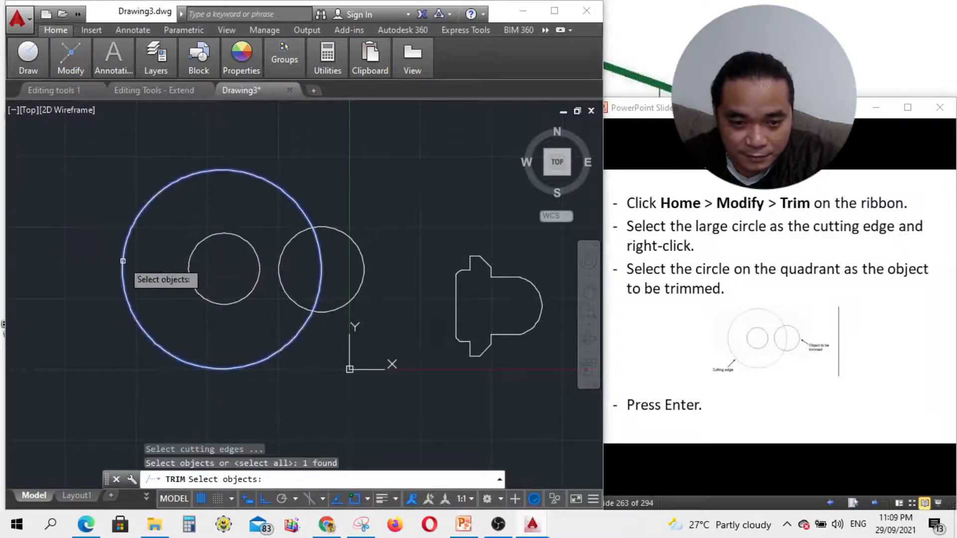
{"action": "left_click", "coordinate": [362, 255]}
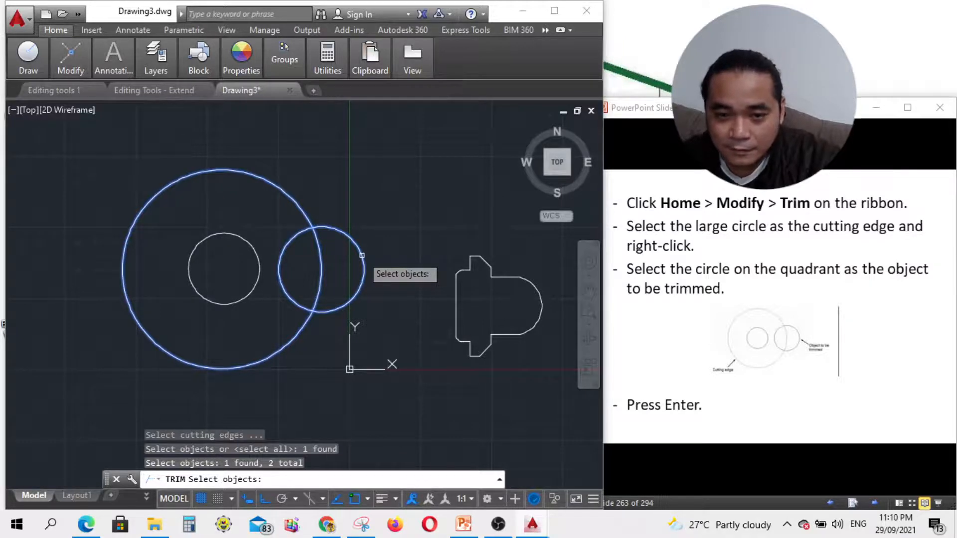
{"action": "right_click", "coordinate": [362, 255]}
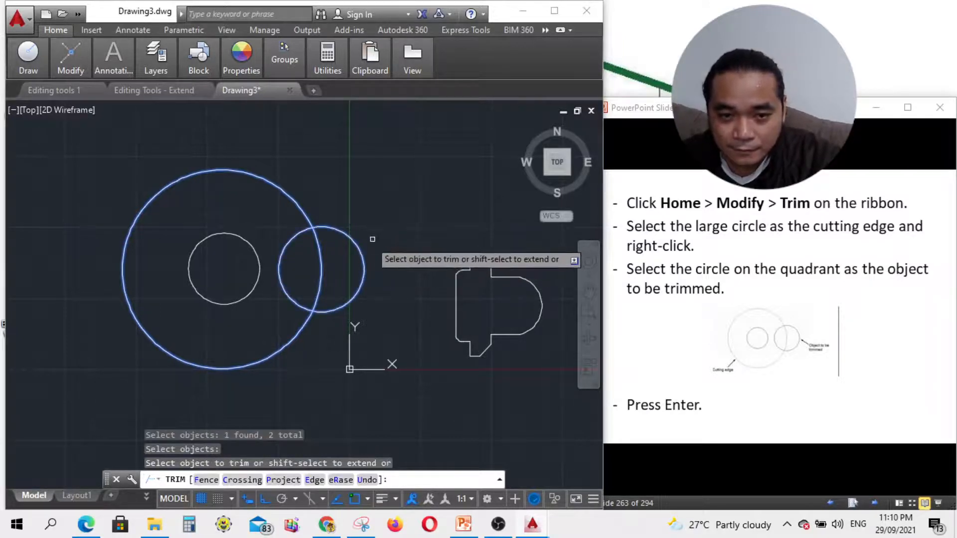
{"action": "left_click", "coordinate": [357, 251]}
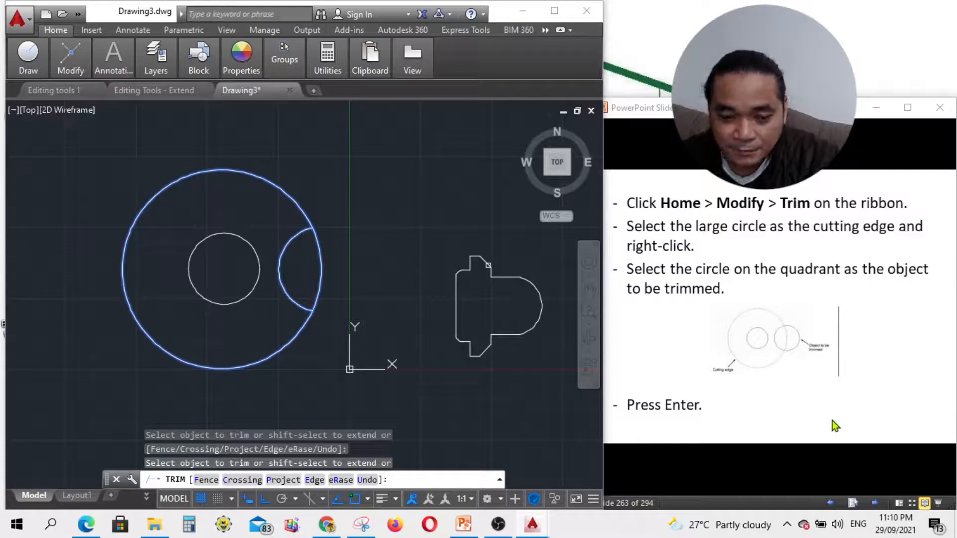
{"action": "key", "text": "Return"}
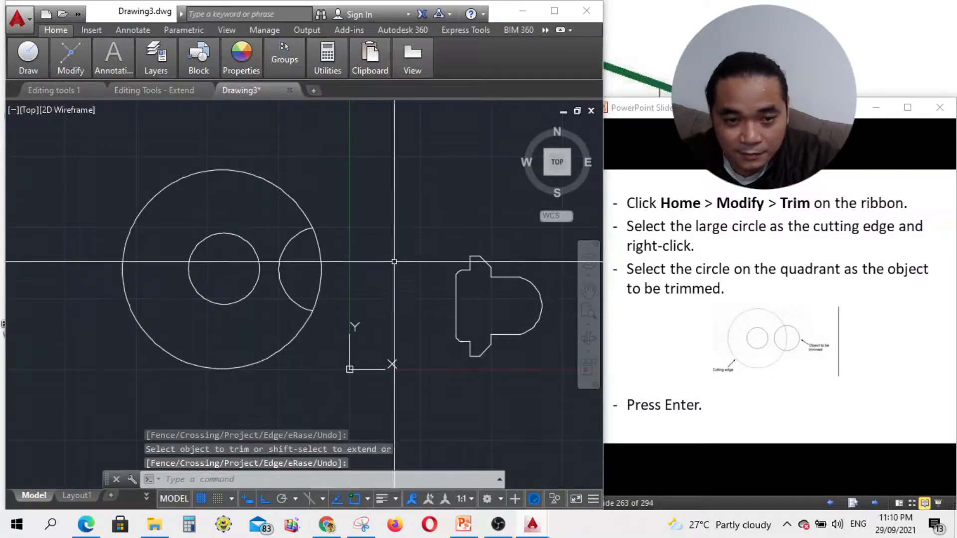
- Advance the slides to the Polar Array instructions for the trimmed arc
{"action": "left_click", "coordinate": [875, 504]}
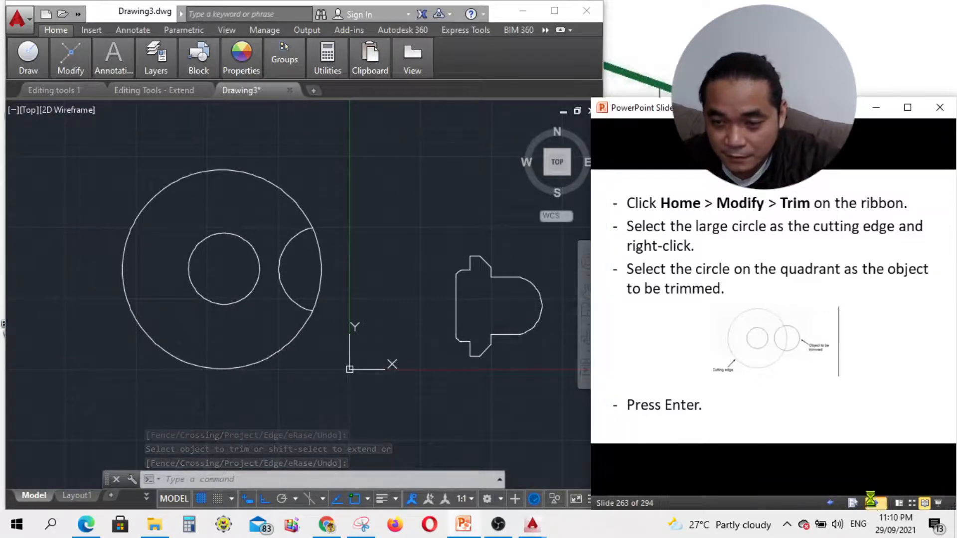
{"action": "left_click", "coordinate": [875, 504]}
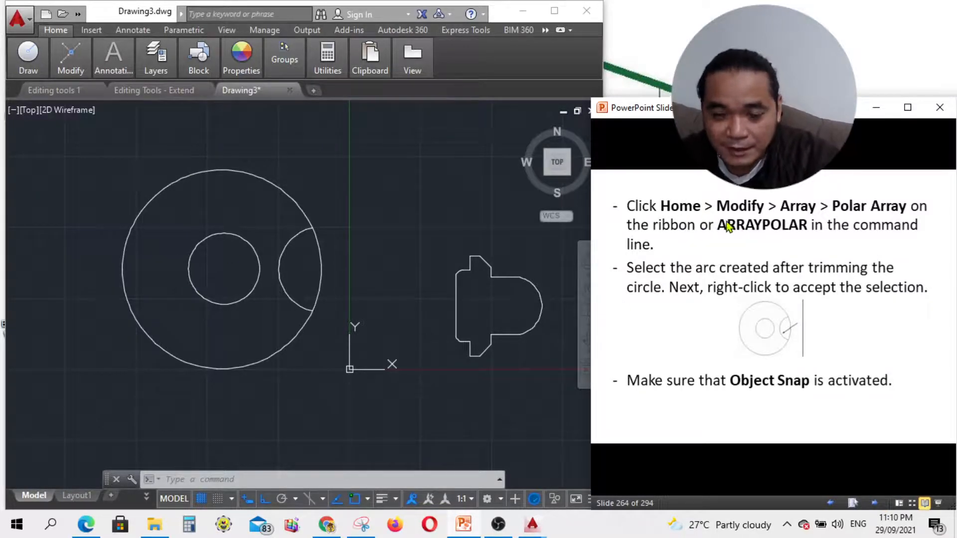
- Create a polar array of the trimmed arc, centred on the centre of the 140-diameter circle
{"action": "left_click", "coordinate": [77, 72]}
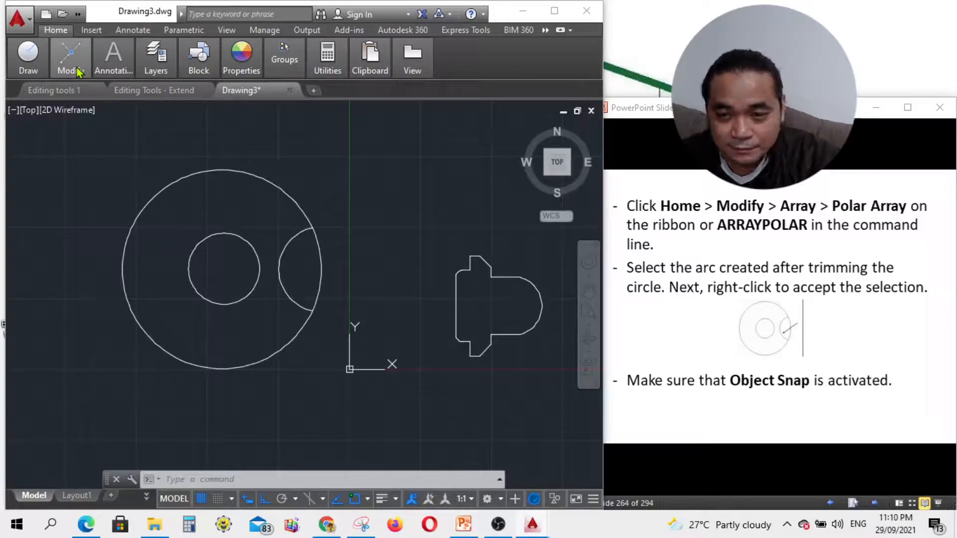
{"action": "left_click", "coordinate": [77, 71]}
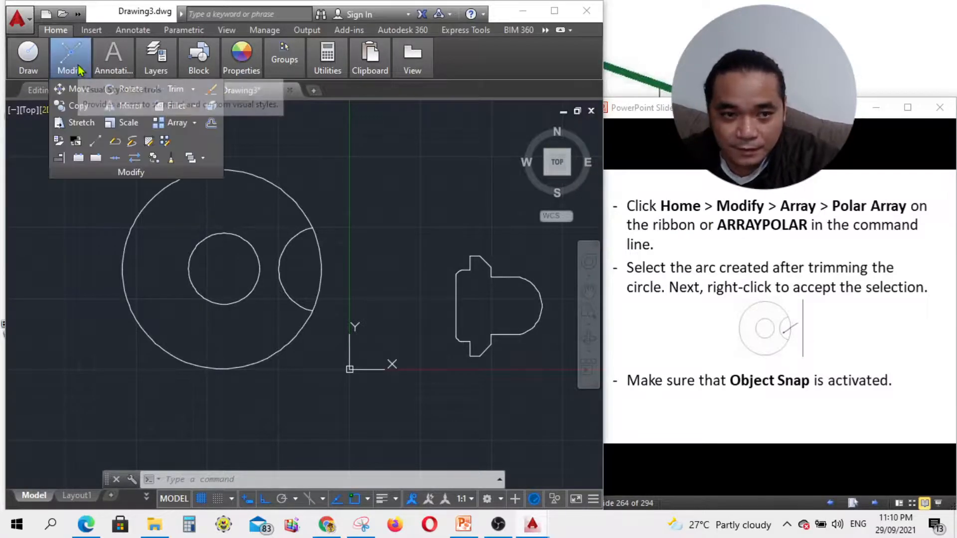
{"action": "left_click", "coordinate": [195, 123]}
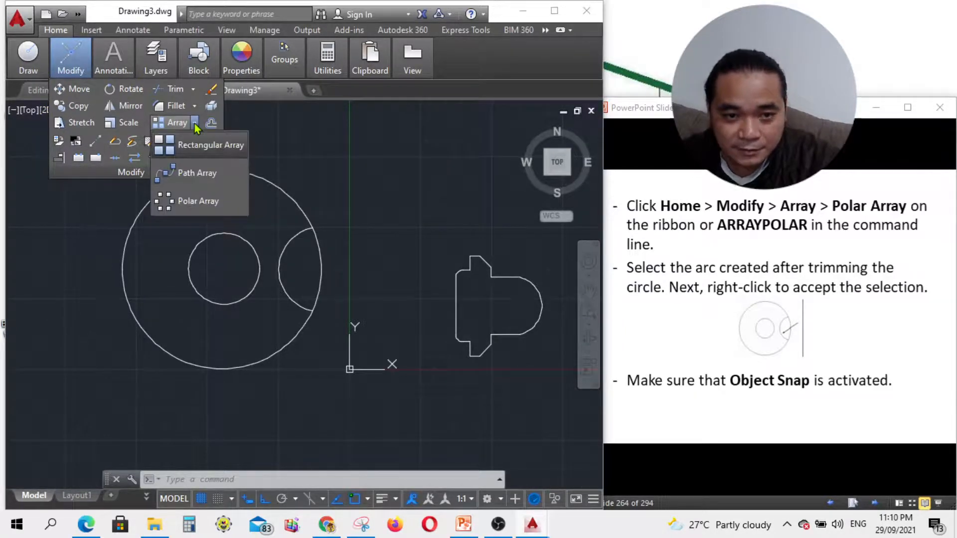
{"action": "left_click", "coordinate": [177, 202]}
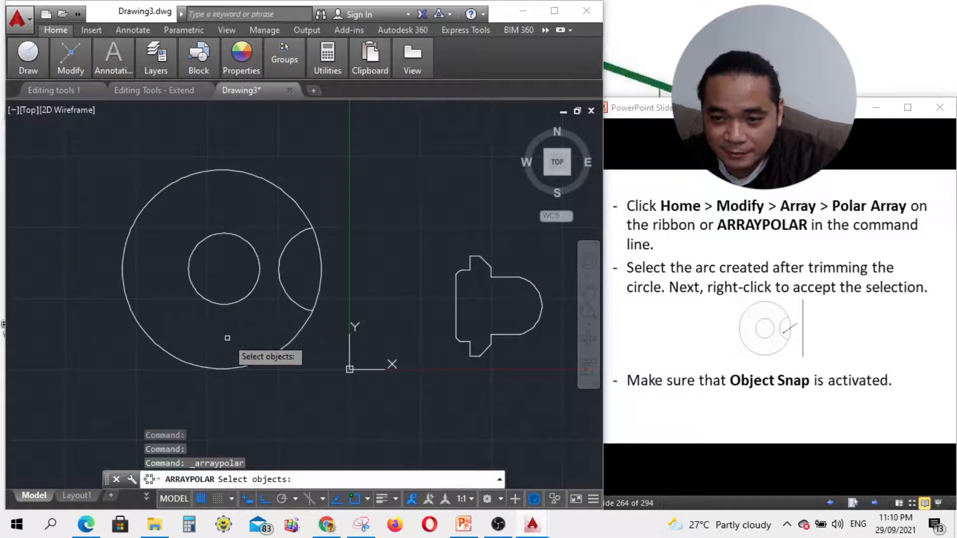
{"action": "left_click", "coordinate": [285, 288]}
{"action": "right_click", "coordinate": [285, 288]}
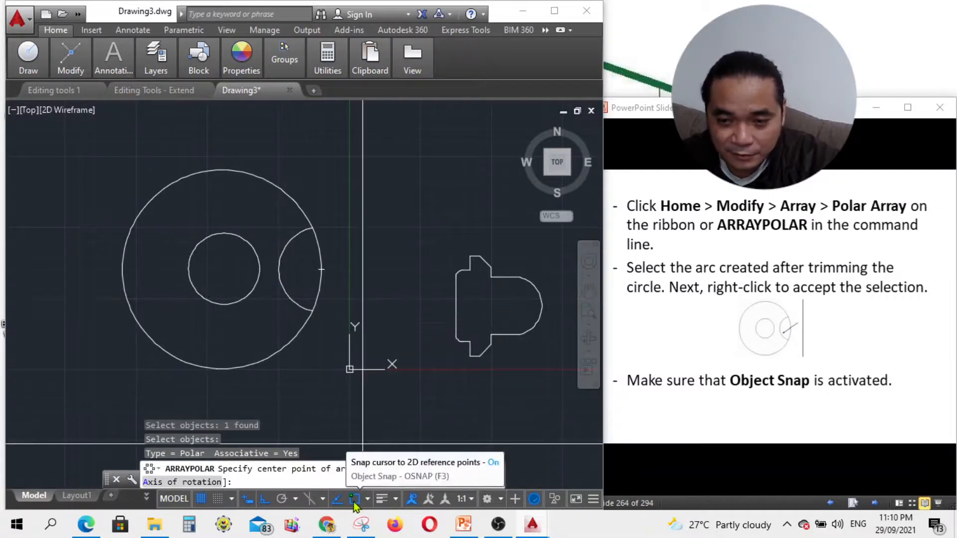
{"action": "left_click", "coordinate": [875, 505]}
{"action": "left_click", "coordinate": [875, 505]}
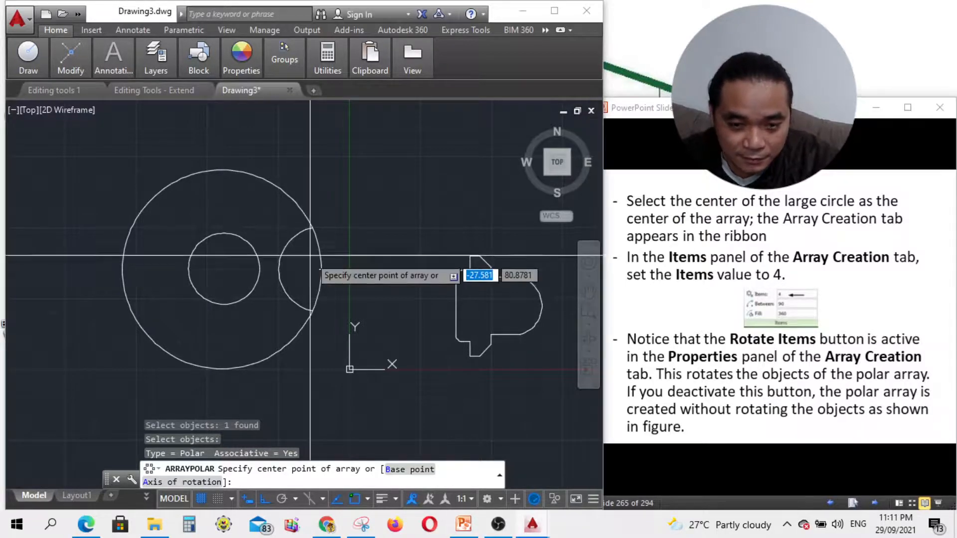
{"action": "scroll", "coordinate": [311, 271], "scroll_direction": "down", "scroll_amount": 2}
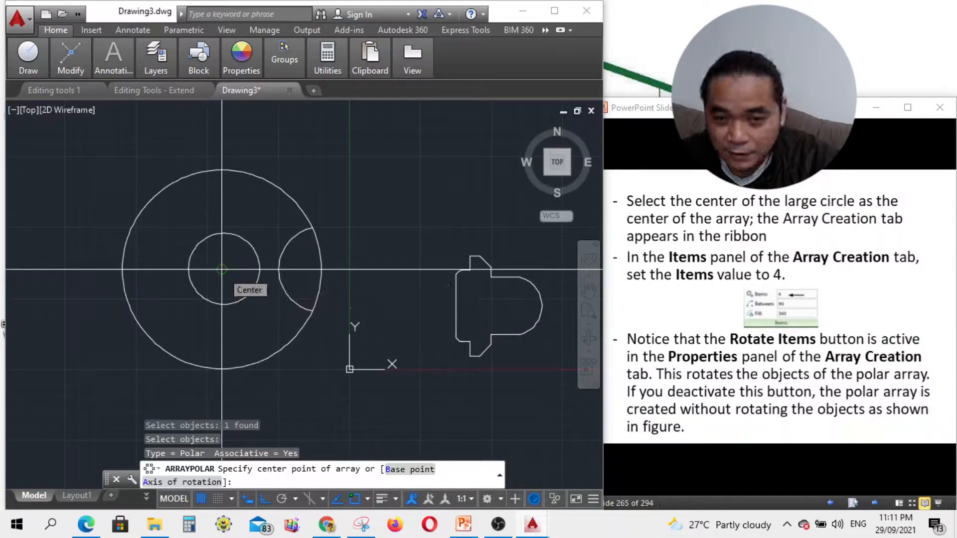
{"action": "left_click", "coordinate": [222, 270]}
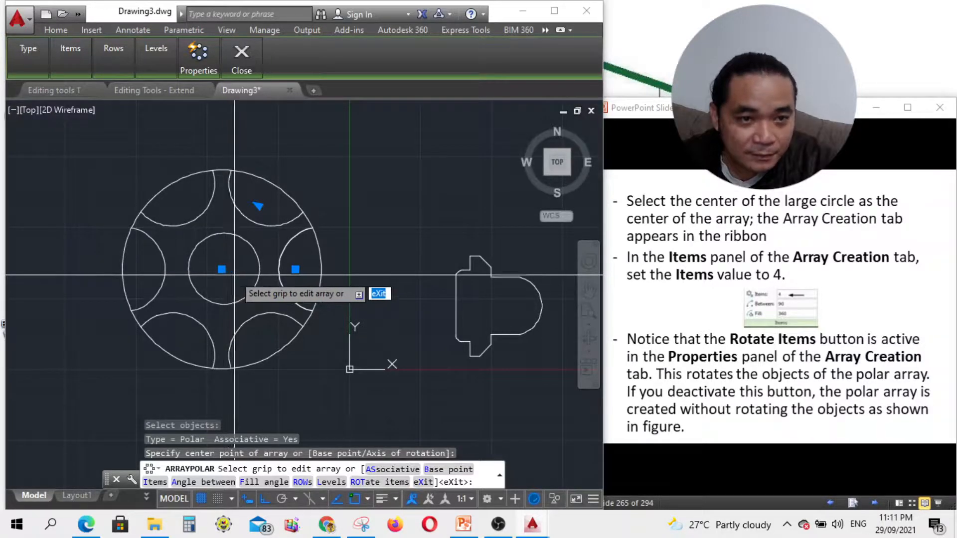
- Set the number of items in the polar array to 4
{"action": "mouse_move", "coordinate": [50, 63]}
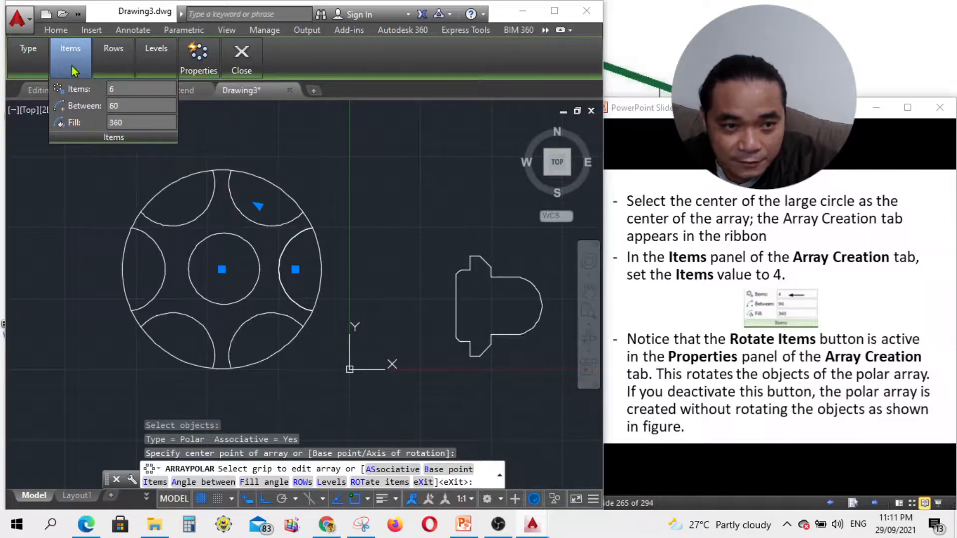
{"action": "left_click", "coordinate": [112, 89]}
{"action": "left_click", "coordinate": [118, 89]}
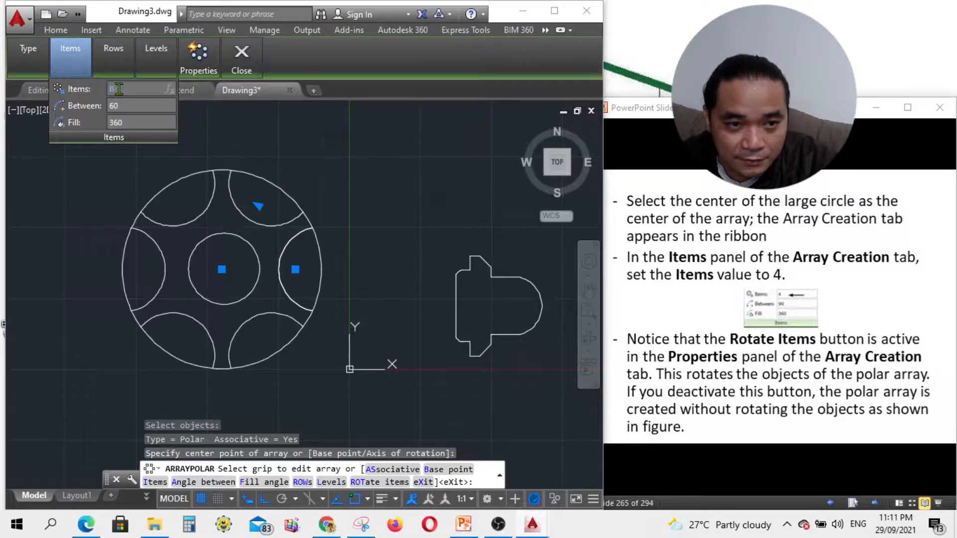
{"action": "type", "text": "4"}
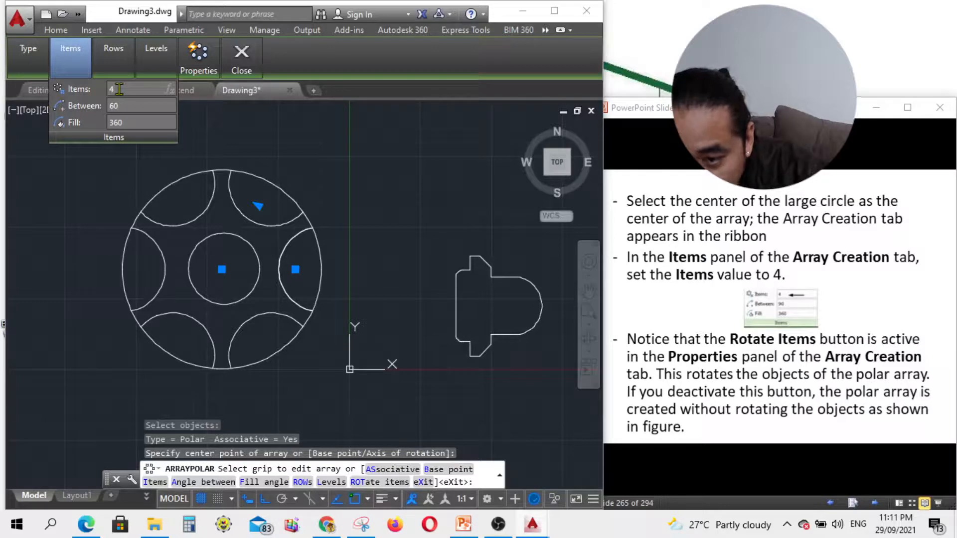
{"action": "key", "text": "Return"}
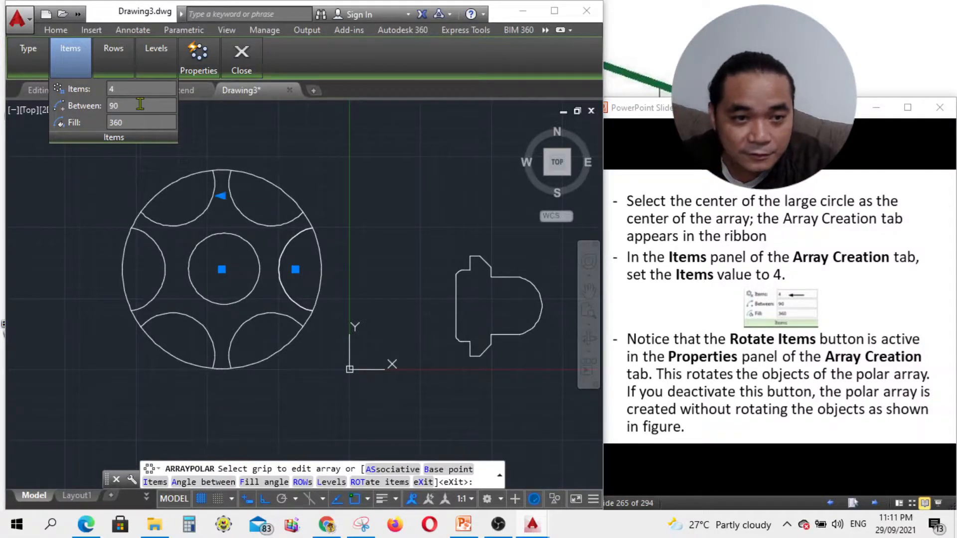
{"action": "left_click", "coordinate": [127, 105]}
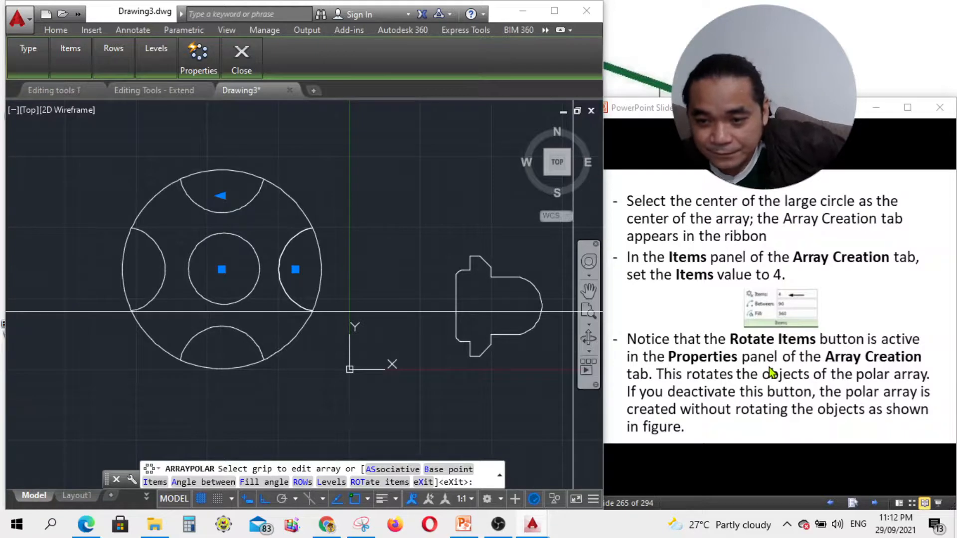
- Check the array's Associative and Rotate Items properties against the slides and advance to the instructions for trimming the arrayed shape
{"action": "mouse_move", "coordinate": [201, 54]}
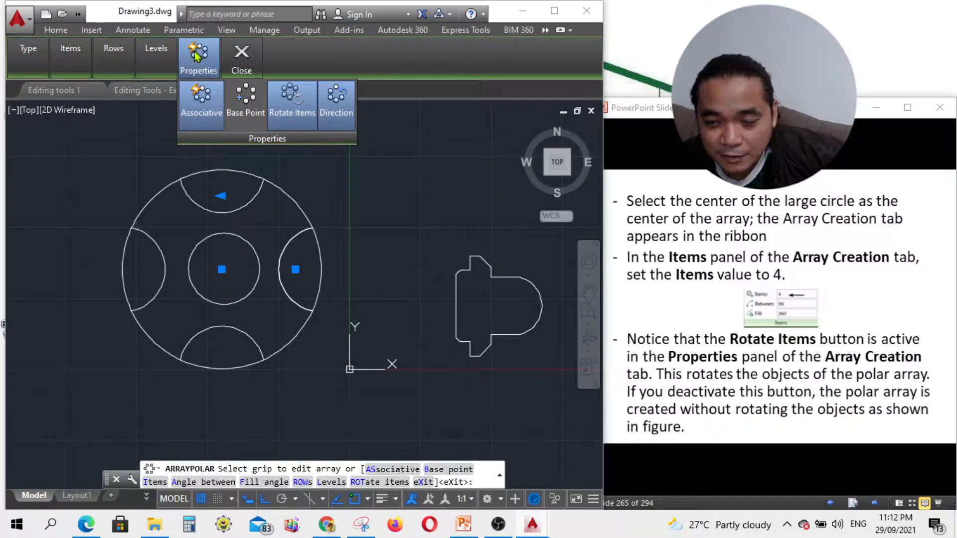
{"action": "left_click", "coordinate": [851, 448]}
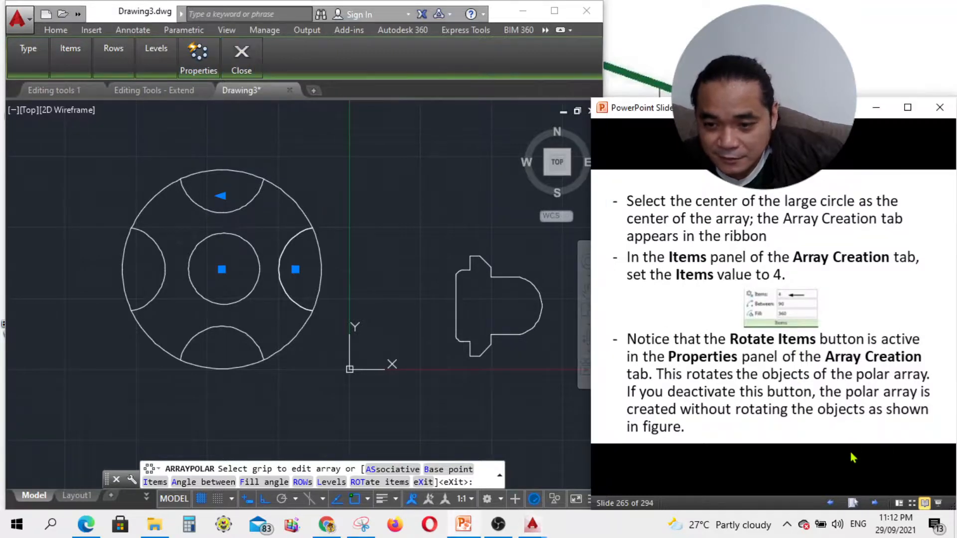
{"action": "left_click", "coordinate": [874, 501]}
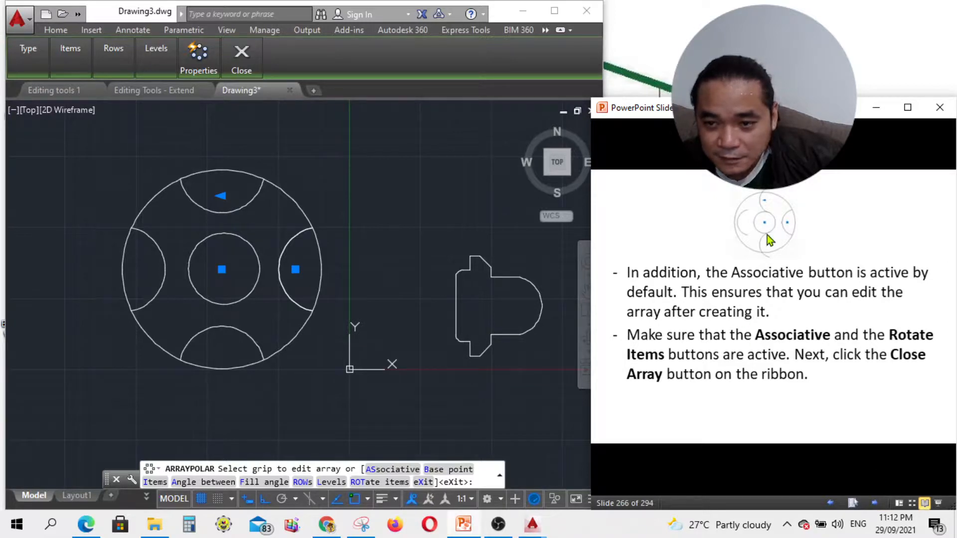
{"action": "left_click", "coordinate": [199, 59]}
{"action": "left_click", "coordinate": [199, 59]}
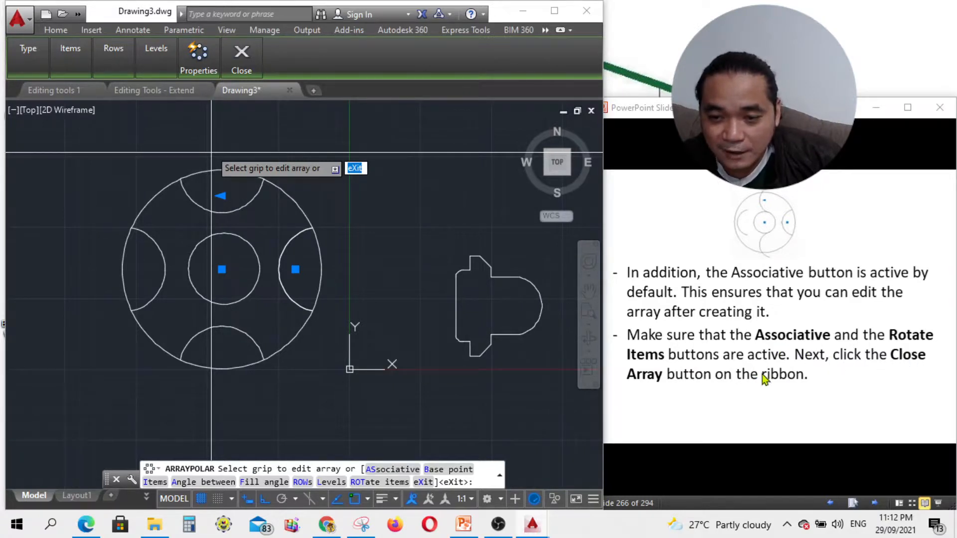
{"action": "mouse_move", "coordinate": [206, 74]}
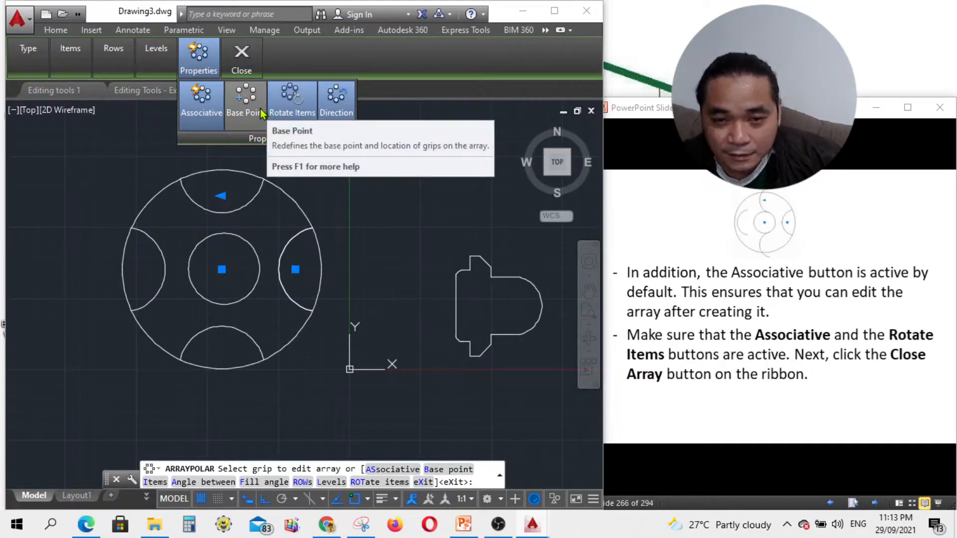
{"action": "left_click", "coordinate": [852, 447]}
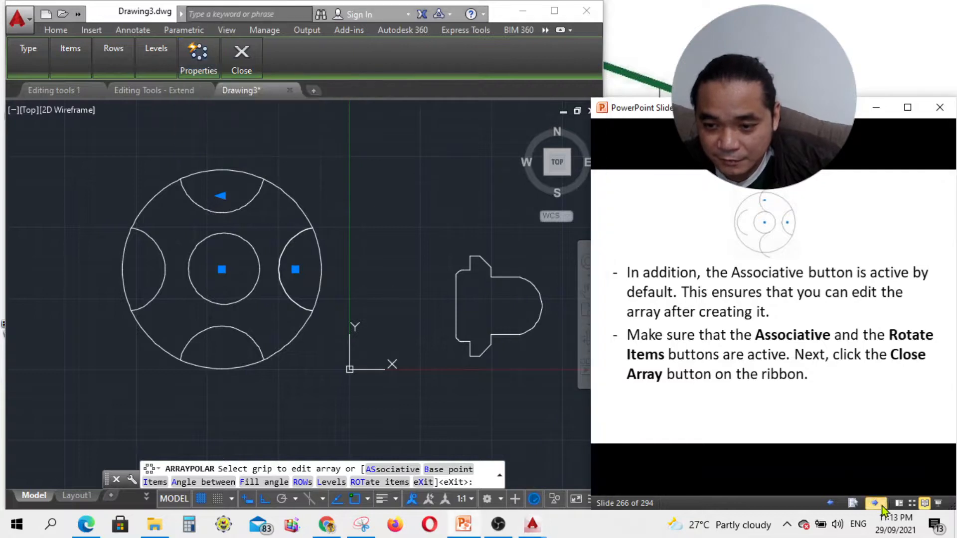
{"action": "left_click", "coordinate": [880, 506]}
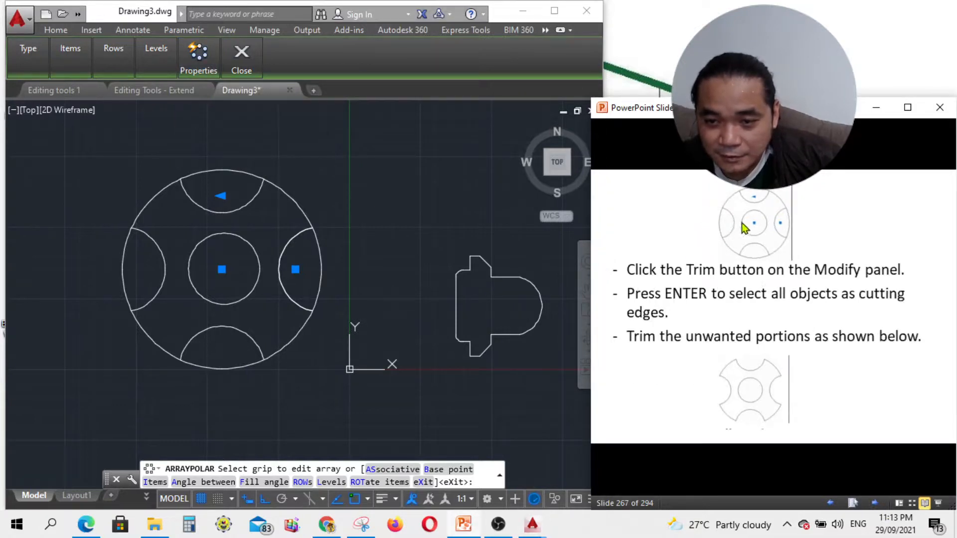
- Finish the polar array and close array creation
{"action": "left_click", "coordinate": [244, 72]}
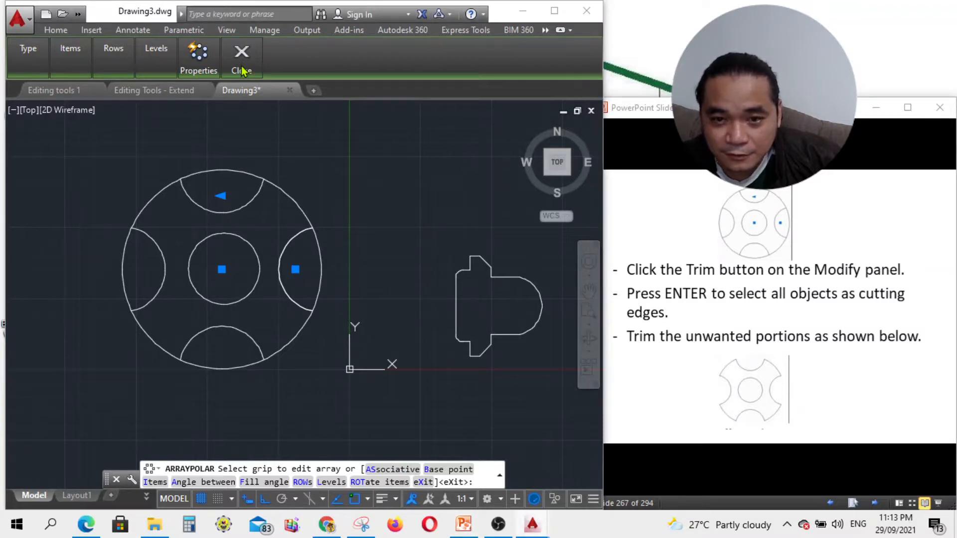
{"action": "mouse_move", "coordinate": [243, 71]}
{"action": "left_click", "coordinate": [236, 107]}
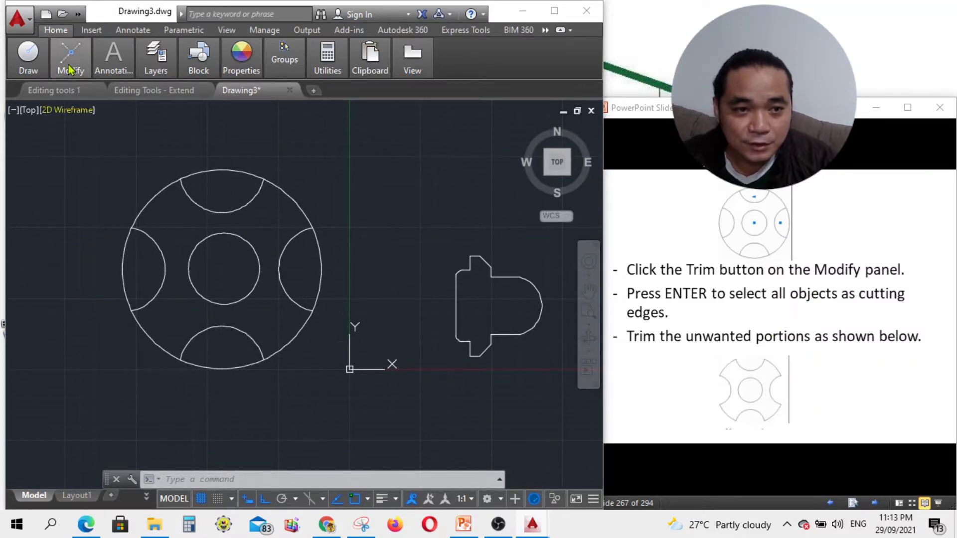
- Trim the four portions of the 140-diameter circle that close off the arrayed arcs, using all objects as cutting edges
{"action": "mouse_move", "coordinate": [70, 66]}
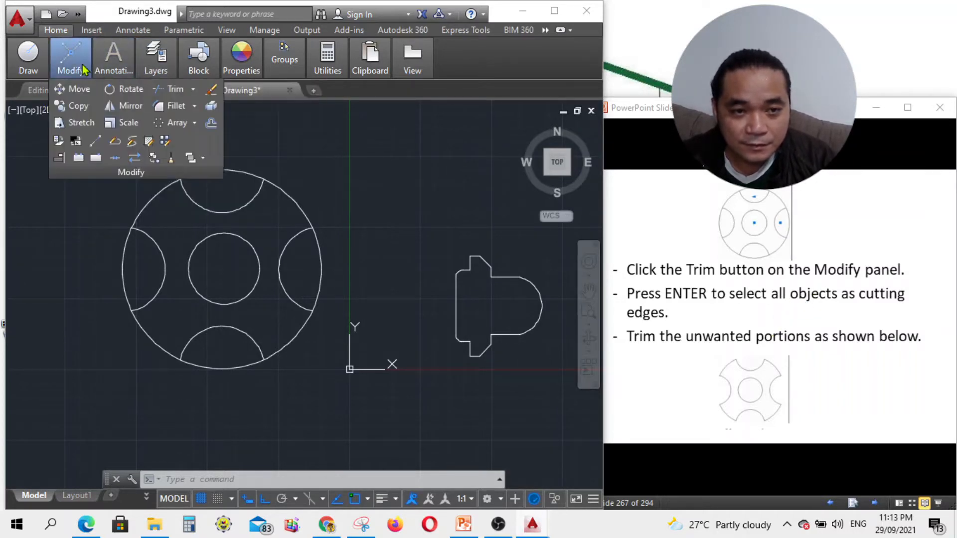
{"action": "left_click", "coordinate": [171, 92]}
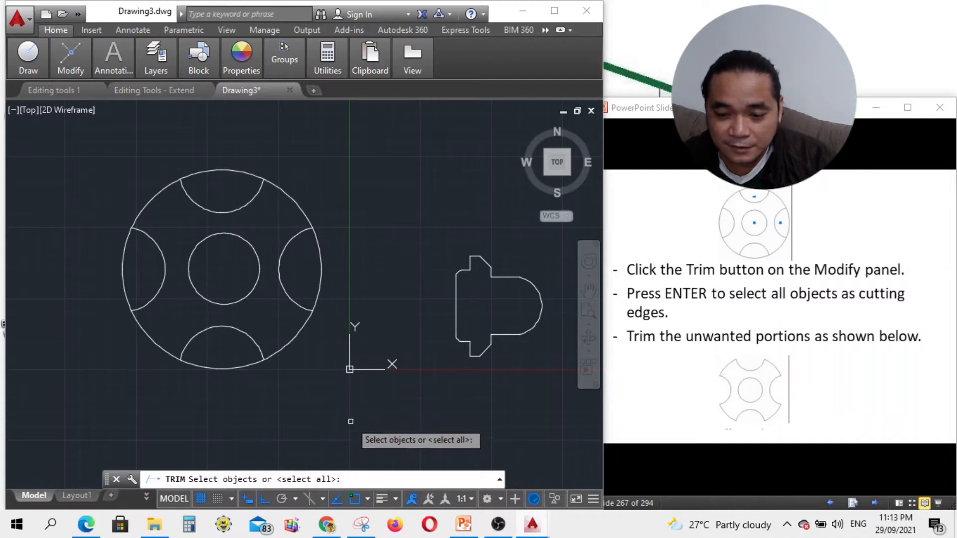
{"action": "key", "text": "Return"}
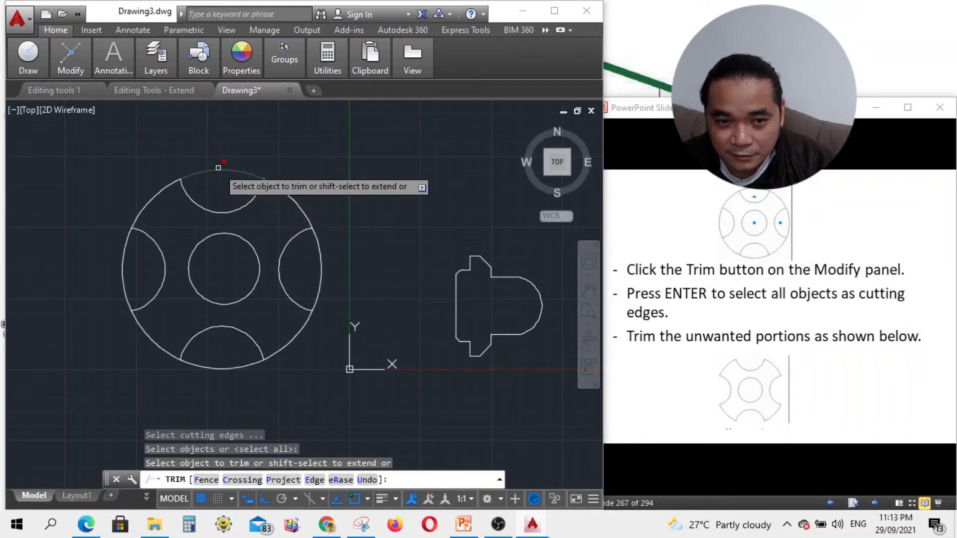
{"action": "left_click", "coordinate": [218, 168]}
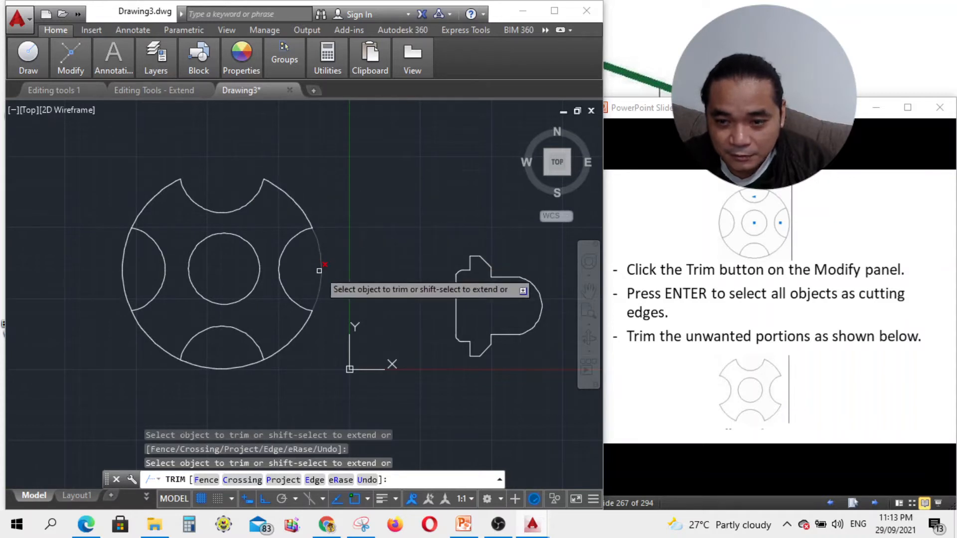
{"action": "left_click", "coordinate": [319, 271]}
{"action": "left_click", "coordinate": [235, 368]}
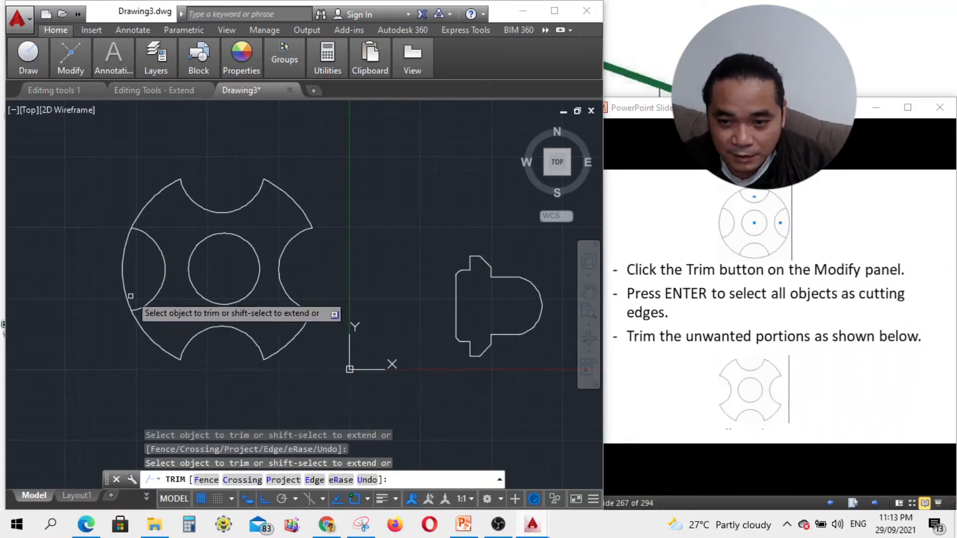
{"action": "left_click", "coordinate": [125, 282]}
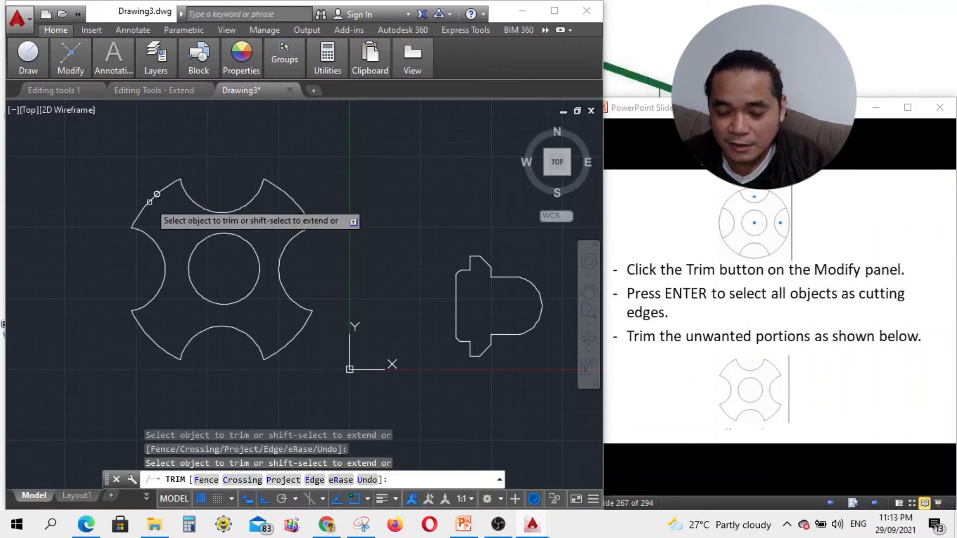
{"action": "left_click", "coordinate": [854, 460]}
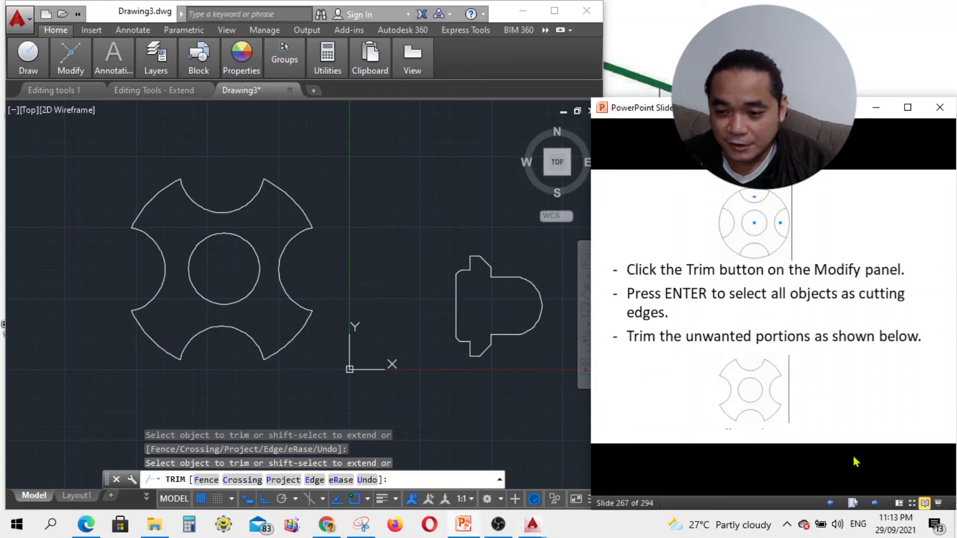
{"action": "left_click", "coordinate": [876, 503]}
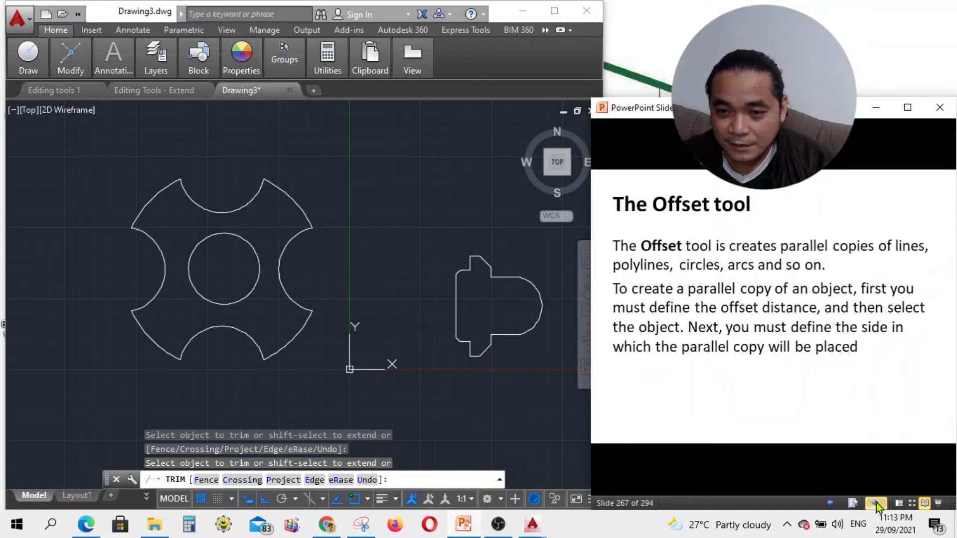
{"action": "left_click", "coordinate": [835, 506]}
{"action": "left_click", "coordinate": [499, 526]}
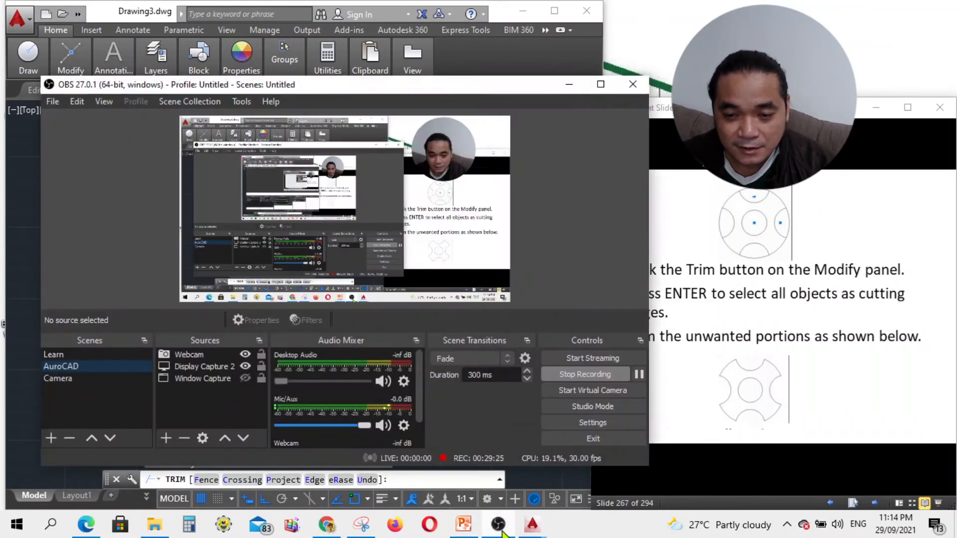
{"action": "left_click", "coordinate": [499, 526]}
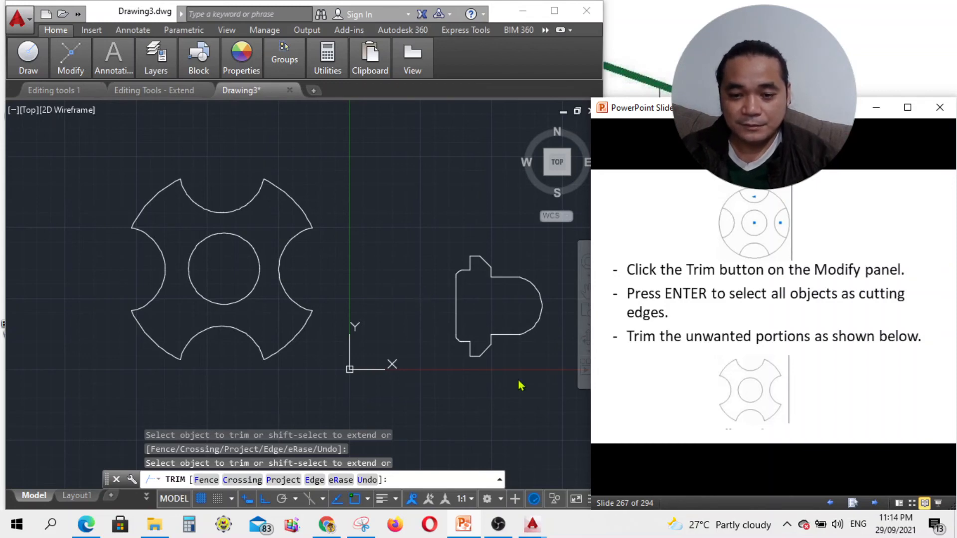
{"action": "left_click", "coordinate": [498, 524]}
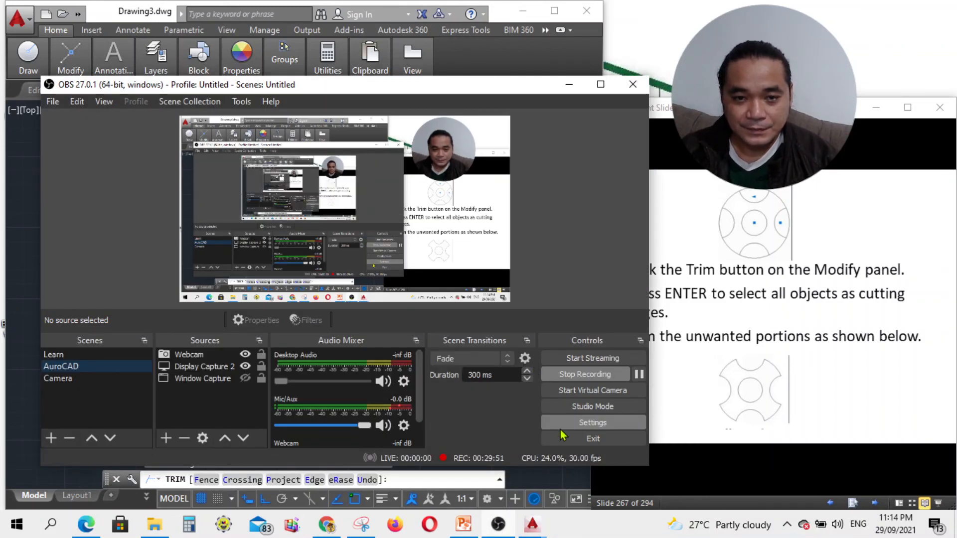